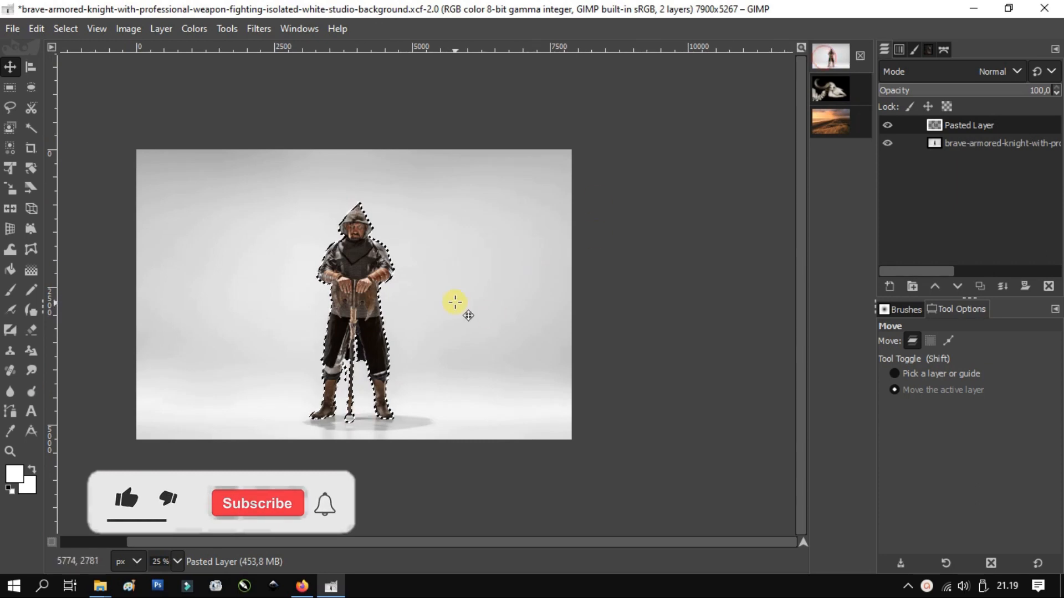
Step: Start a new image from the beach landscape's window and set its size to 30 cm wide and 20 cm high
left_click(826, 120)
right_click(428, 176)
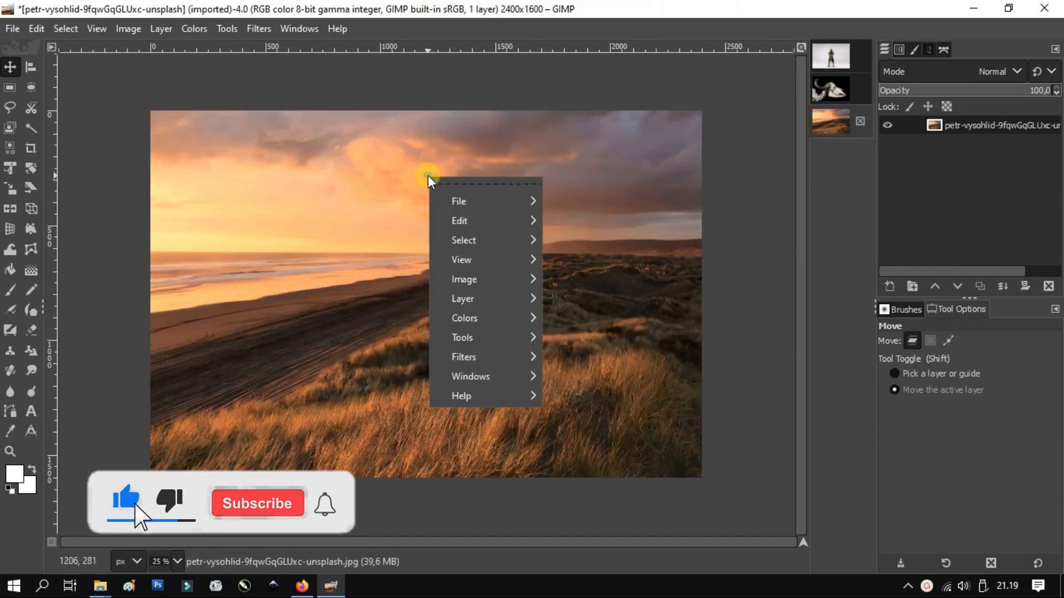
mouse_move(462, 204)
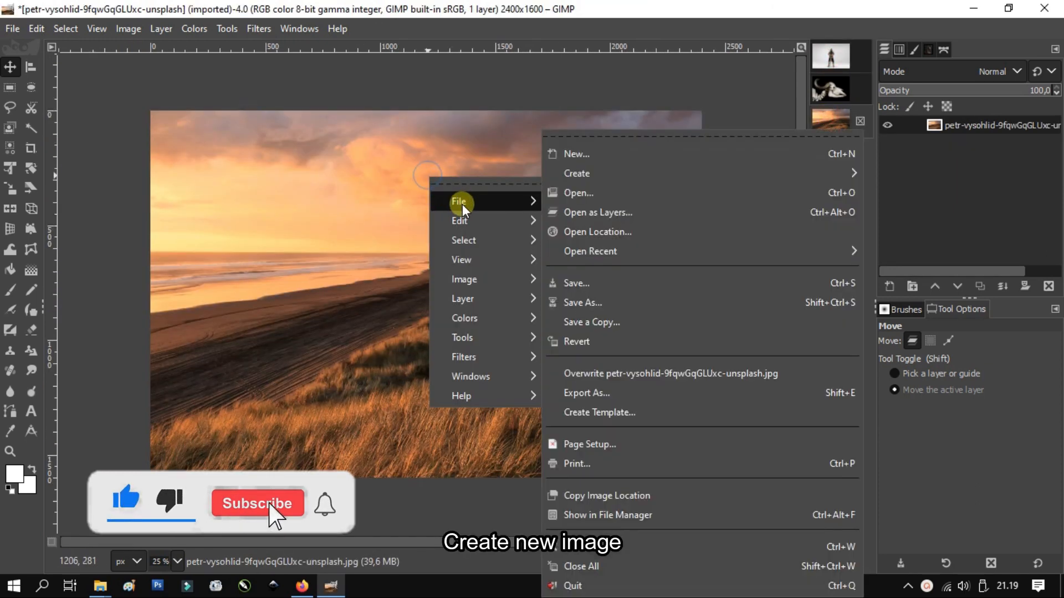
left_click(620, 156)
left_click(473, 145)
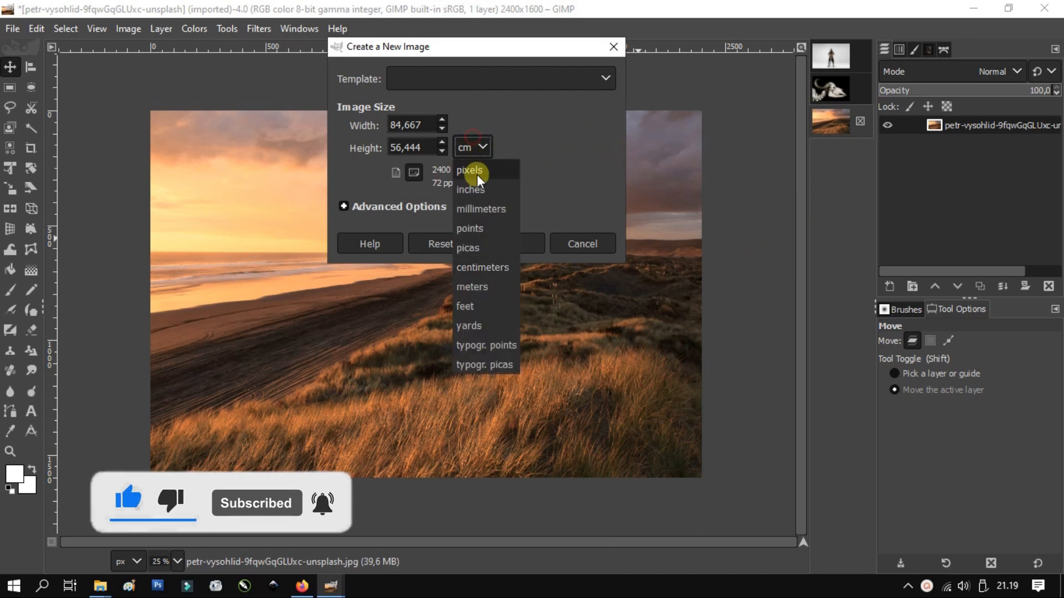
left_click(484, 268)
left_click(429, 124)
type("30")
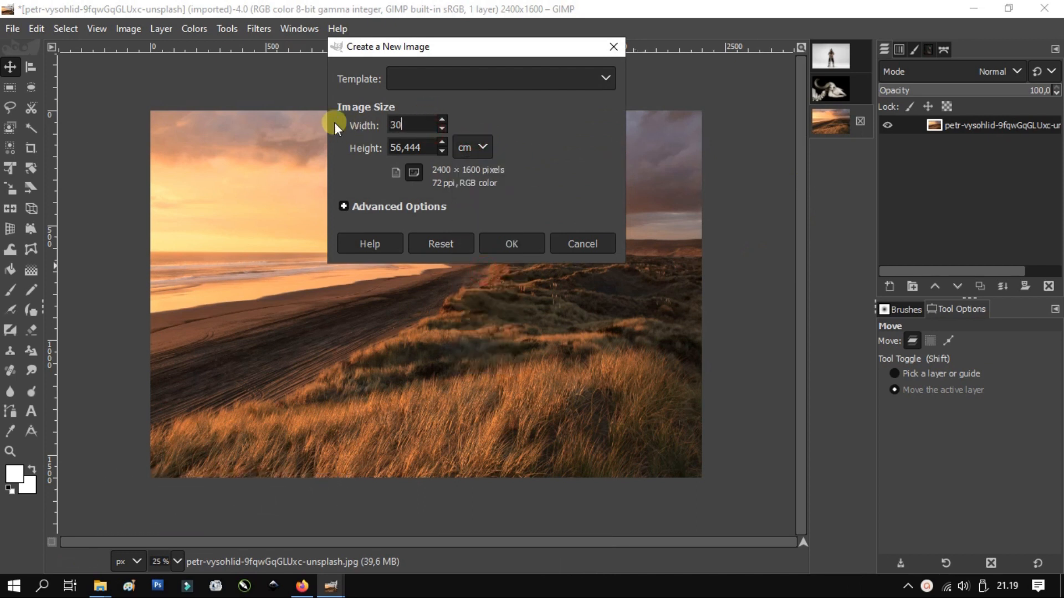
key("Tab")
Step: Set the new image's resolution to 300 pixels/in in the advanced options and create the image
left_click(340, 206)
left_click_drag(455, 225, 395, 220)
type("300")
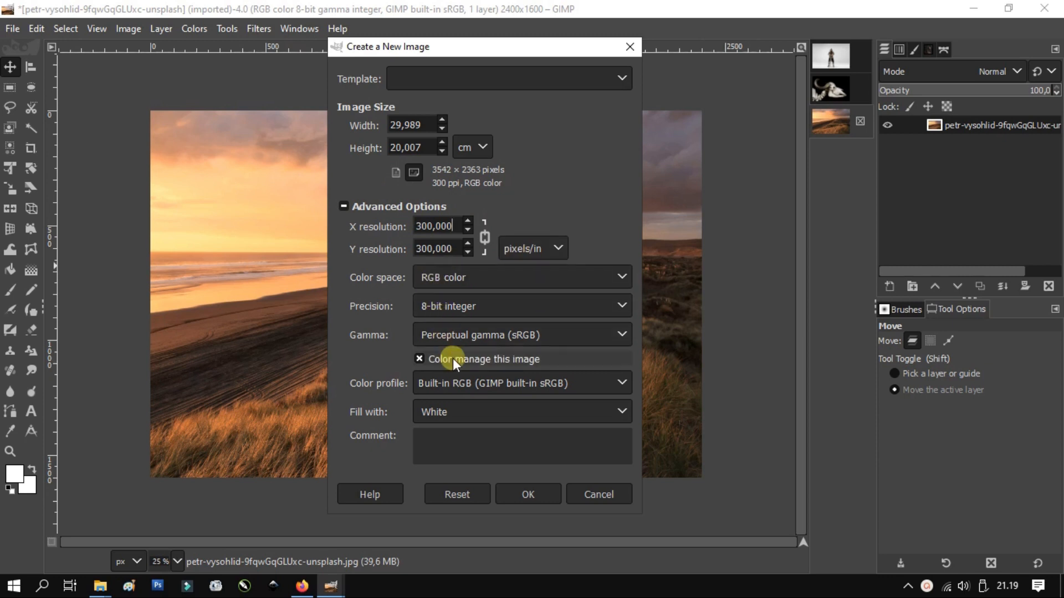
left_click(539, 494)
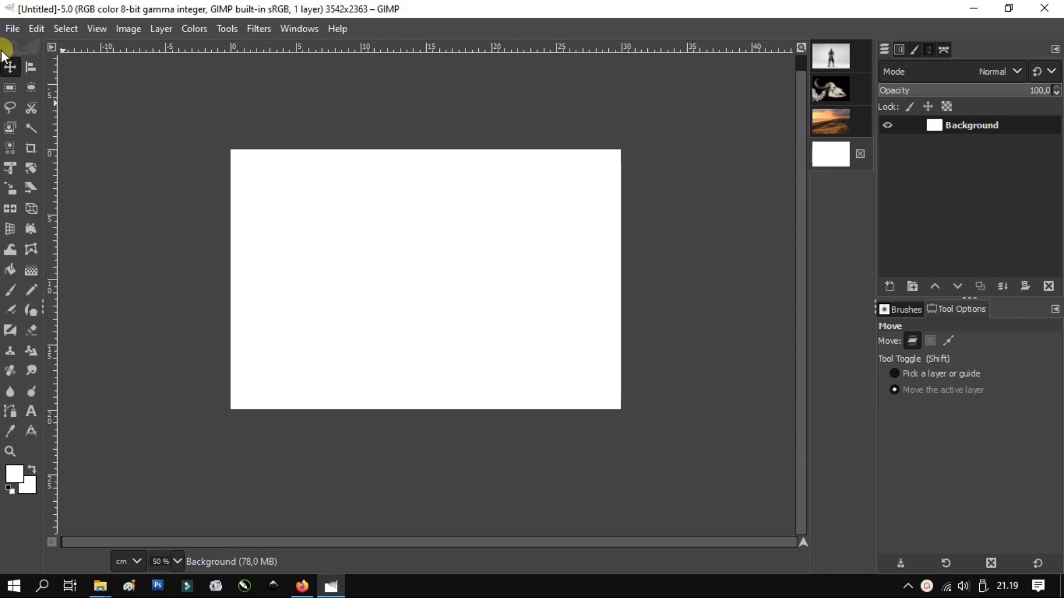
Step: Copy the beach landscape photo and paste it into the new image as its own layer
left_click(464, 250)
left_click(825, 129)
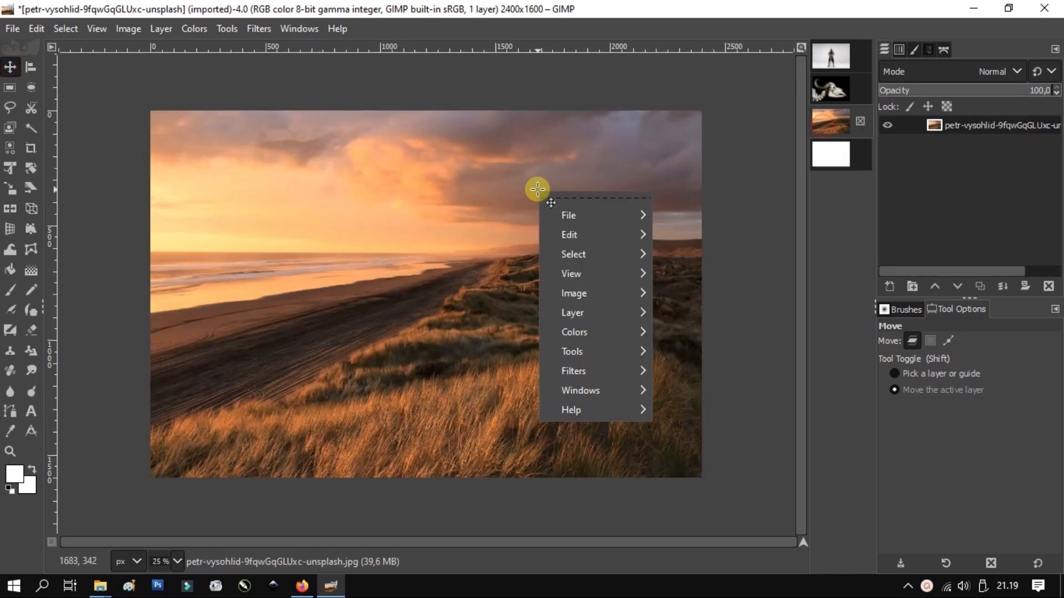
right_click(539, 191)
mouse_move(617, 233)
left_click(687, 139)
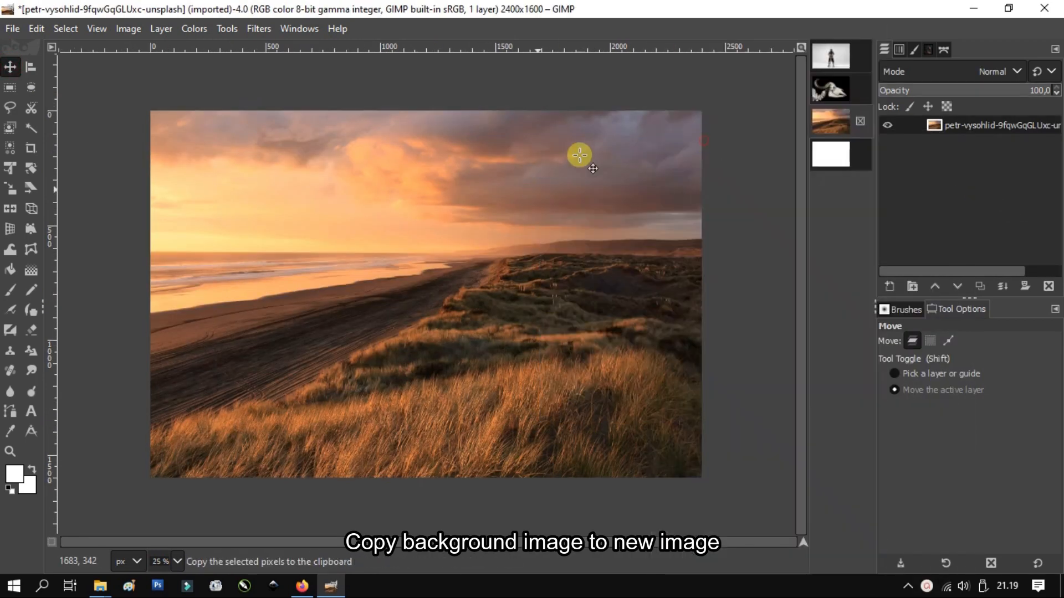
left_click(830, 154)
right_click(492, 208)
mouse_move(532, 249)
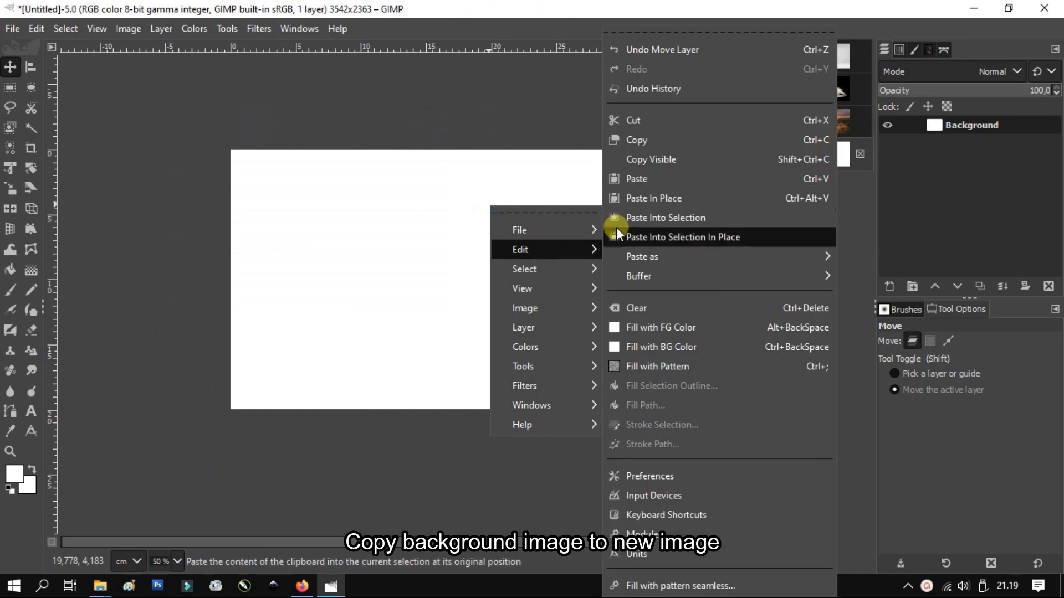
left_click(643, 181)
left_click(890, 286)
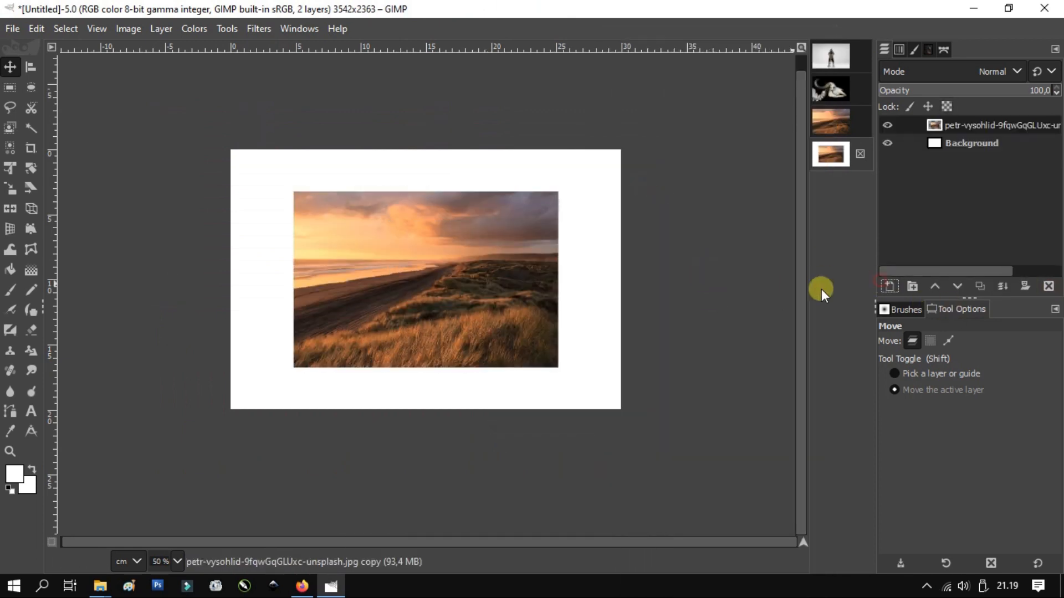
Step: Enlarge the pasted landscape with Unified Transform to cover the canvas, and crop it to 3542 × 2363 px
left_click(12, 171)
left_click(394, 238)
left_click_drag(578, 190, 698, 126)
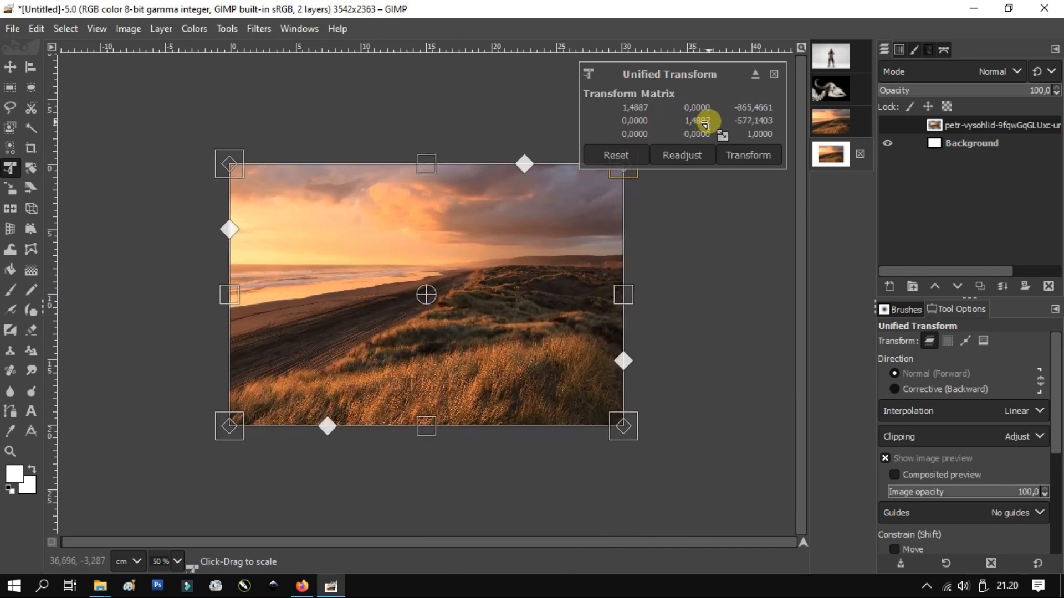
left_click(750, 156)
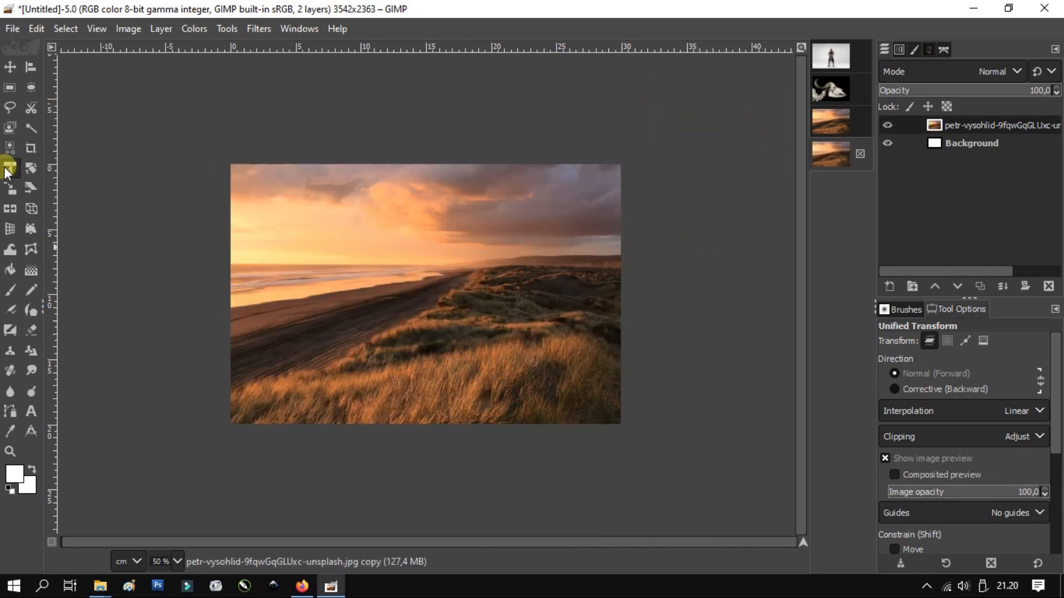
left_click(29, 149)
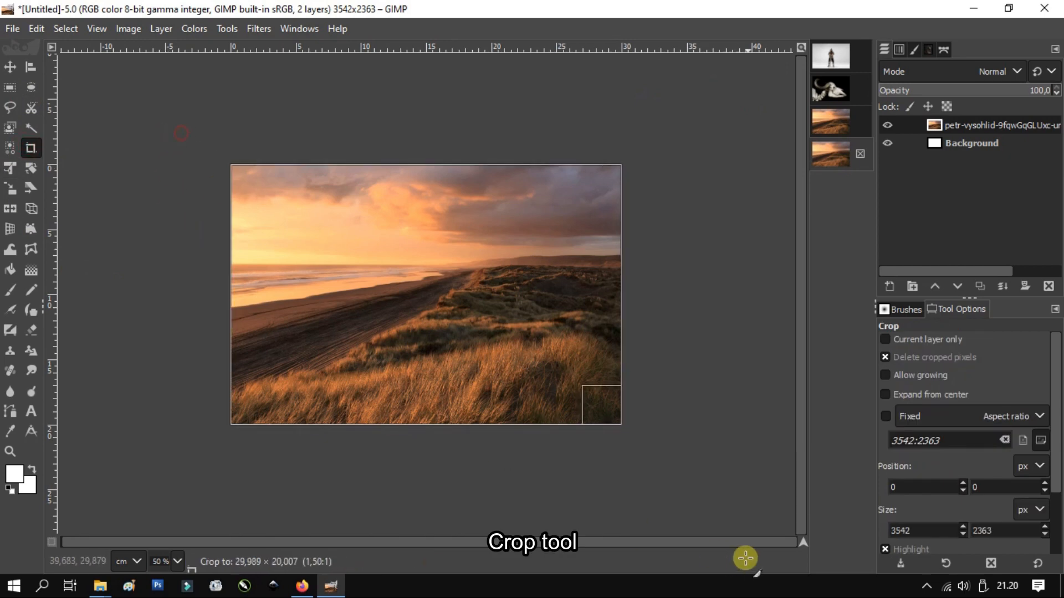
left_click(18, 65)
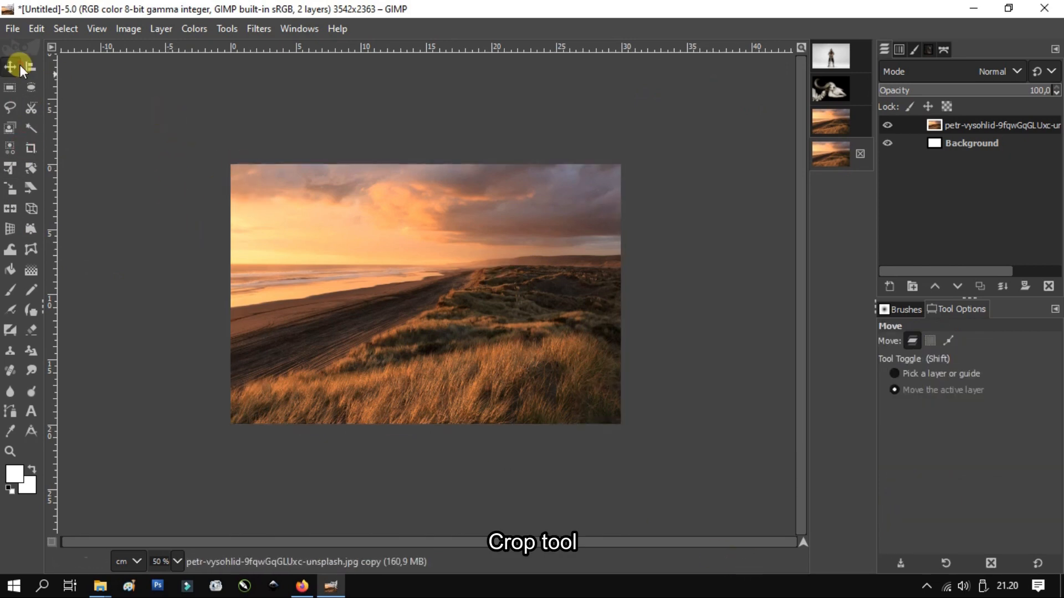
Step: Rename the landscape layer as "background" and keep it selected
double_click(1033, 118)
type("background")
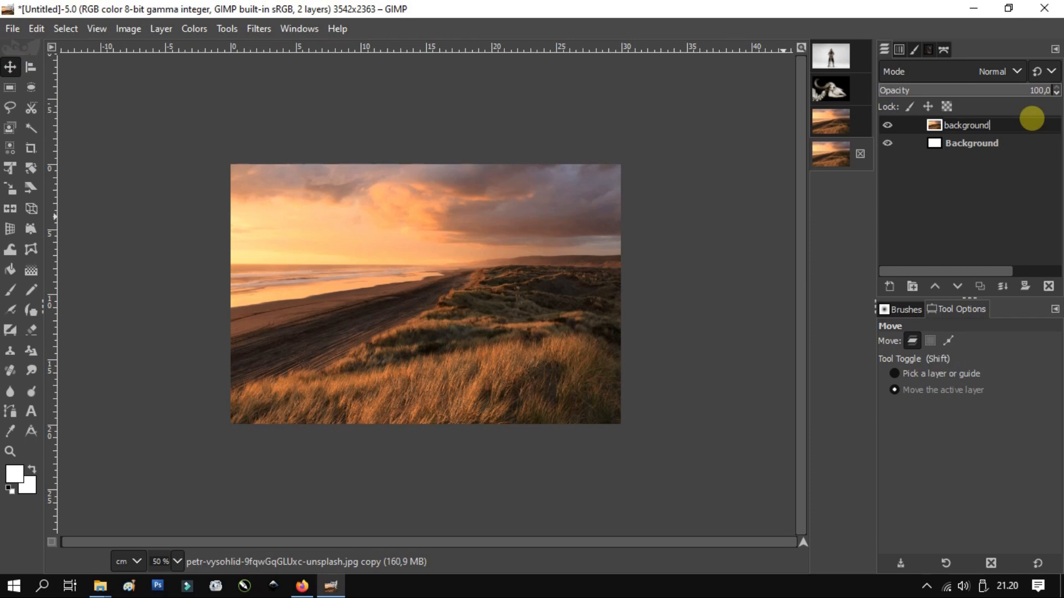
key("Return")
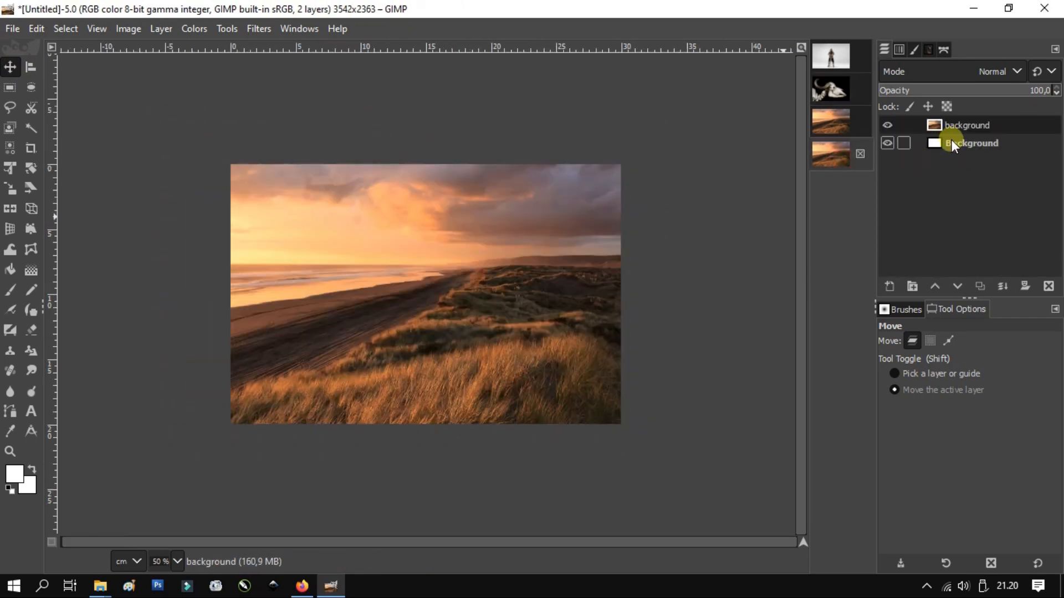
left_click(967, 125)
left_click(252, 289)
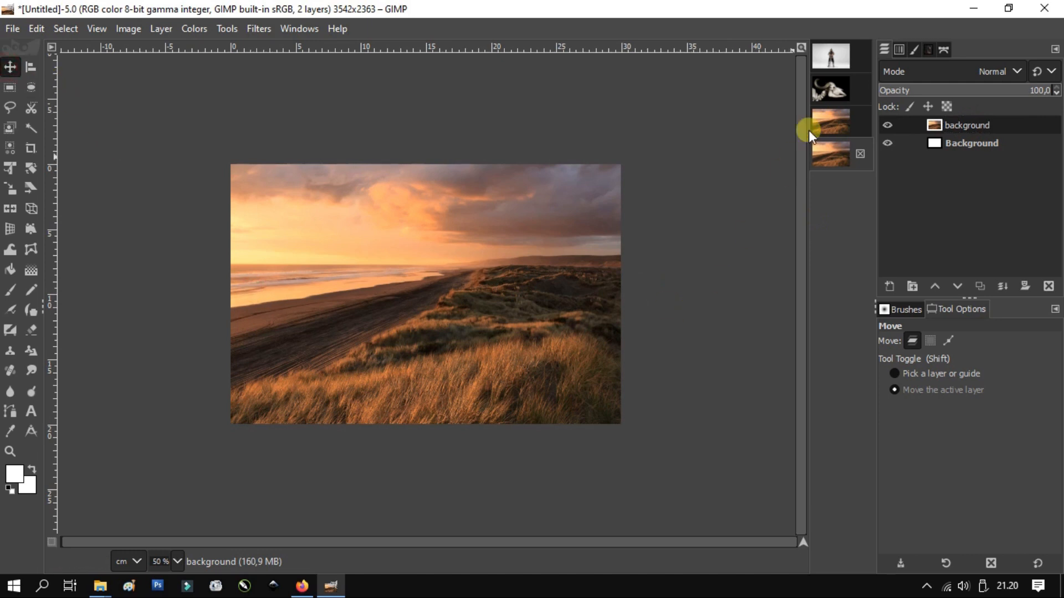
Step: Copy the selected horned skull from its image and paste it into the landscape composition as a new layer
left_click(831, 89)
right_click(359, 298)
mouse_move(426, 342)
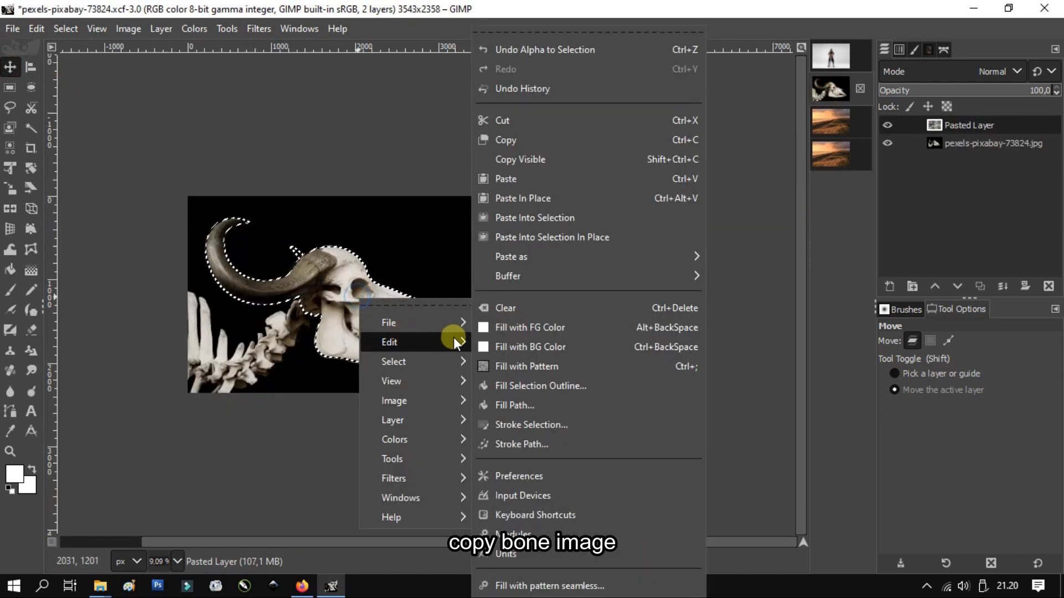
left_click(535, 140)
left_click(829, 160)
right_click(430, 286)
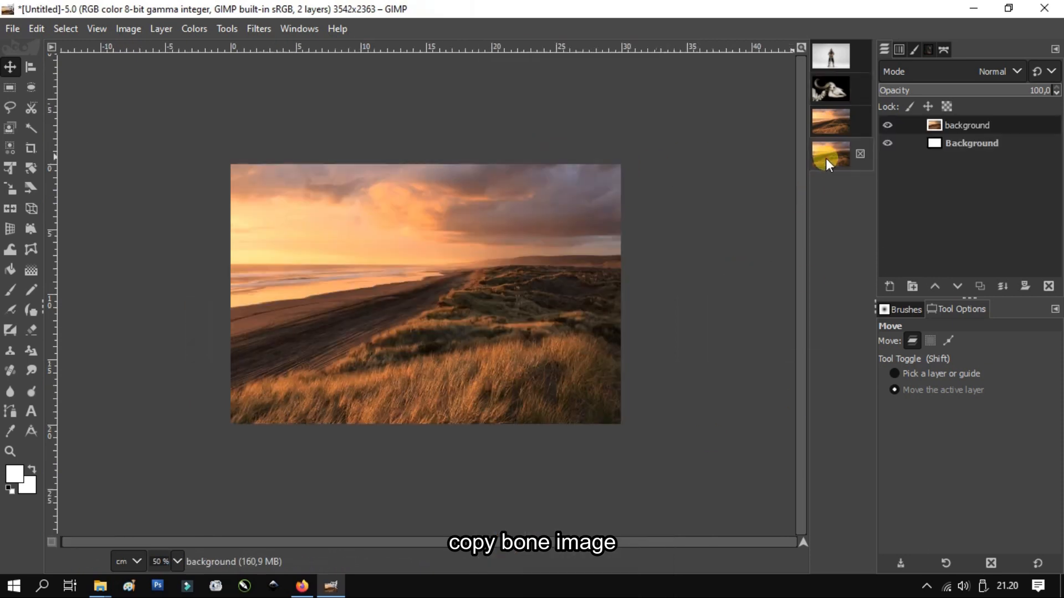
mouse_move(490, 332)
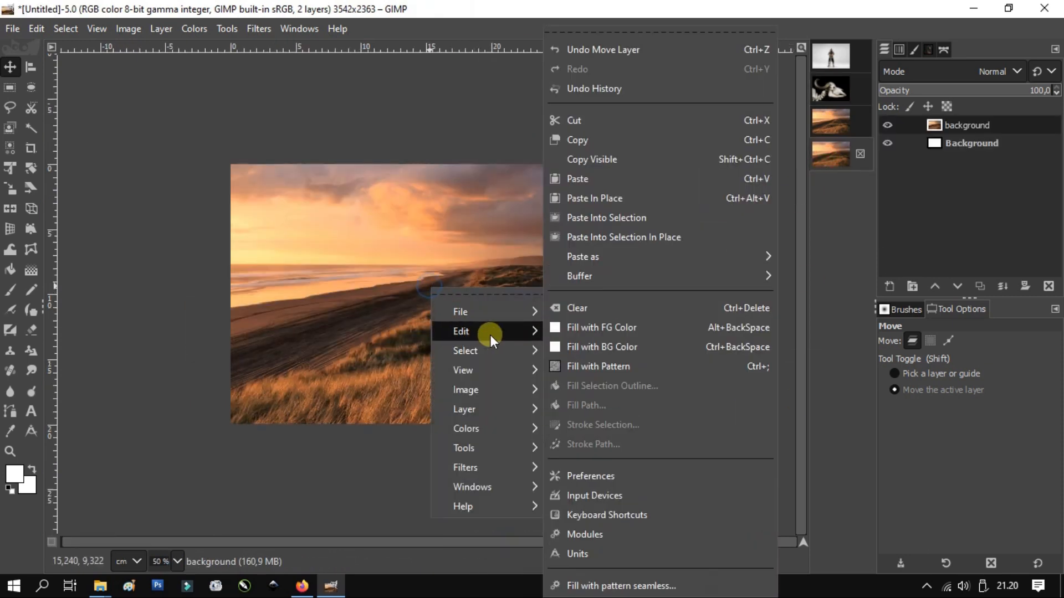
left_click(613, 185)
left_click(886, 288)
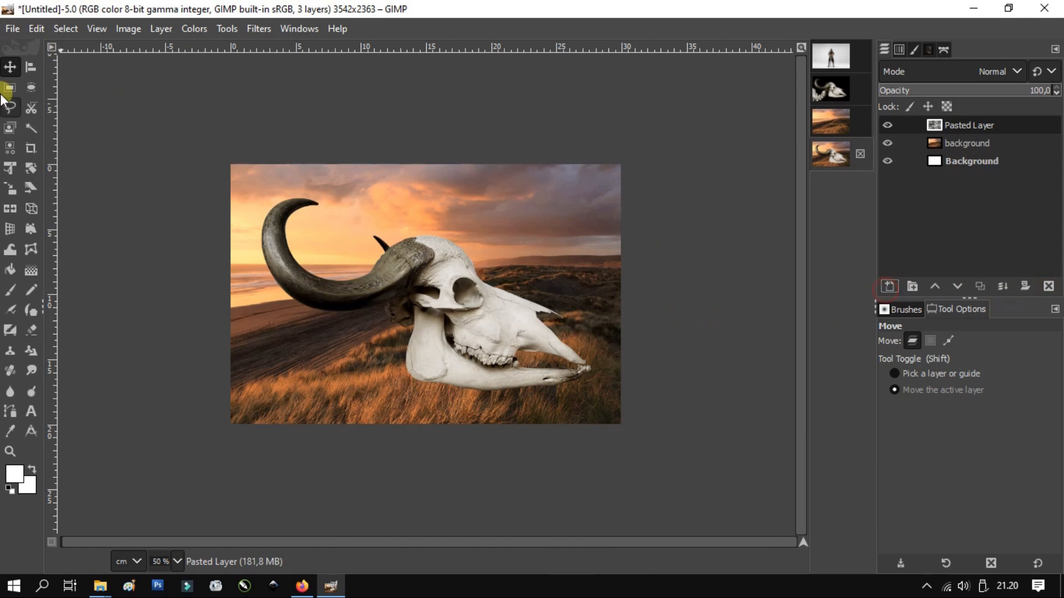
Step: Rotate the skull counterclockwise, scale it down and place it over the horizon on the right half with Unified Transform
mouse_move(496, 308)
left_mouse_down()
mouse_move(499, 228)
mouse_move(517, 265)
mouse_move(482, 294)
left_mouse_up()
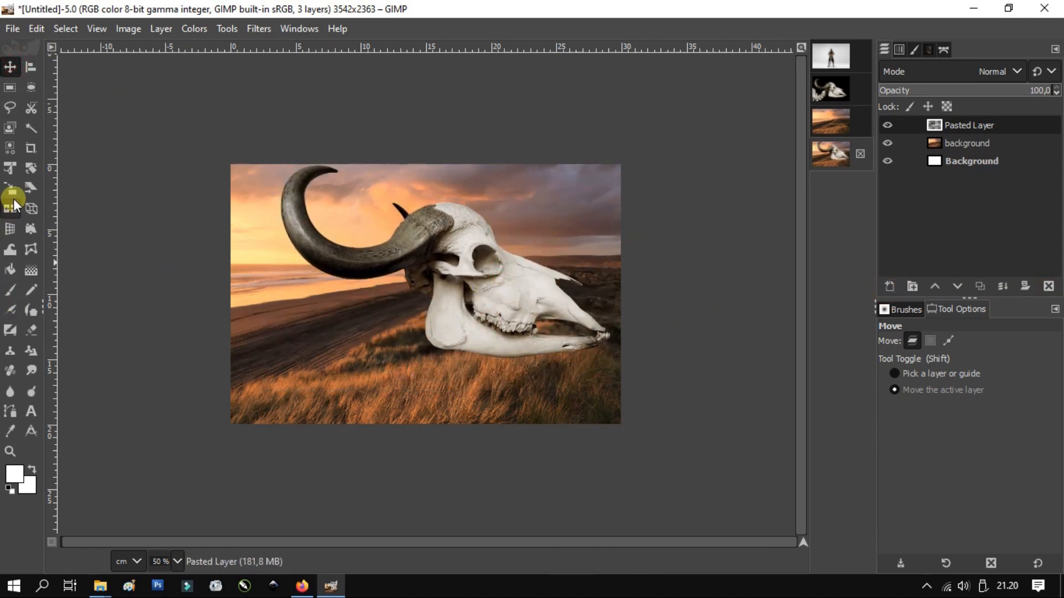
left_click(10, 167)
left_click_drag(701, 397, 717, 295)
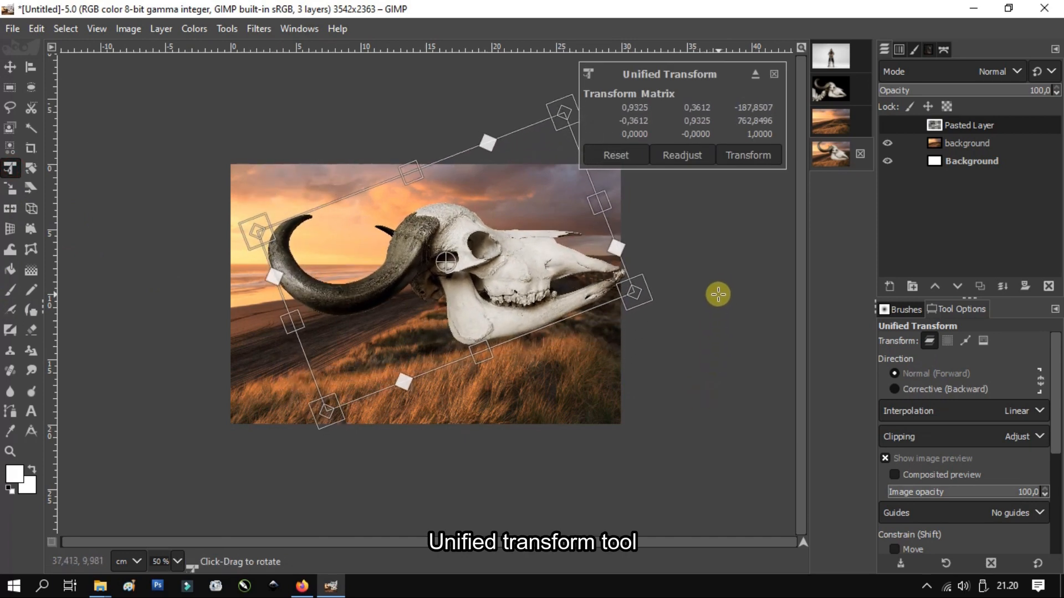
mouse_move(581, 317)
left_mouse_down()
mouse_move(593, 312)
mouse_move(584, 320)
left_mouse_up()
left_click_drag(532, 279, 539, 270)
left_click_drag(556, 97, 501, 200)
left_click_drag(500, 274, 523, 281)
left_click_drag(634, 382, 640, 372)
left_click_drag(541, 283, 536, 283)
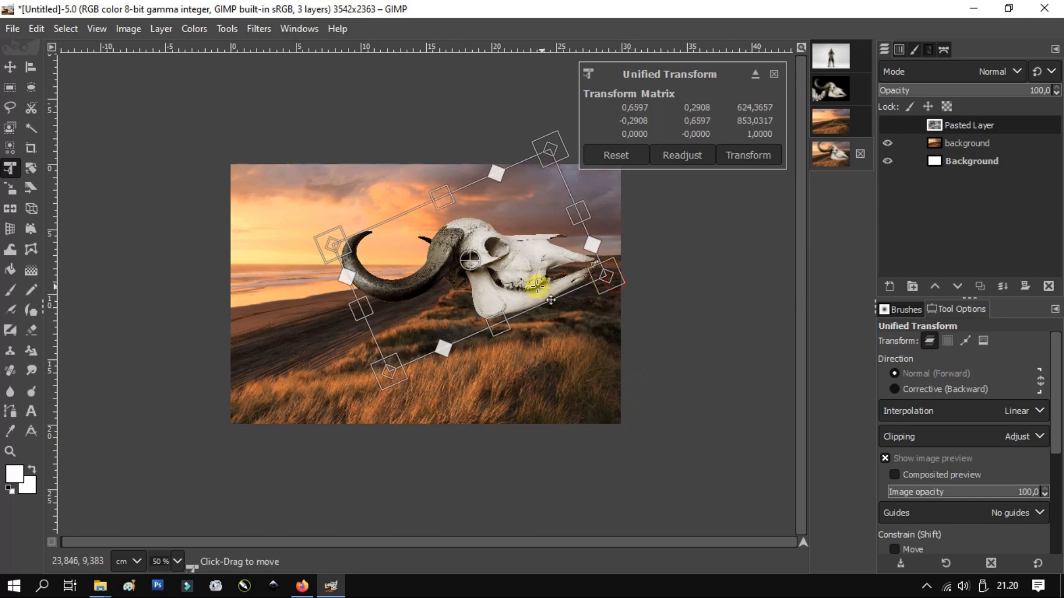
mouse_move(608, 285)
left_mouse_down()
mouse_move(632, 289)
mouse_move(614, 276)
left_mouse_up()
left_click_drag(545, 284, 581, 274)
left_click(737, 157)
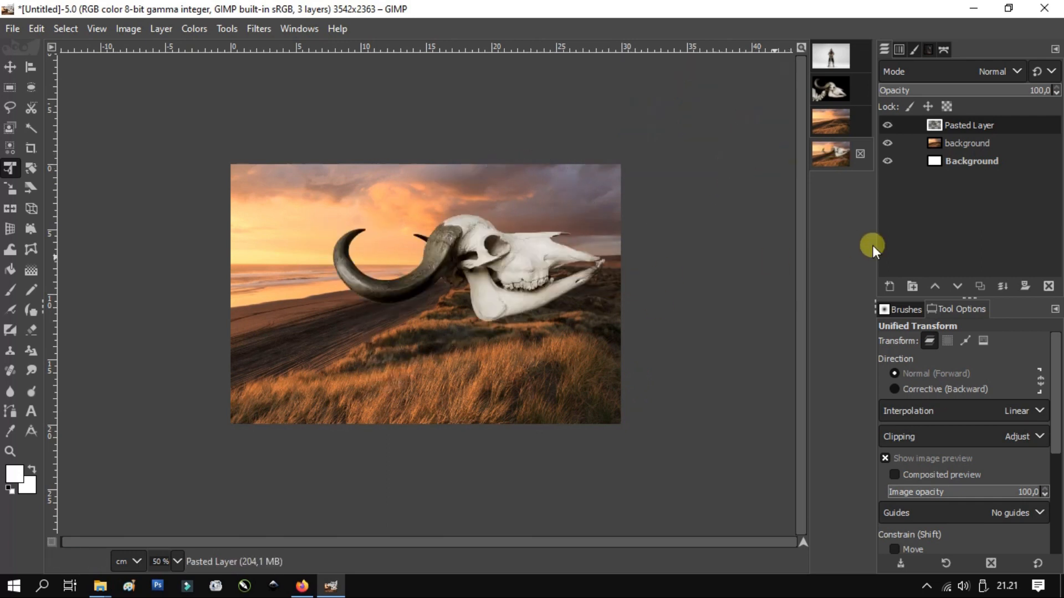
Step: Create a layer group named "bone" and move the pasted skull layer, renamed "bone #1", into it
left_click(913, 287)
double_click(969, 126)
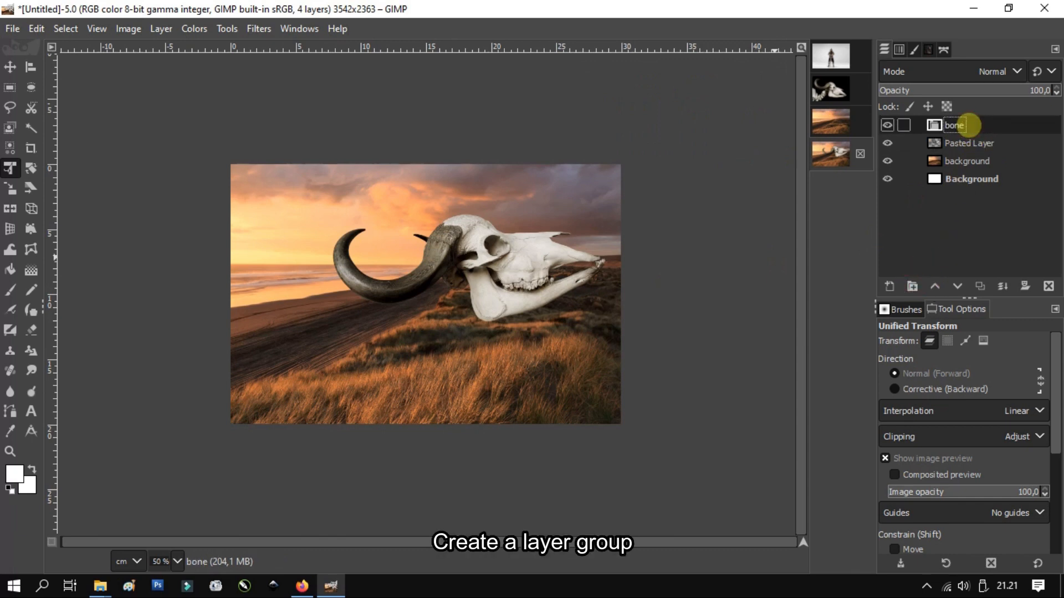
double_click(961, 144)
left_click_drag(959, 143, 978, 146)
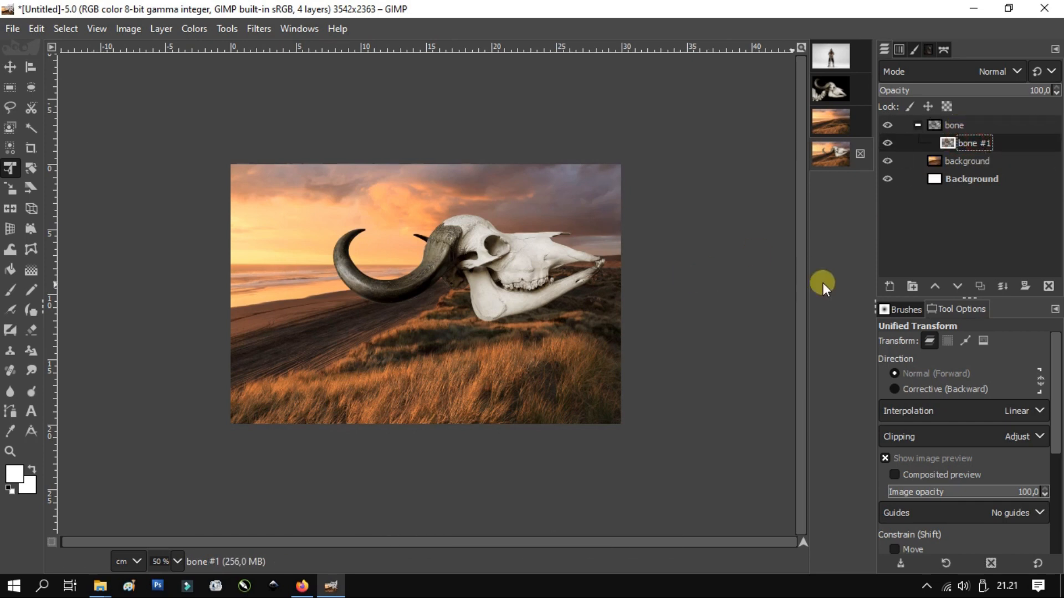
Step: Add a white (full opacity) layer mask to the "bone #1" layer and activate the Paintbrush
left_click(954, 125)
left_click(964, 142)
left_click(18, 292)
left_click(1026, 285)
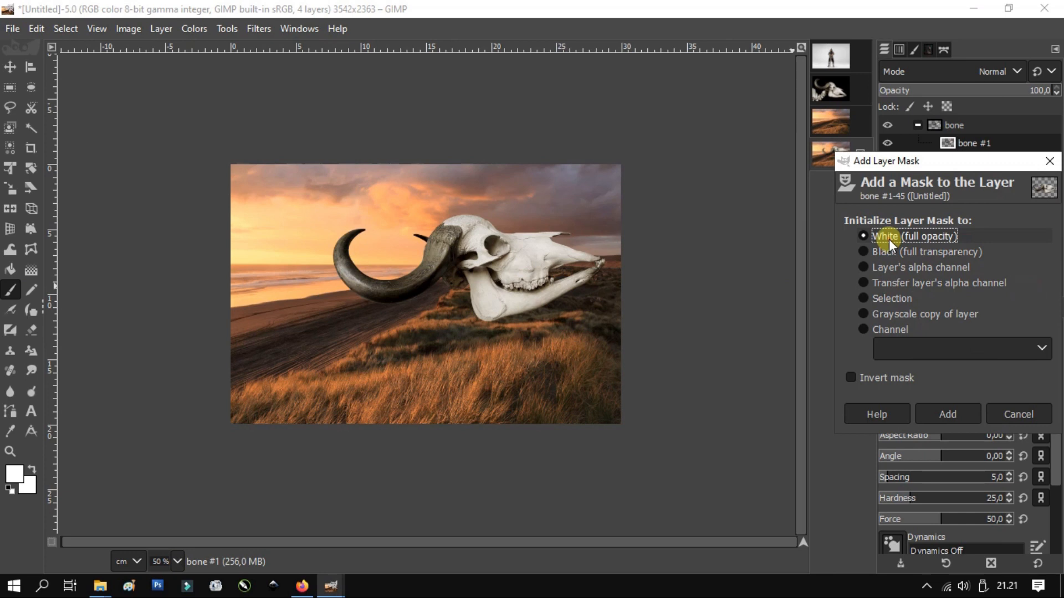
left_click(947, 415)
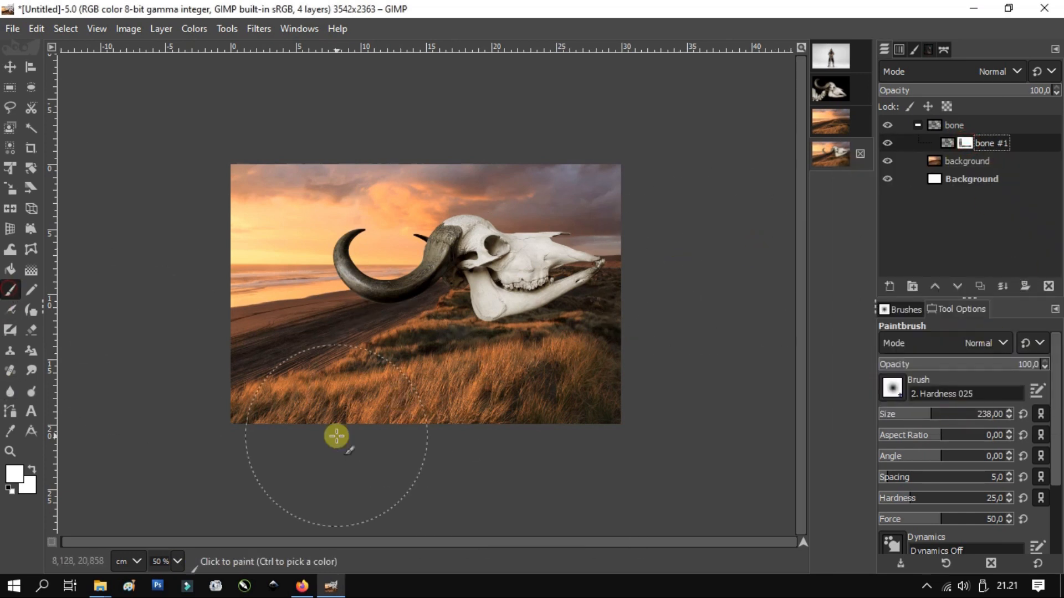
Step: Set the foreground to black and paint on the skull's mask with a 238 px brush along the jaw's lower edge
left_click(18, 478)
left_click(923, 483)
left_click(946, 537)
key("1")
scroll(477, 338, "up", 5)
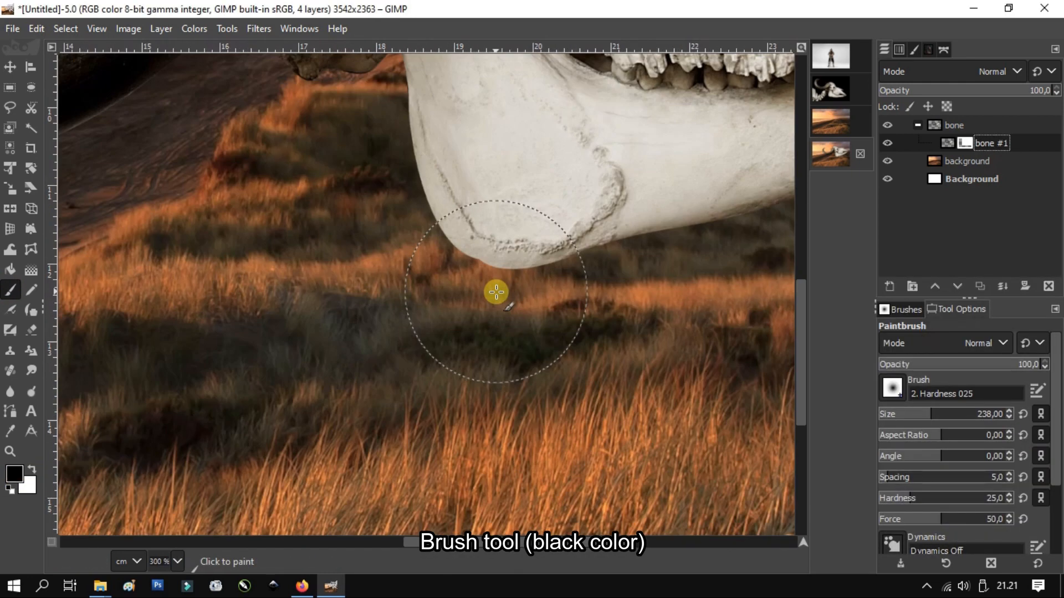
scroll(444, 214, "down", 3)
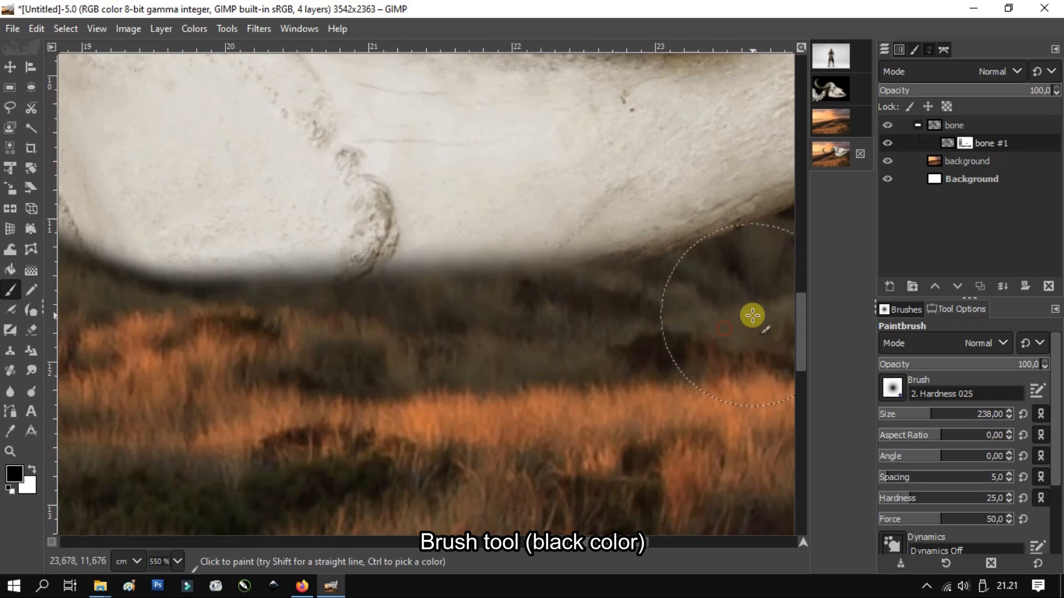
scroll(226, 289, "up", 5)
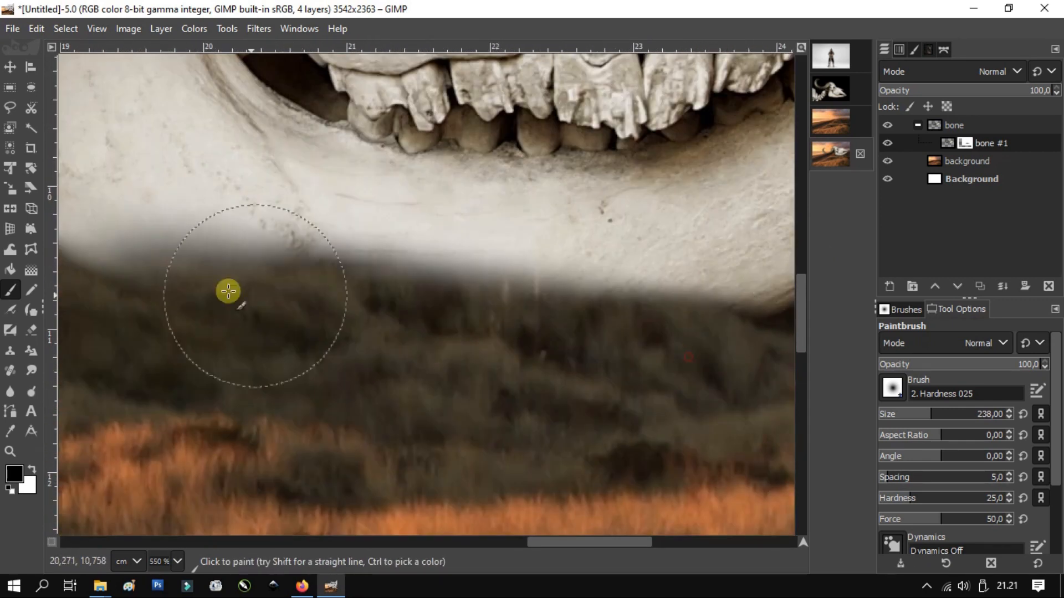
scroll(717, 369, "down", 8)
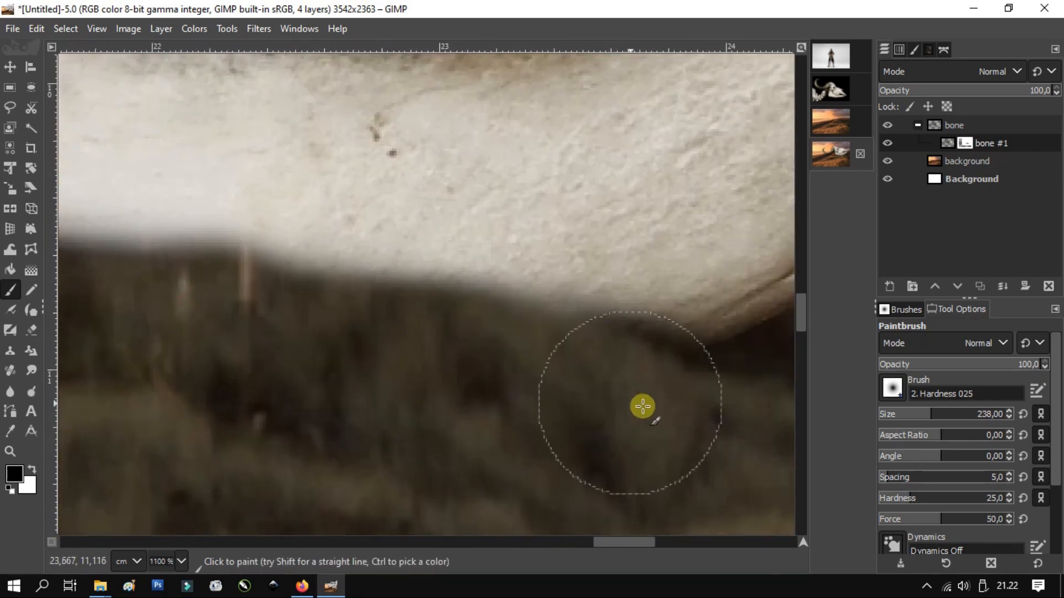
Step: Paint black on the mask along the horn's underside over the sand with a 101 px brush, raising the hardness to 79
scroll(636, 349, "up", 9)
scroll(490, 316, "down", 4)
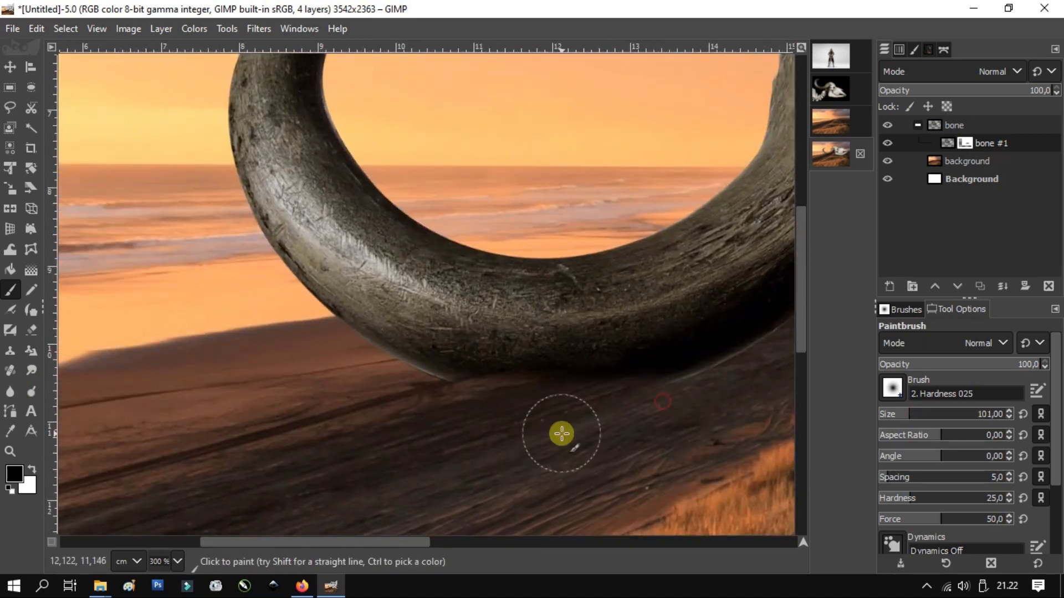
scroll(560, 421, "up", 2)
scroll(608, 366, "down", 6)
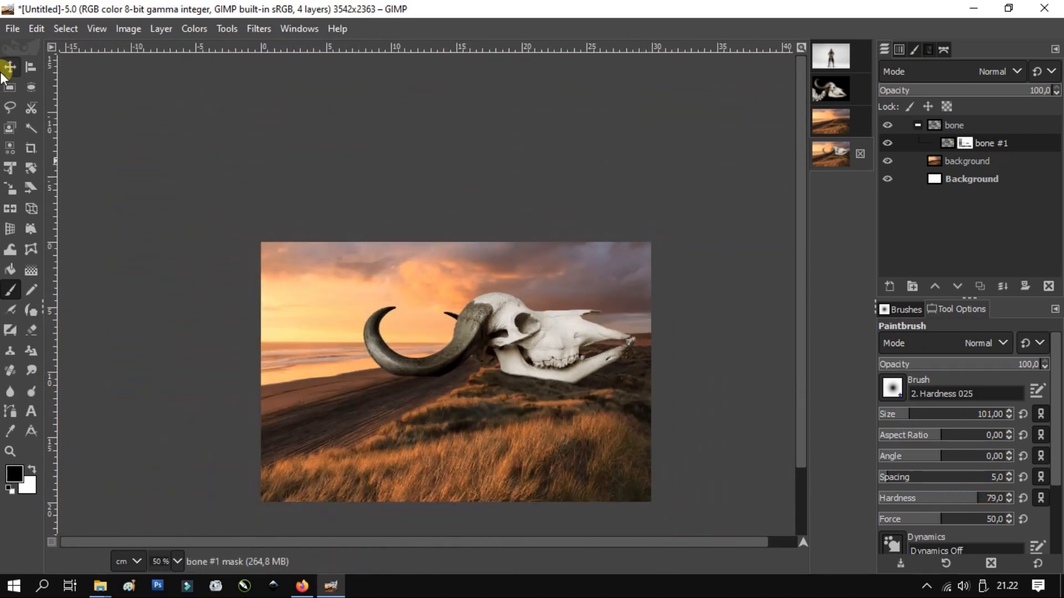
Step: Create a transparent layer named "shadow" and place it beneath "bone #1" inside the "bone" group
left_click(3, 72)
scroll(500, 332, "up", 1)
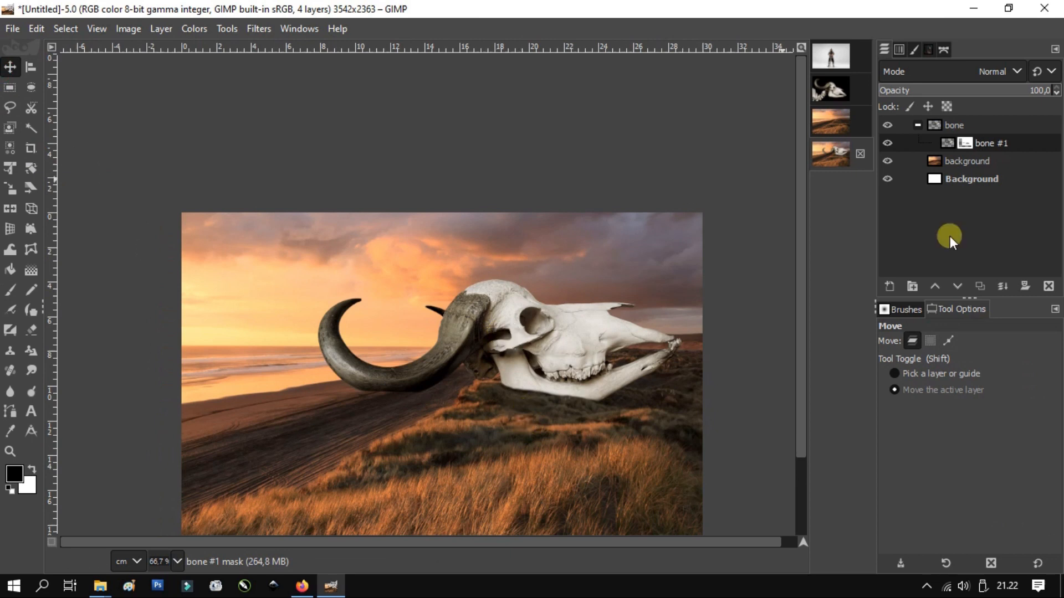
left_click(891, 286)
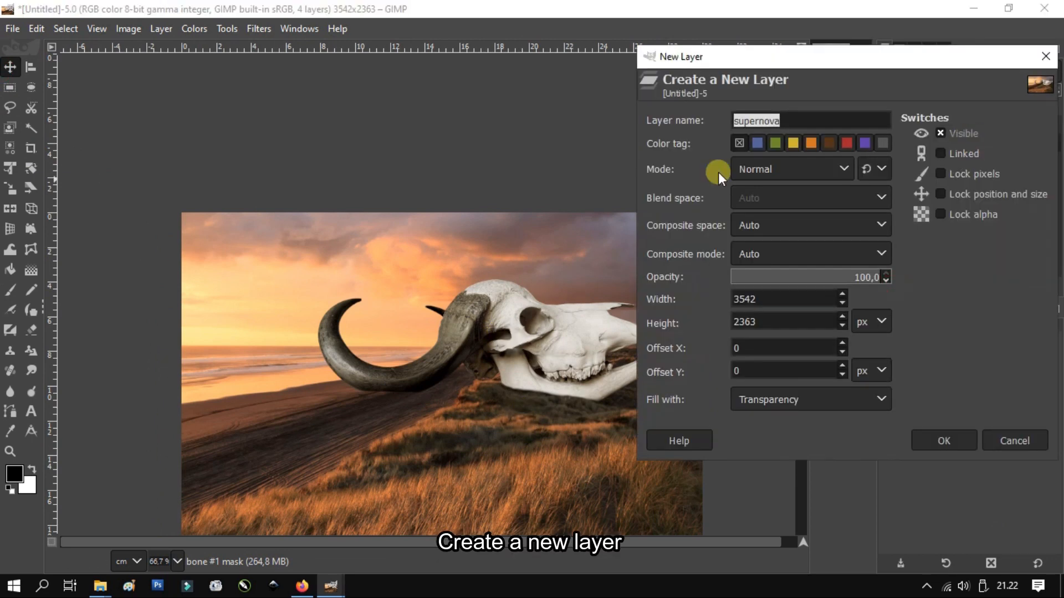
type("shadow")
key("Return")
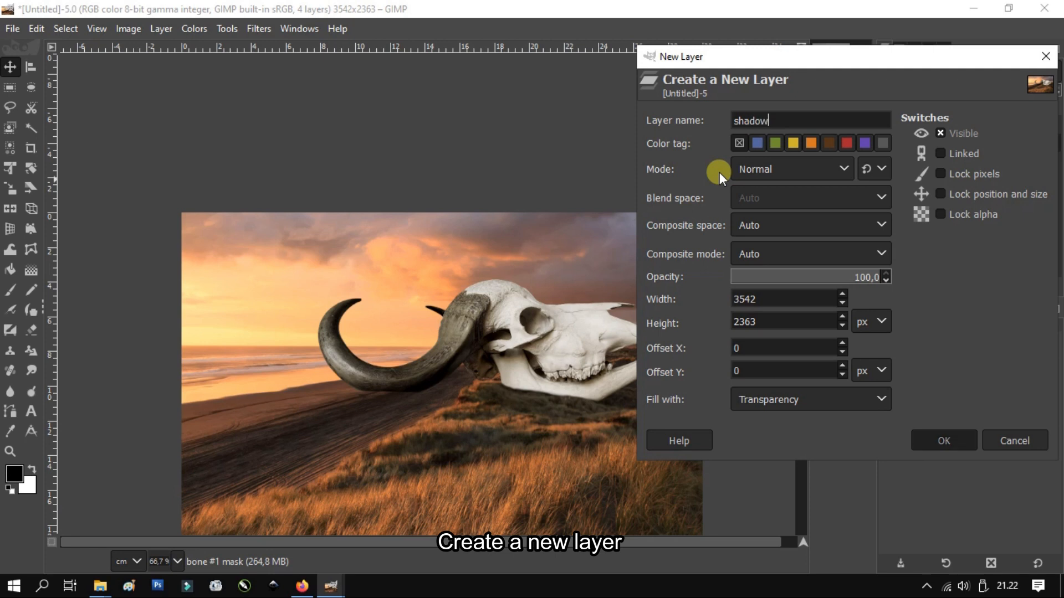
left_click(957, 286)
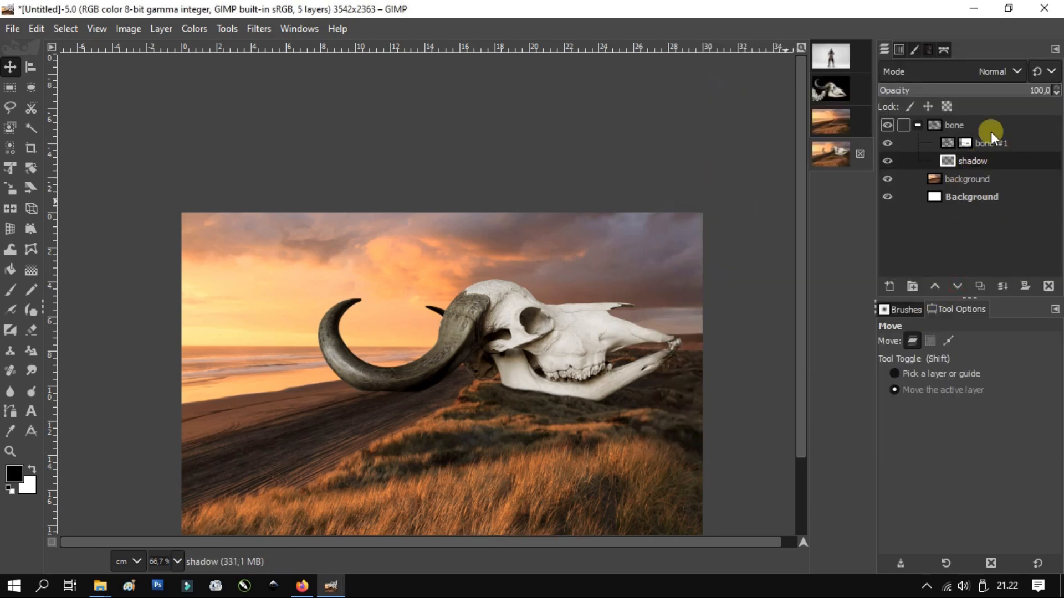
Step: Set the Airbrush to opacity 45.2, size 221, aspect ratio 8, spacing 1 and hardness 25
left_click(13, 312)
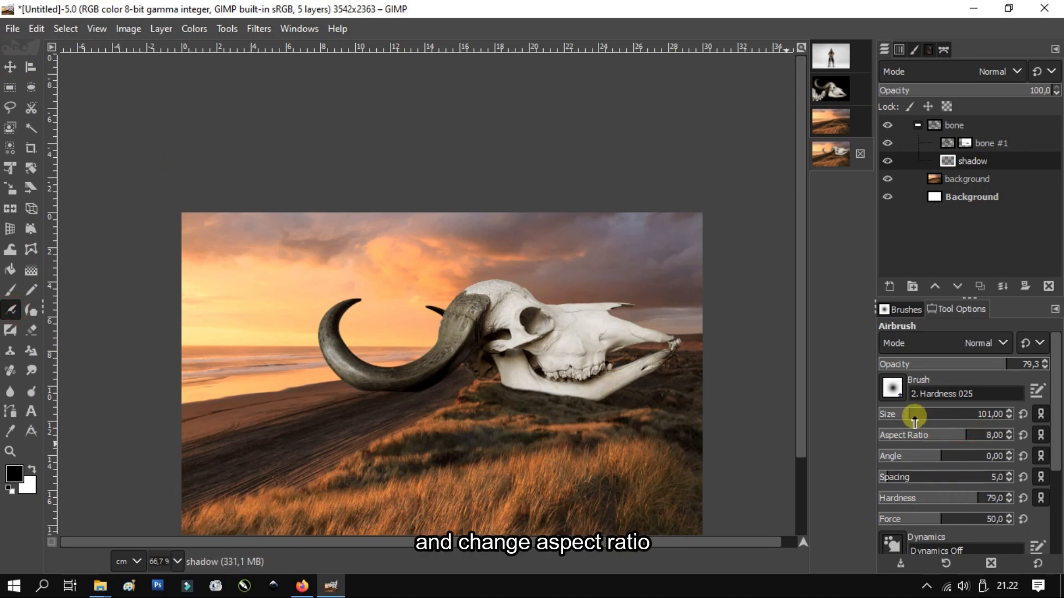
scroll(599, 385, "up", 2)
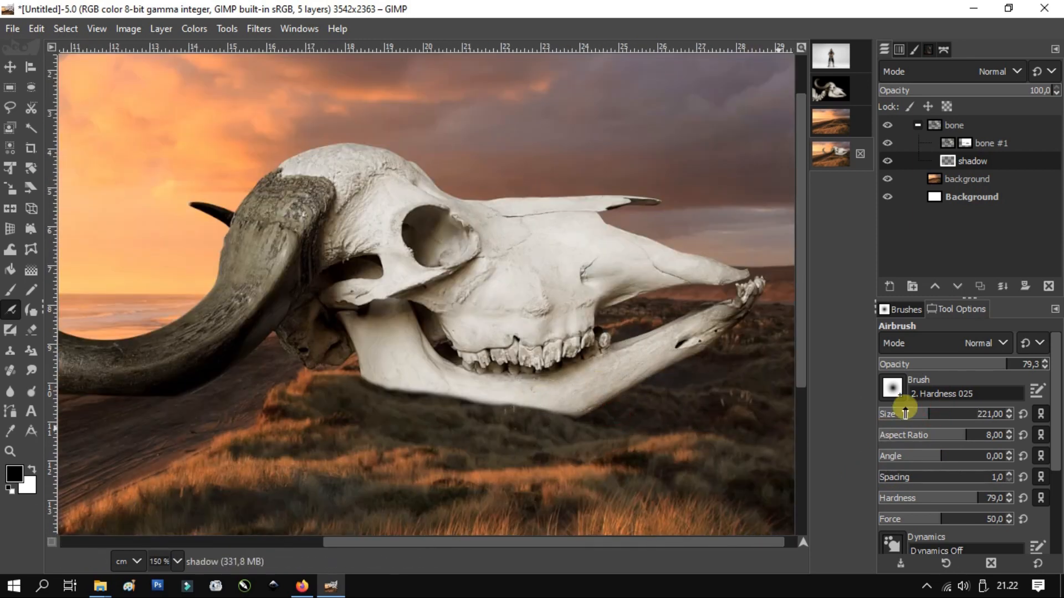
left_click_drag(963, 366, 952, 364)
scroll(606, 450, "down", 4)
left_click_drag(978, 498, 931, 498)
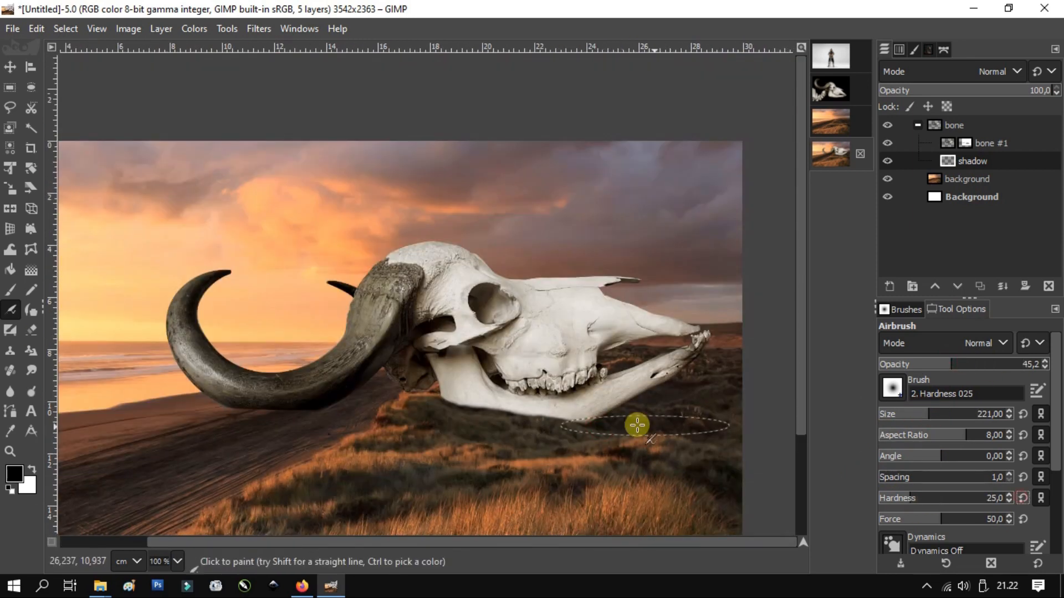
Step: Airbrush a black contact shadow on the grass beneath the jaw on the "shadow" layer
scroll(624, 421, "up", 3)
scroll(693, 408, "down", 1)
scroll(727, 414, "up", 2)
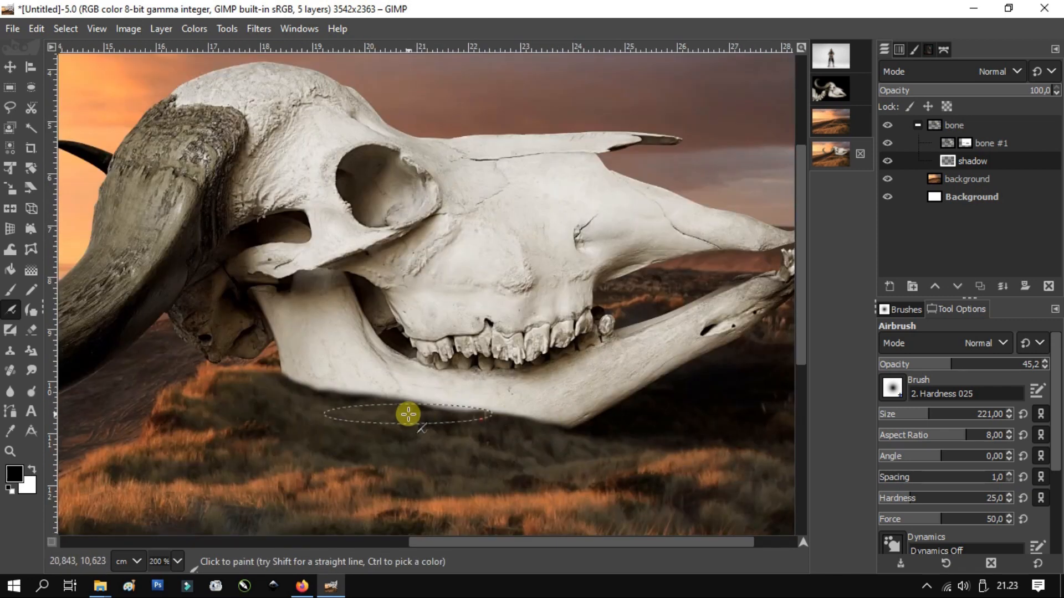
scroll(447, 392, "down", 1)
Step: Airbrush black on the "shadow" layer where the horn rests on the sand and on the ground between horn and jaw
scroll(523, 469, "left", 3)
scroll(523, 469, "up", 2)
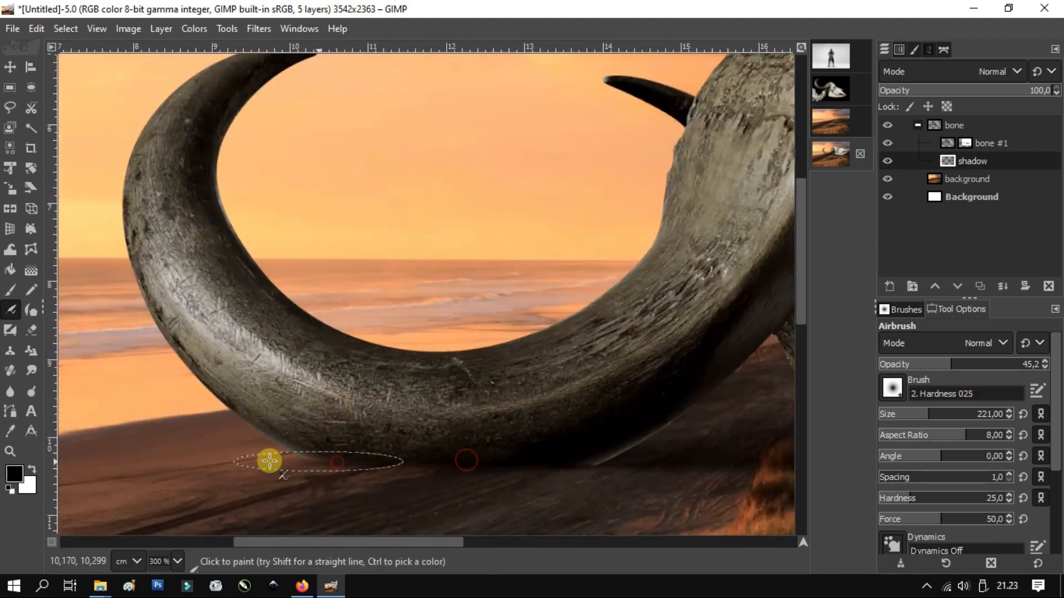
scroll(304, 460, "down", 1)
scroll(277, 460, "up", 1)
scroll(450, 461, "down", 2)
scroll(527, 441, "down", 2)
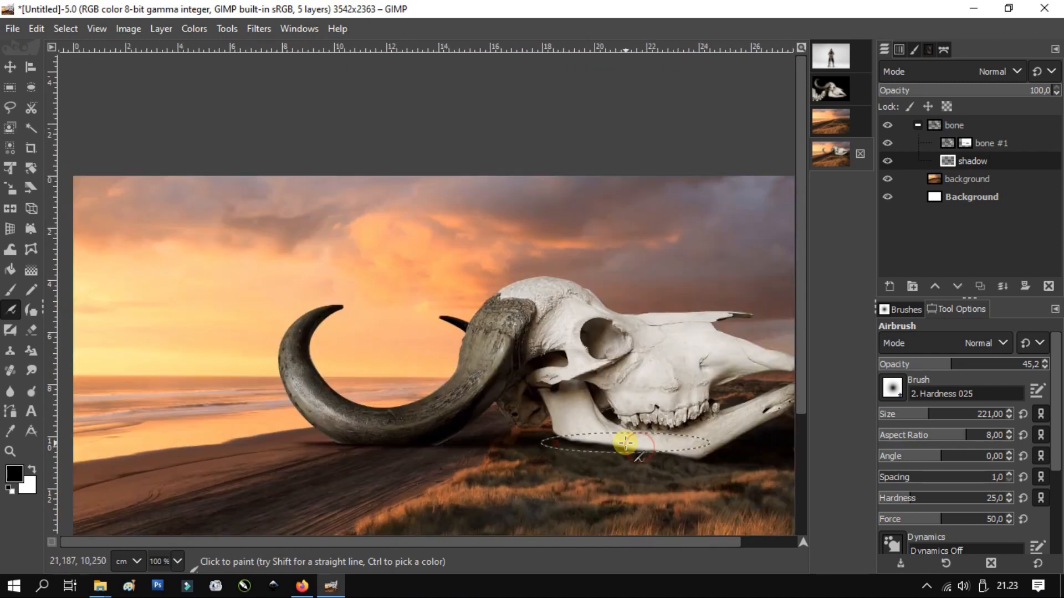
scroll(624, 444, "down", 1)
scroll(352, 420, "up", 5)
scroll(334, 419, "up", 2)
scroll(334, 419, "down", 4)
scroll(570, 433, "down", 2)
Step: Target the "bone #1" layer image with Dodge/Burn, aspect ratio 0, hardness 25, type Burn and range Midtones
left_click(947, 143)
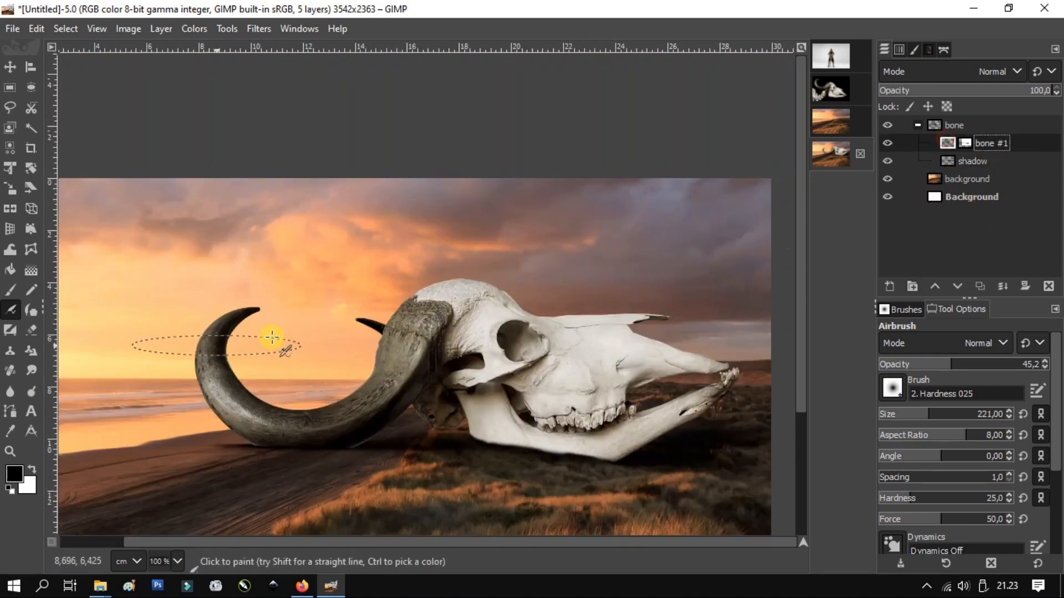
left_click(31, 390)
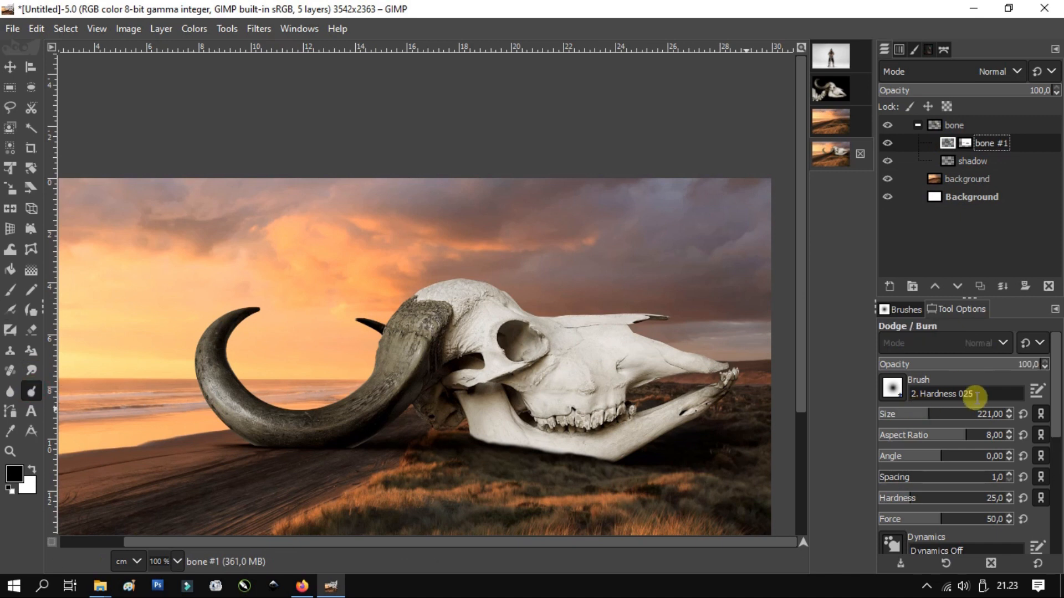
left_click(1023, 497)
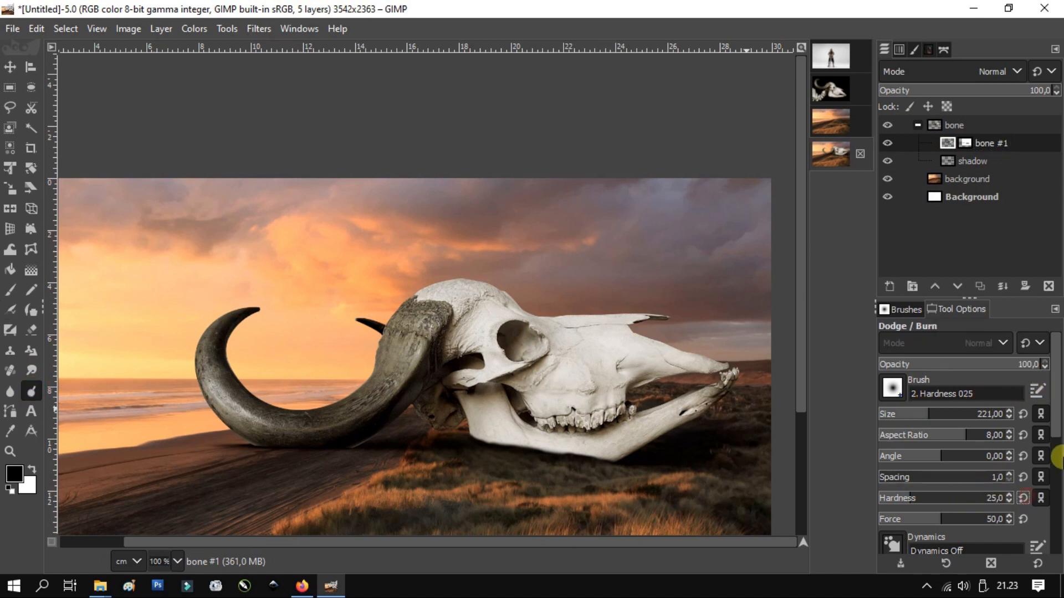
left_click(1023, 435)
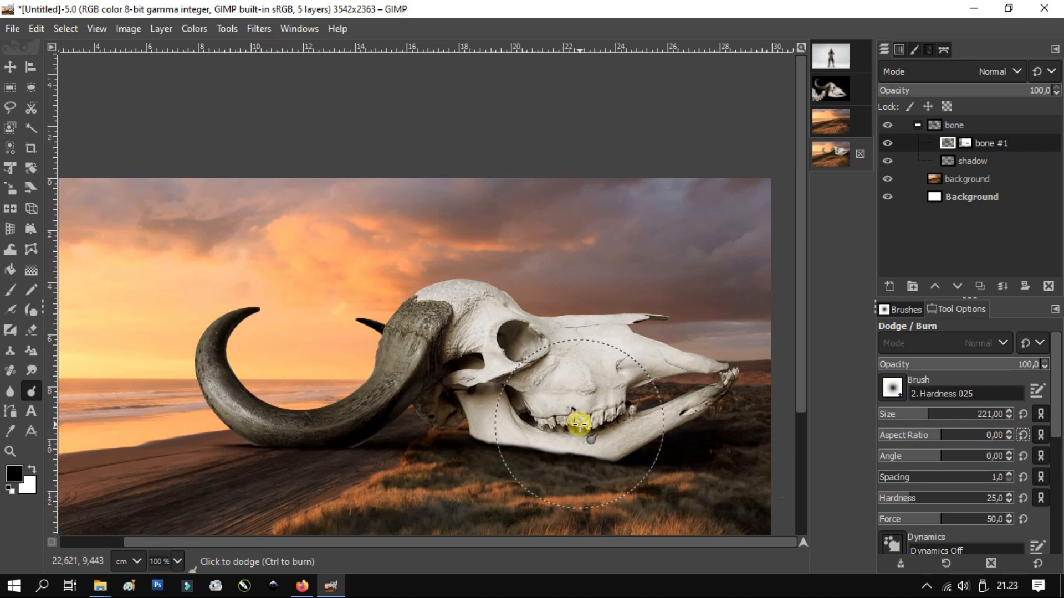
left_click_drag(1054, 399, 1055, 529)
left_click(895, 468)
left_click(920, 514)
Step: Burn the horn's underside on "bone #1" where it meets the ground shadow
scroll(527, 454, "up", 6)
mouse_move(637, 235)
left_mouse_down()
mouse_move(397, 349)
mouse_move(406, 373)
left_mouse_up()
left_click_drag(609, 250, 334, 405)
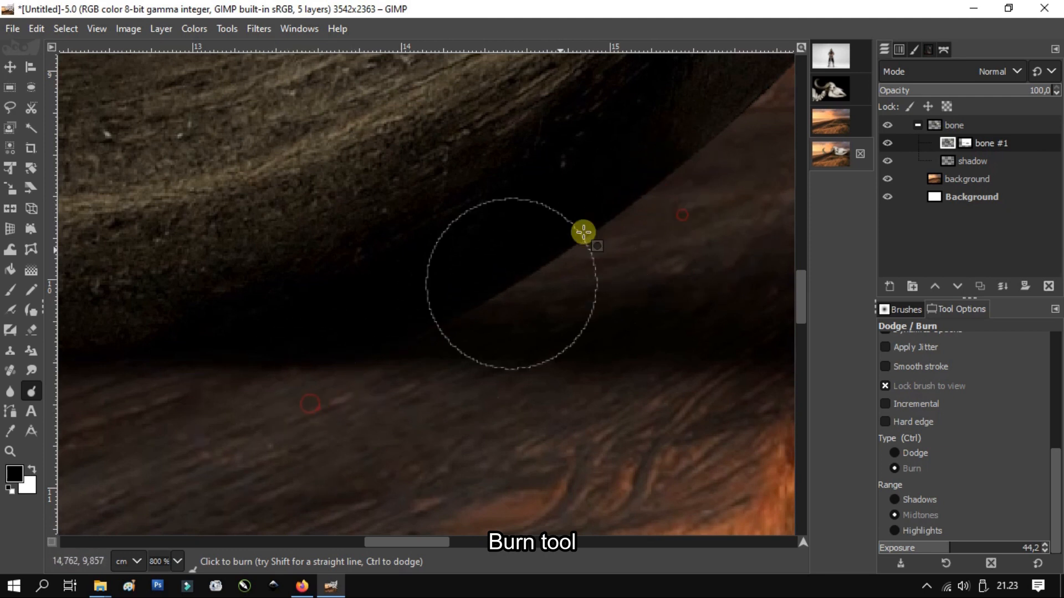
scroll(380, 404, "down", 2)
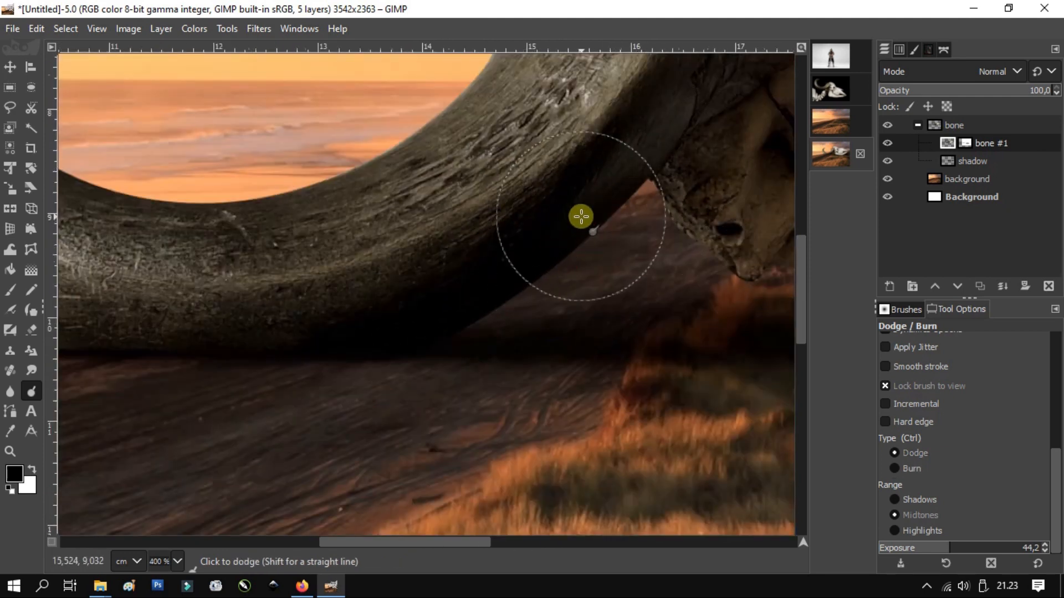
Step: Burn the upper underside of the horn and the bone at the skull's rear base
scroll(579, 216, "up", 1)
mouse_move(625, 156)
left_mouse_down()
mouse_move(427, 242)
mouse_move(607, 374)
mouse_move(729, 368)
mouse_move(622, 194)
mouse_move(663, 363)
mouse_move(680, 367)
left_mouse_up()
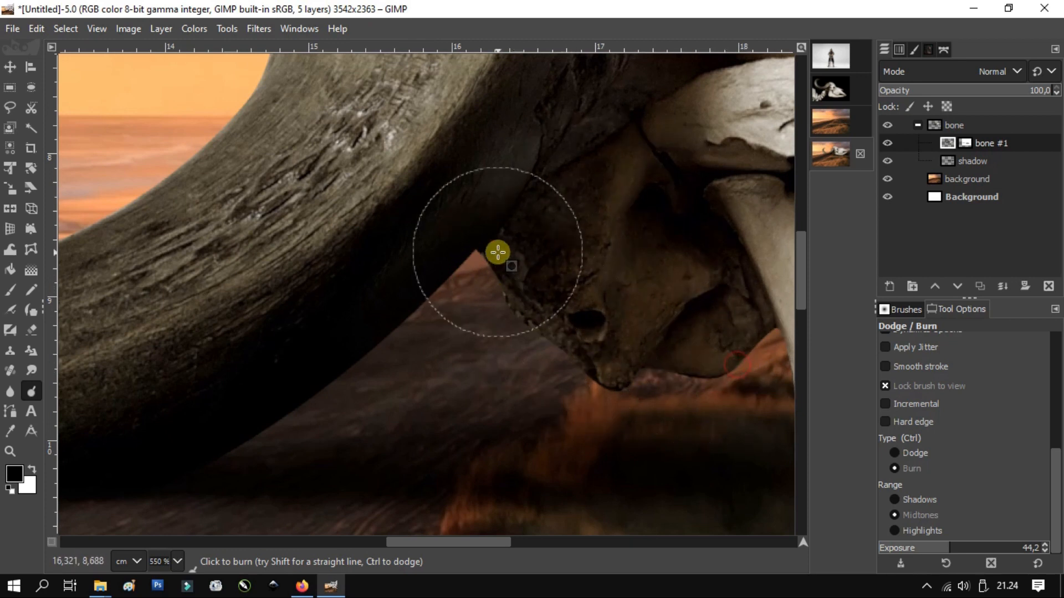
scroll(791, 297, "down", 2)
scroll(587, 439, "up", 4)
Step: Burn the lower outer edge of the horn's curve where it touches the sand
mouse_move(538, 390)
left_mouse_down()
mouse_move(348, 326)
mouse_move(375, 355)
mouse_move(490, 401)
mouse_move(362, 361)
mouse_move(532, 446)
mouse_move(425, 393)
mouse_move(239, 265)
left_mouse_up()
scroll(238, 265, "down", 7)
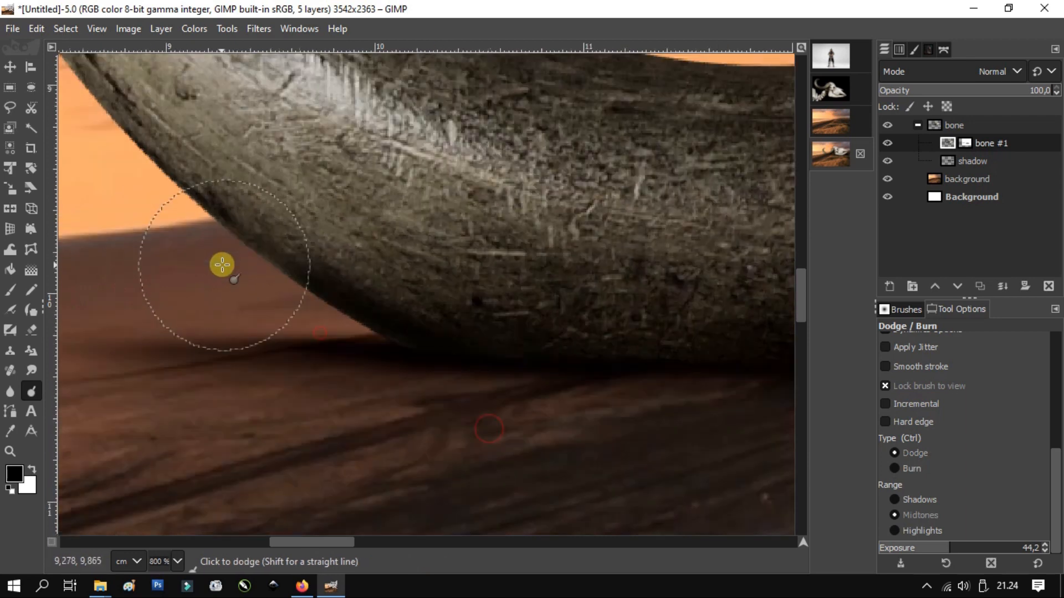
scroll(443, 353, "down", 2)
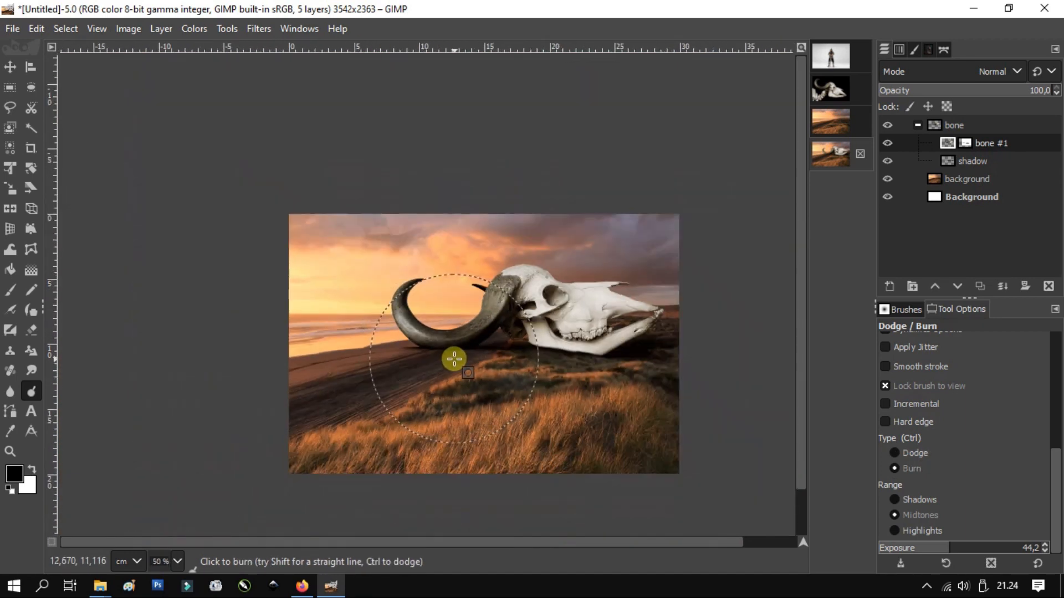
Step: Create another transparent layer named "shadow" and move it above "bone #1" in the "bone" group
scroll(454, 359, "up", 7)
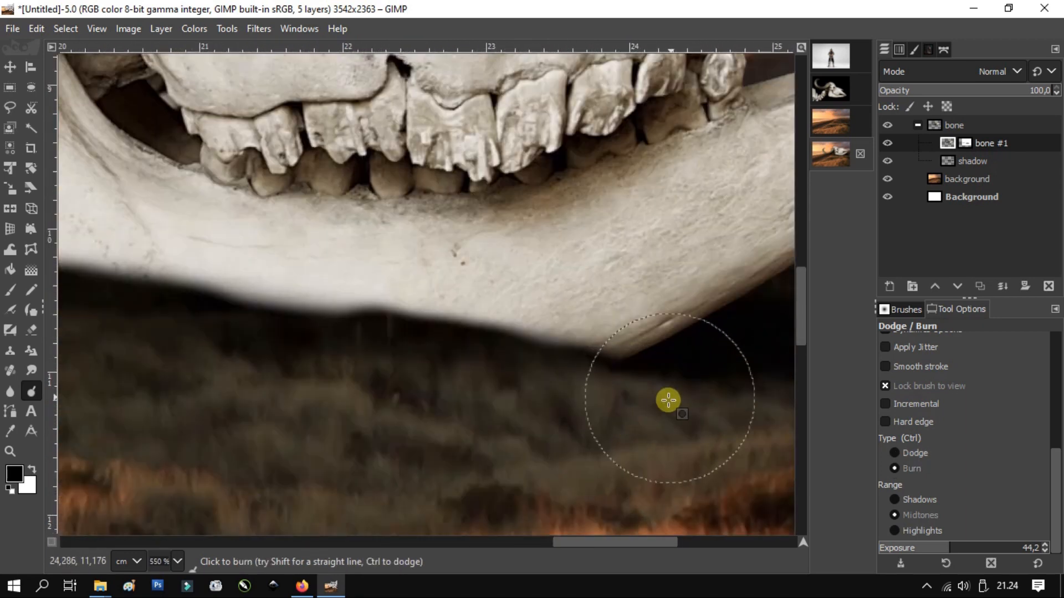
scroll(258, 329, "down", 3)
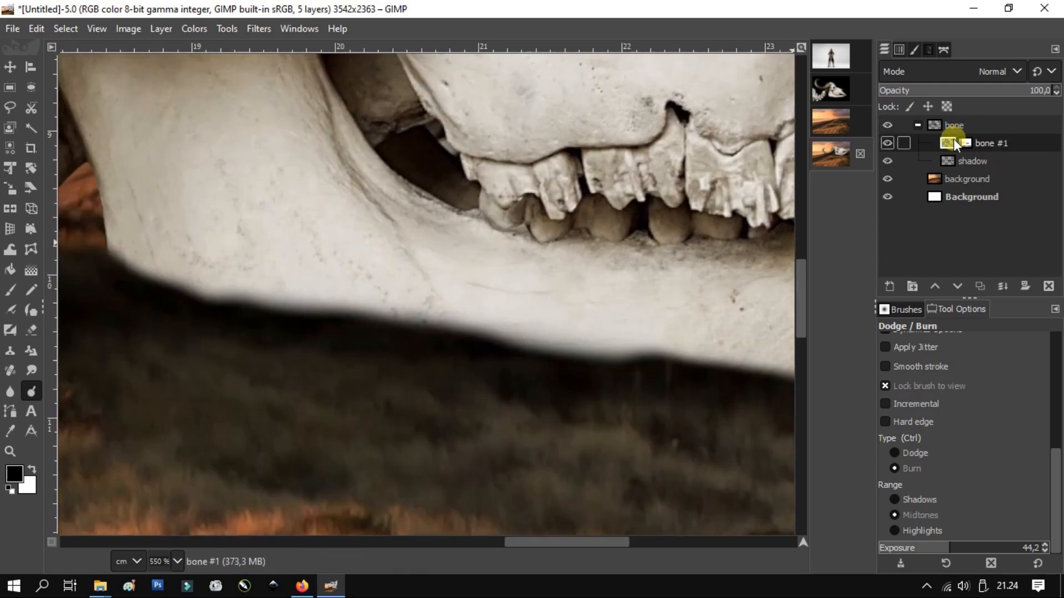
left_click(975, 162)
scroll(540, 311, "down", 6)
scroll(523, 309, "up", 5)
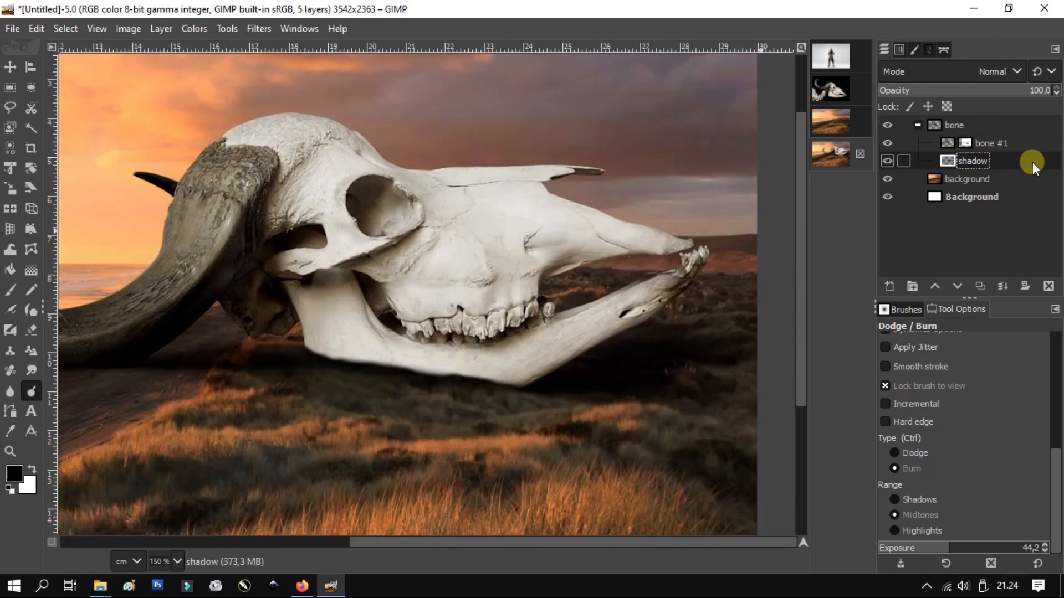
left_click(890, 288)
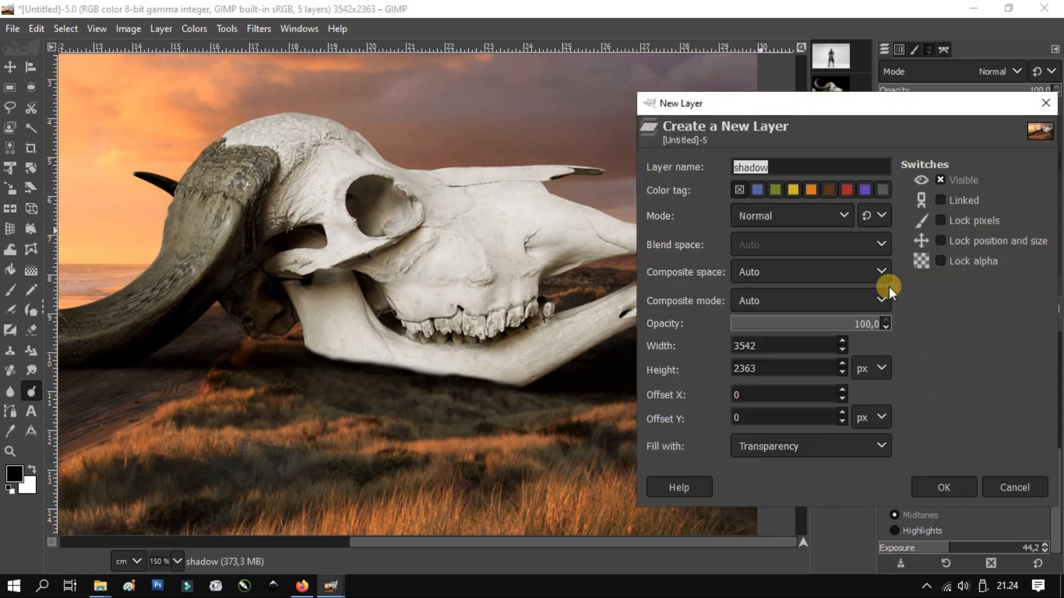
key("Return")
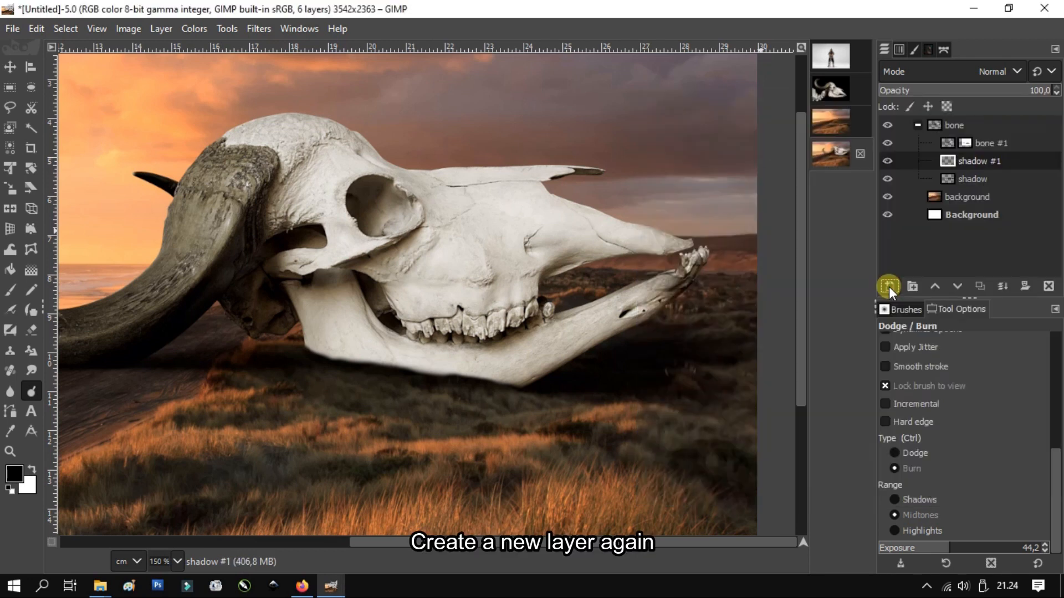
left_click(936, 289)
Step: Undo the first Airbrush stroke, load the "bone #1" layer's alpha as a selection, and reactivate the top shadow layer
left_click(10, 309)
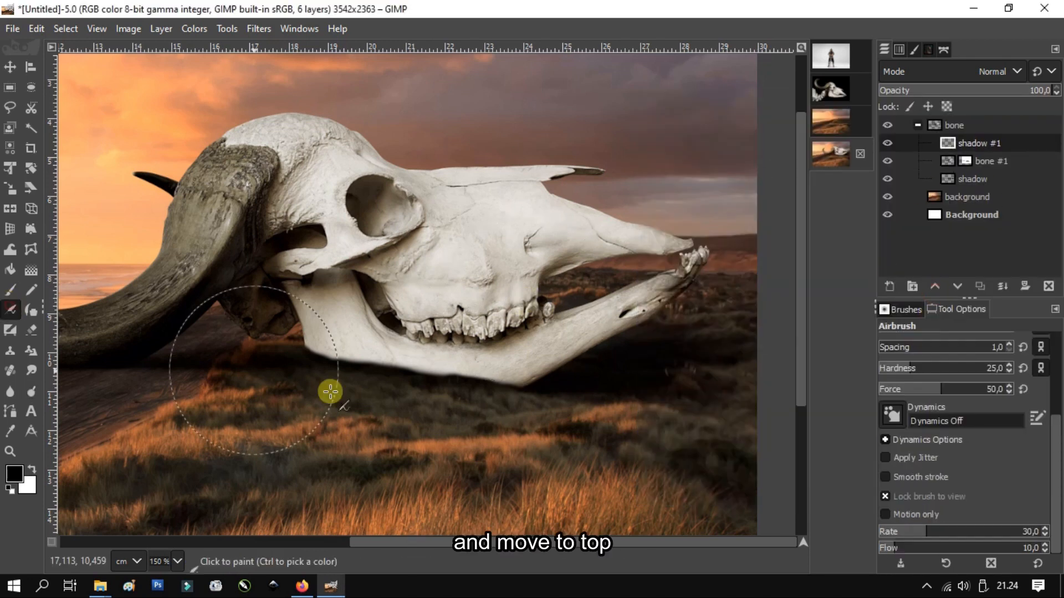
scroll(594, 378, "up", 3)
key("ctrl+z")
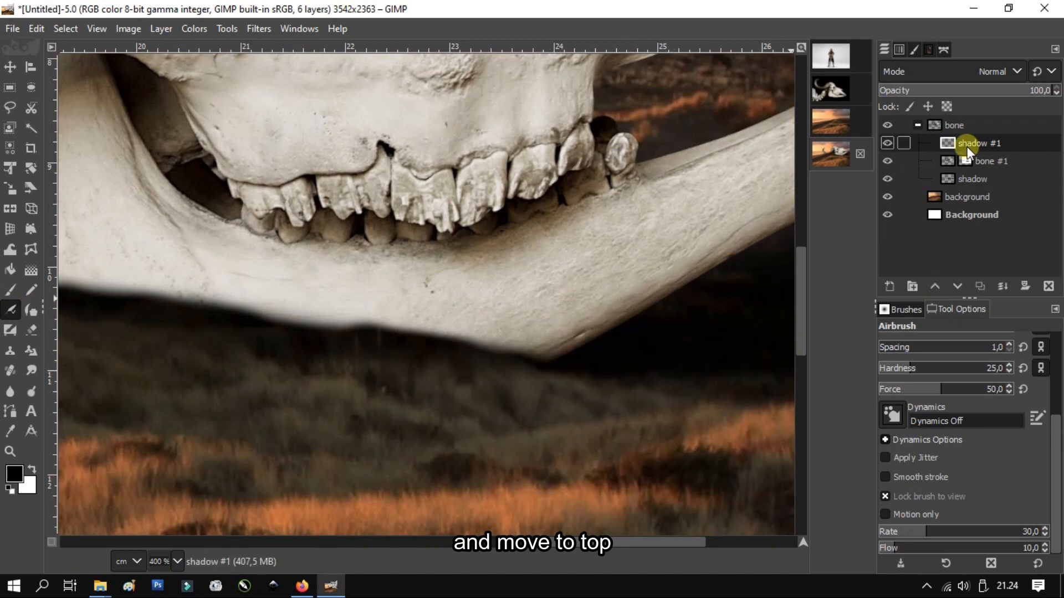
right_click(943, 161)
left_click(869, 511)
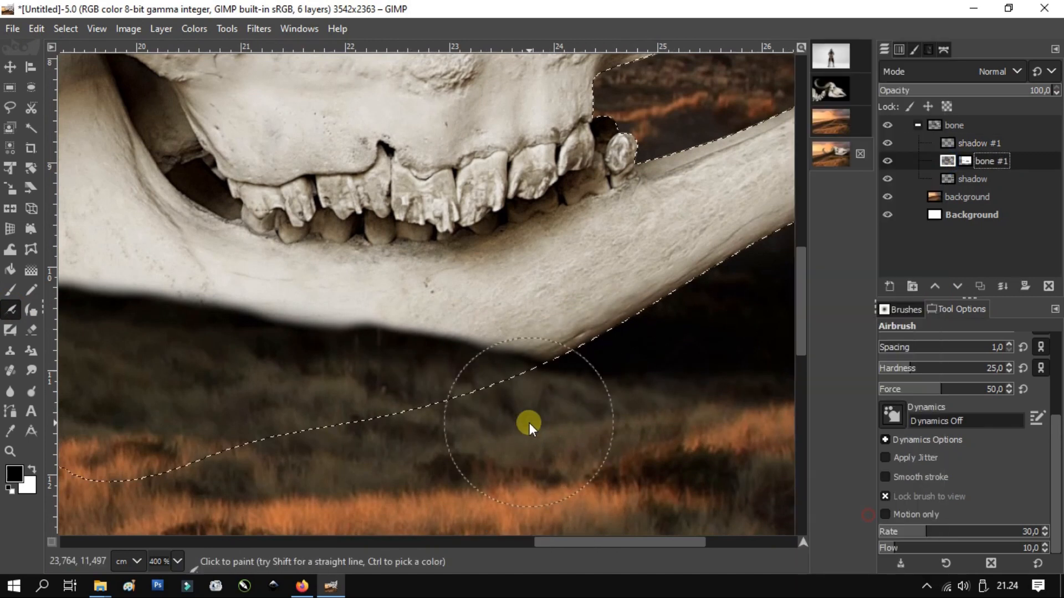
left_click(950, 142)
Step: Airbrush black shading on the rear of the jaw and the skull's recesses behind the horn base
scroll(642, 380, "down", 2)
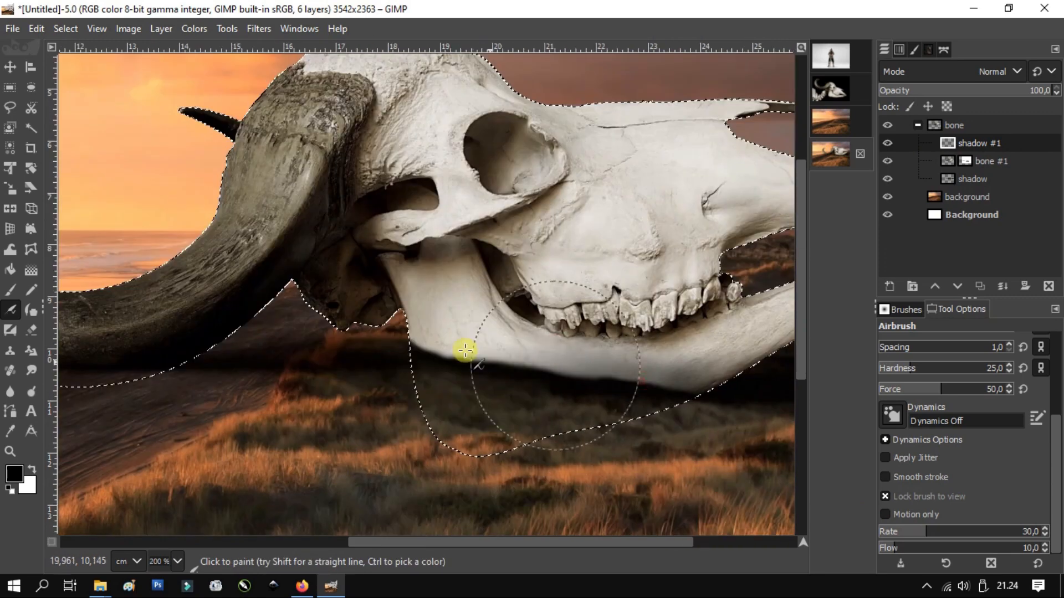
scroll(506, 382, "up", 1)
scroll(352, 463, "left", 10)
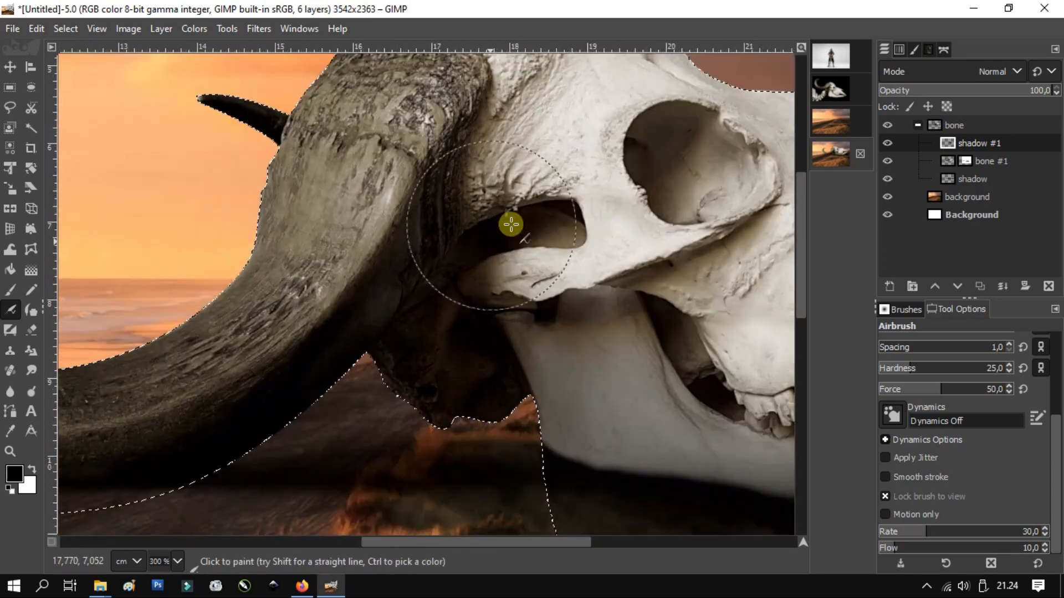
Step: Airbrush black shading along the horn's inner curve and inside the eye socket
scroll(396, 391, "down", 2)
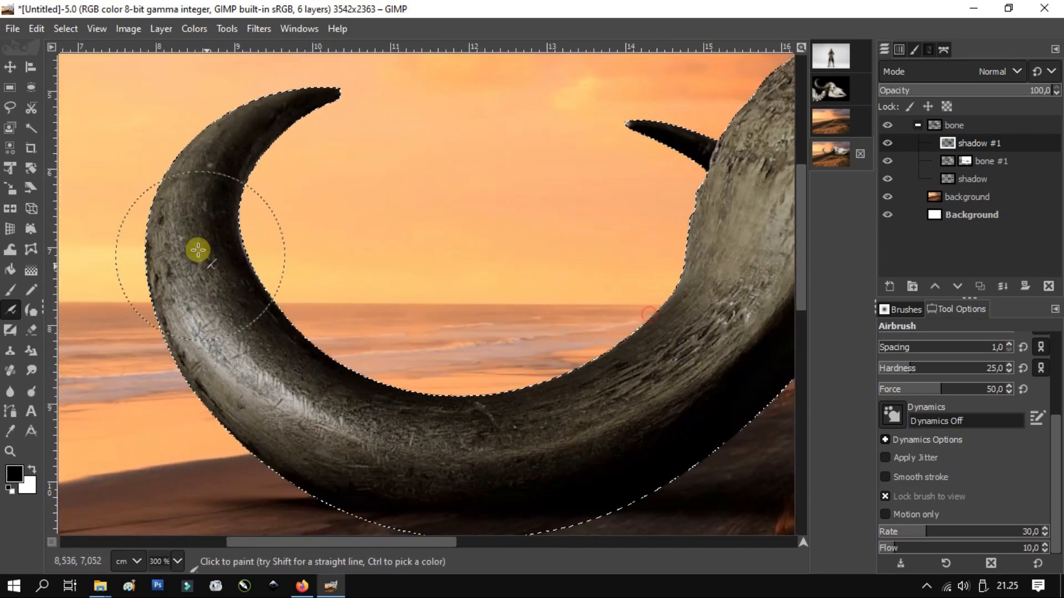
scroll(309, 302, "right", 5)
scroll(451, 352, "up", 3)
scroll(577, 410, "right", 4)
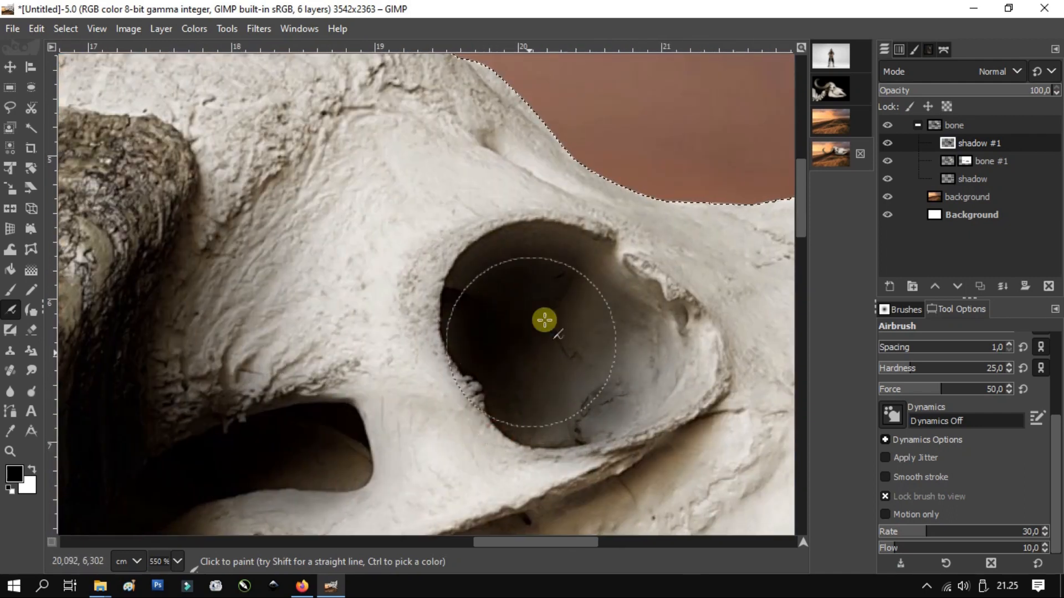
Step: Airbrush black shading along the jaw's lower edge beneath the teeth and clear the selection
scroll(570, 311, "down", 3)
scroll(406, 374, "down", 2)
scroll(649, 484, "right", 4)
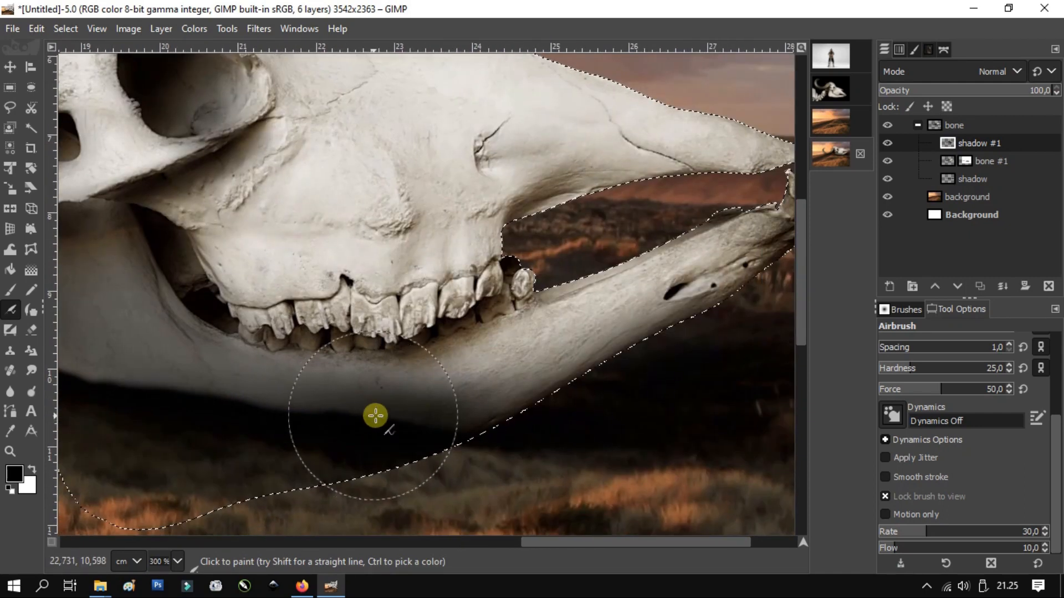
scroll(518, 392, "down", 4)
scroll(418, 362, "up", 1)
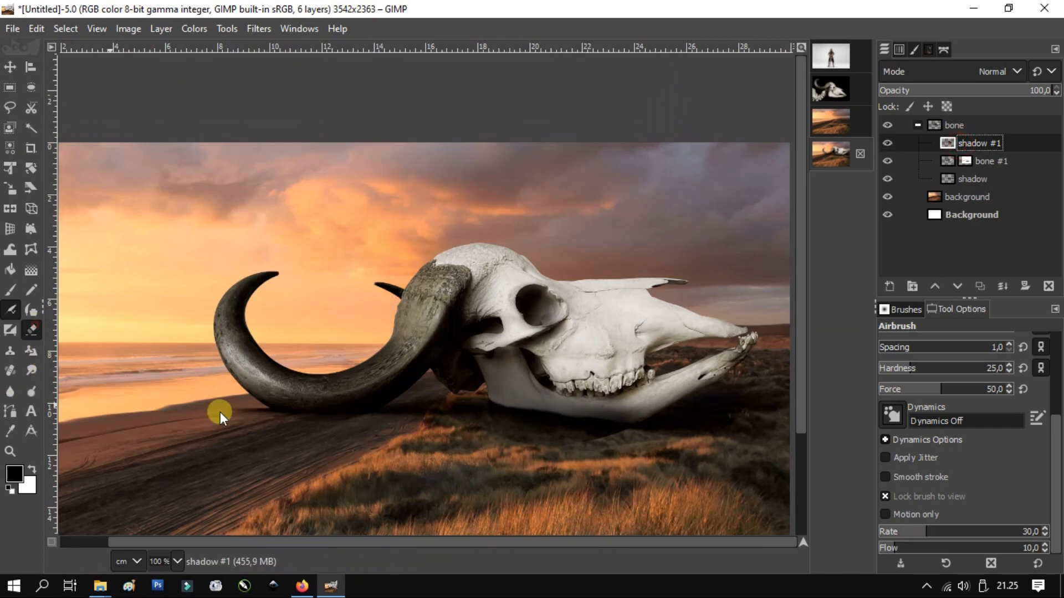
Step: Erase the excess shading that spills onto the grass below the jaw on the top shadow layer
left_click(33, 330)
scroll(608, 471, "up", 4)
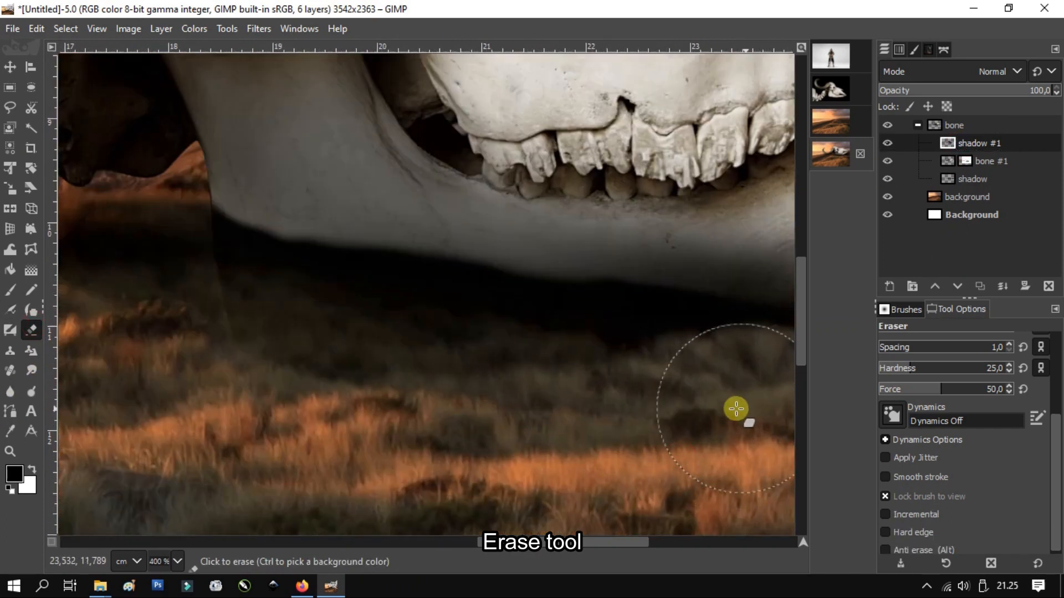
scroll(228, 343, "down", 2)
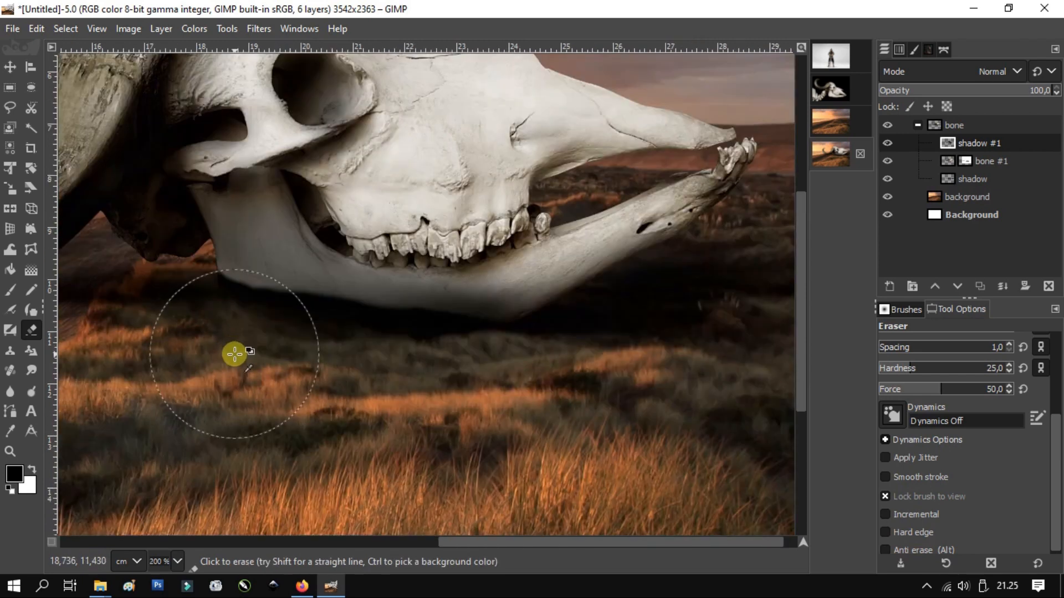
Step: Erase more of the shading spilling onto the grass below the jaw, lowering the eraser's force to 15
mouse_move(642, 424)
left_mouse_down()
mouse_move(452, 416)
mouse_move(218, 381)
mouse_move(454, 417)
mouse_move(554, 418)
mouse_move(366, 392)
left_mouse_up()
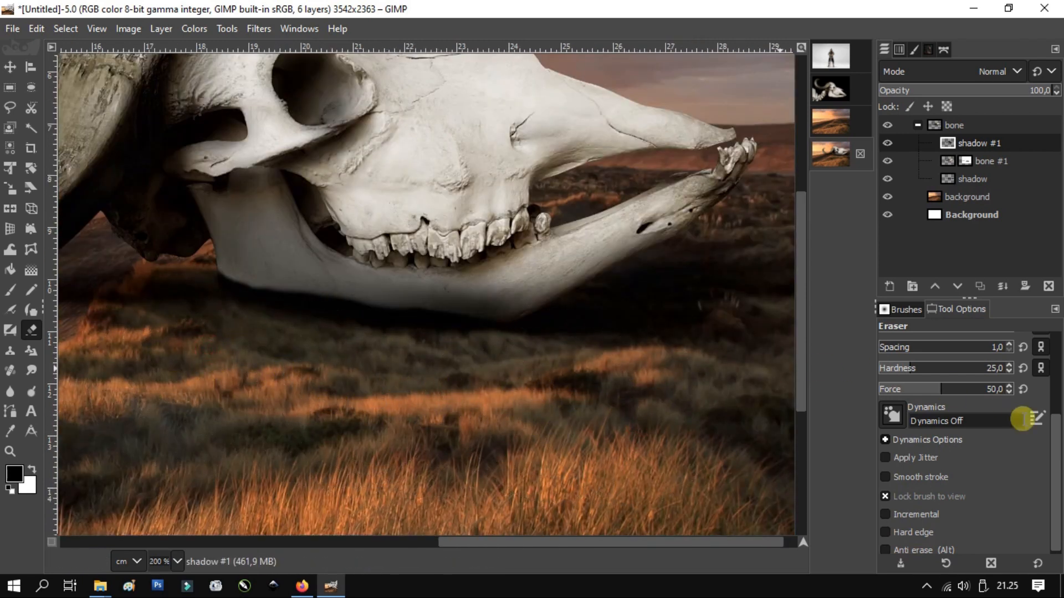
left_click(899, 386)
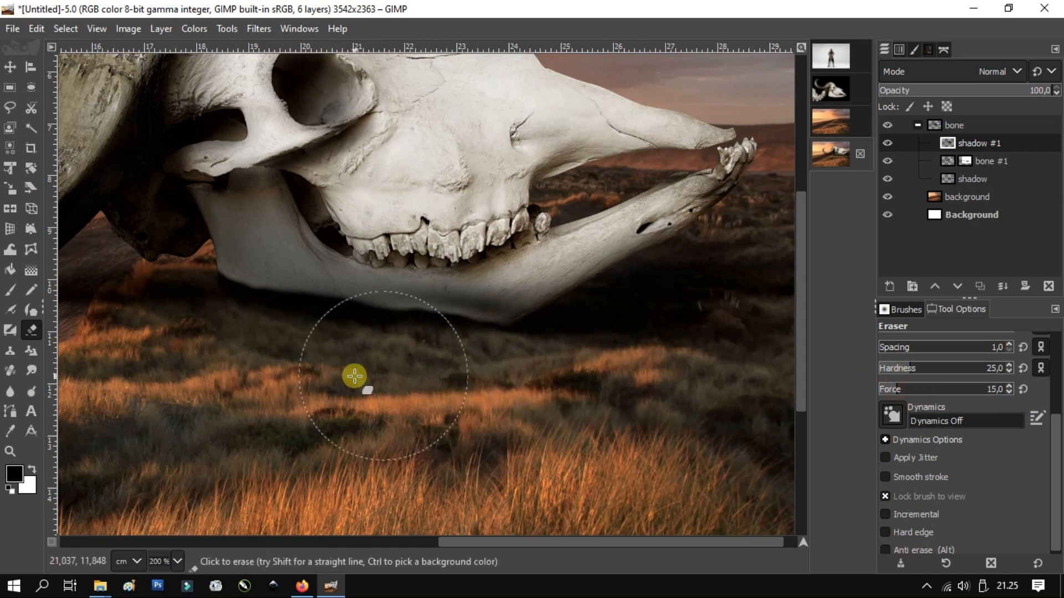
scroll(344, 390, "down", 2)
scroll(344, 390, "down", 1)
scroll(332, 381, "up", 3)
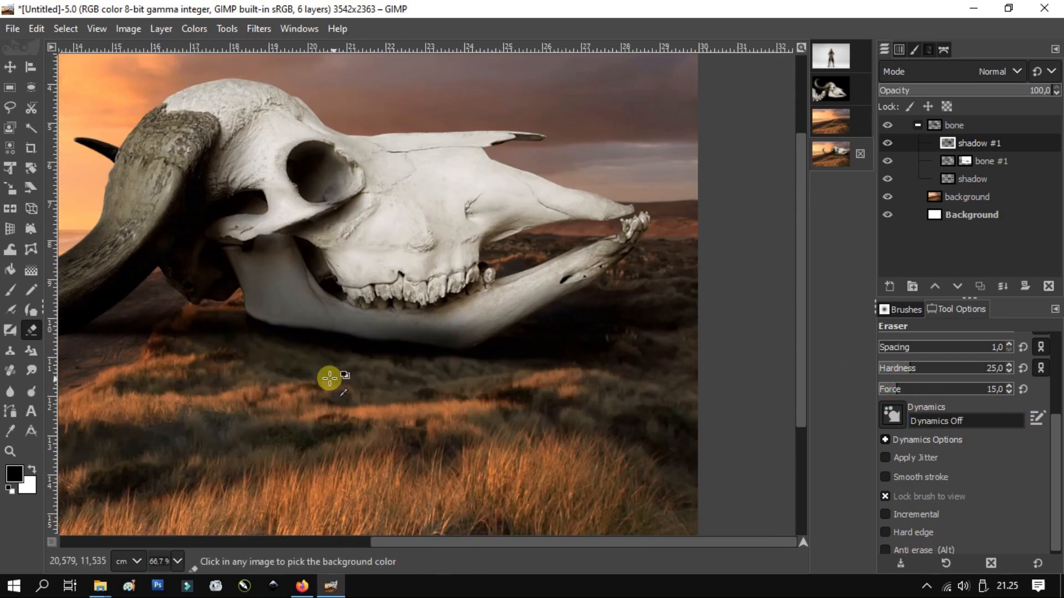
mouse_move(378, 391)
left_mouse_down()
mouse_move(268, 380)
mouse_move(446, 414)
left_mouse_up()
scroll(476, 408, "down", 3)
scroll(622, 370, "up", 2)
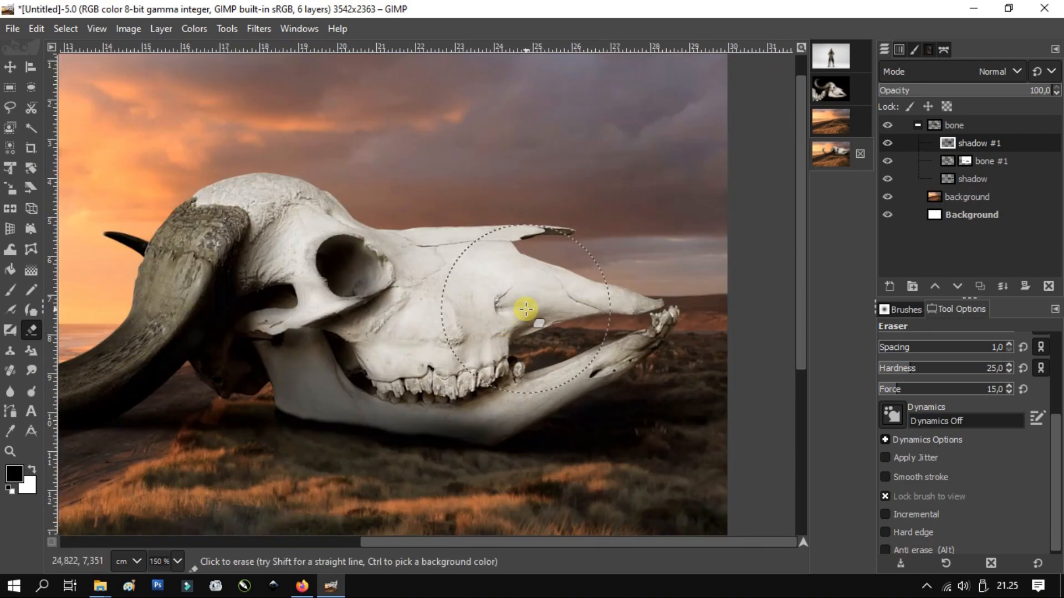
Step: Airbrush more black shading inside the eye socket on the top shadow layer
right_click(956, 148)
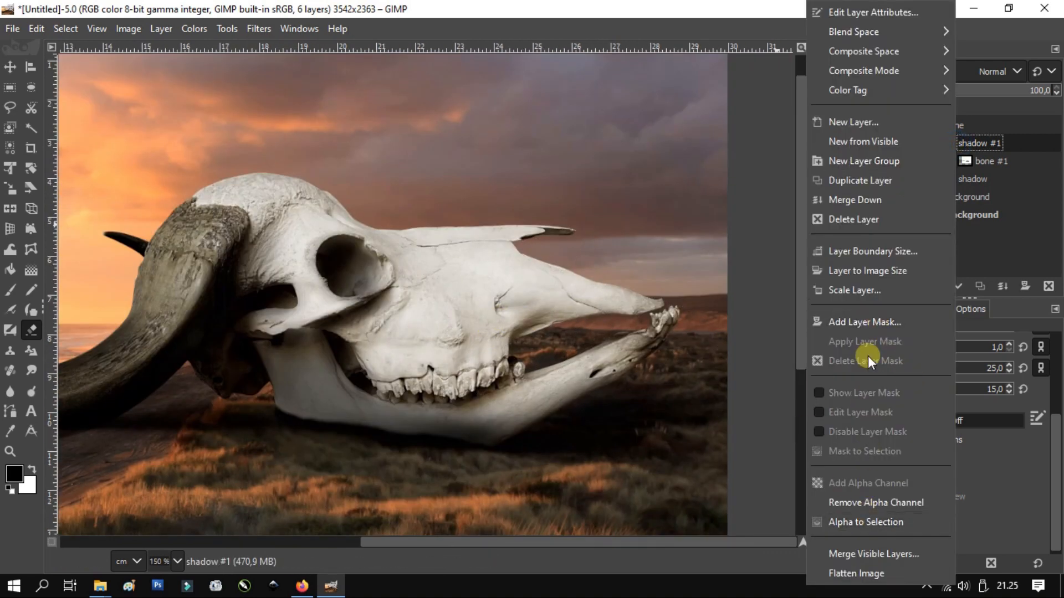
key("Escape")
scroll(515, 342, "up", 1)
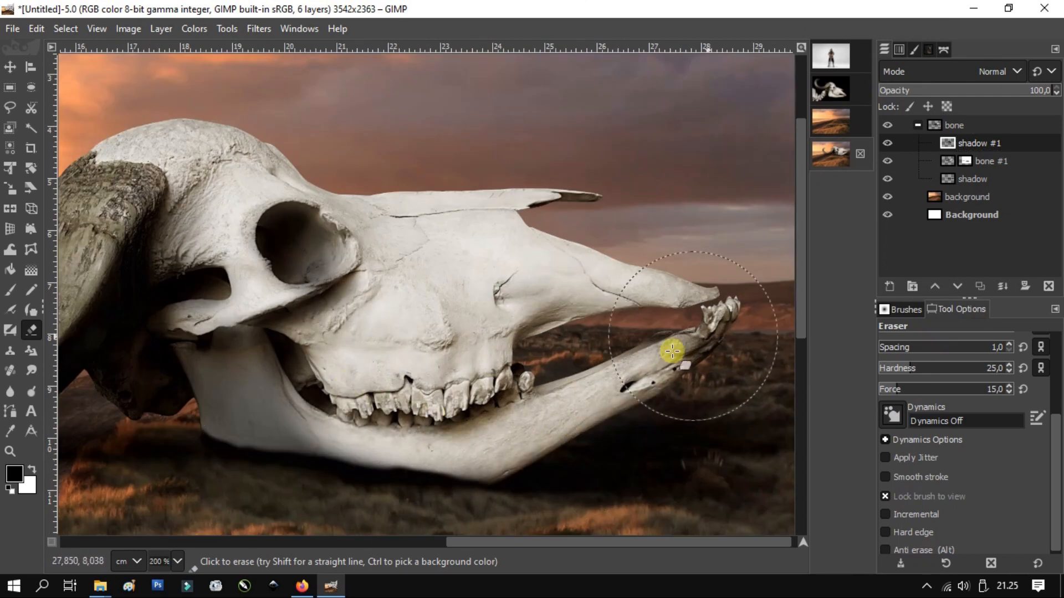
scroll(741, 315, "down", 1)
key("a")
scroll(261, 244, "up", 2)
scroll(261, 245, "up", 1)
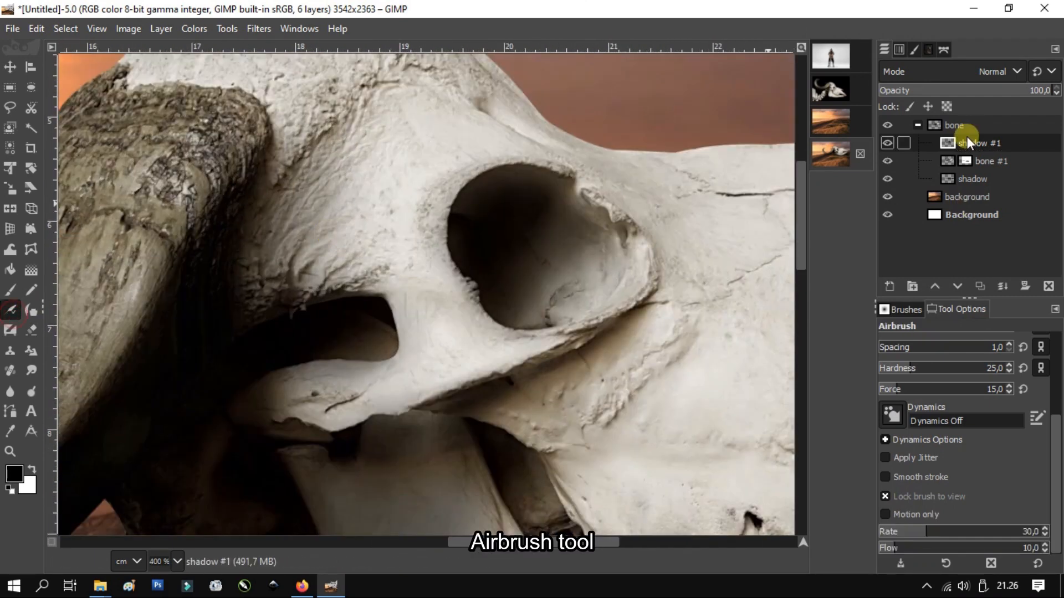
scroll(501, 280, "up", 2)
scroll(483, 129, "down", 2)
mouse_move(520, 136)
left_mouse_down()
mouse_move(496, 188)
mouse_move(540, 213)
left_mouse_up()
scroll(336, 272, "up", 1)
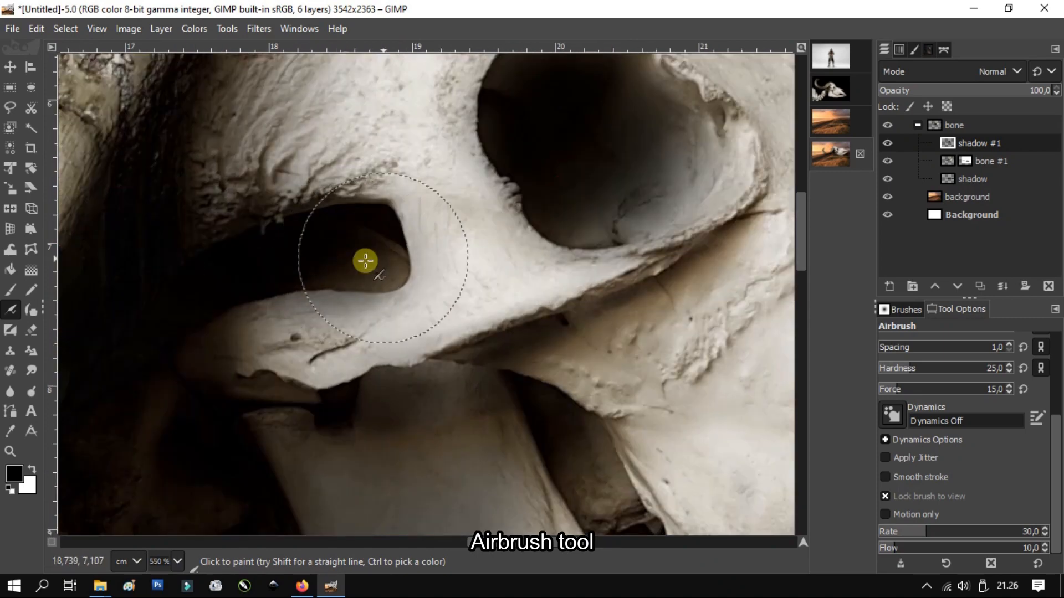
Step: Set the airbrush hardness to 59 and force to 38 and darken the underside of the nasal bone's tip
scroll(501, 355, "down", 2)
scroll(367, 323, "down", 5)
scroll(415, 403, "up", 5)
scroll(404, 439, "up", 2)
scroll(454, 306, "down", 2)
scroll(406, 321, "up", 2)
scroll(406, 321, "down", 3)
scroll(460, 187, "up", 8)
scroll(458, 302, "down", 3)
left_click(952, 367)
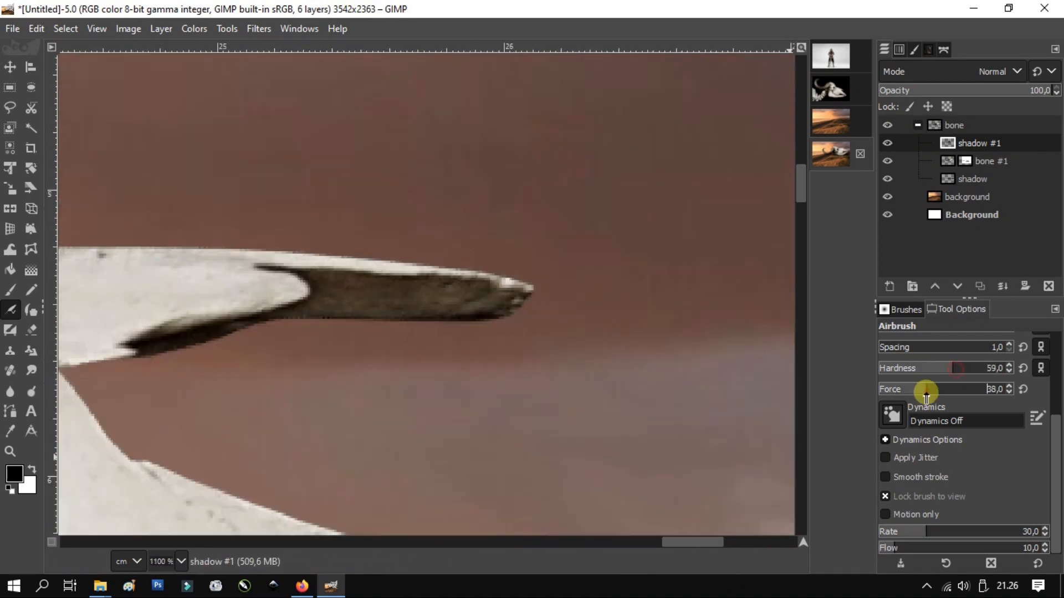
left_click(927, 389)
scroll(195, 291, "up", 2)
scroll(744, 315, "down", 8)
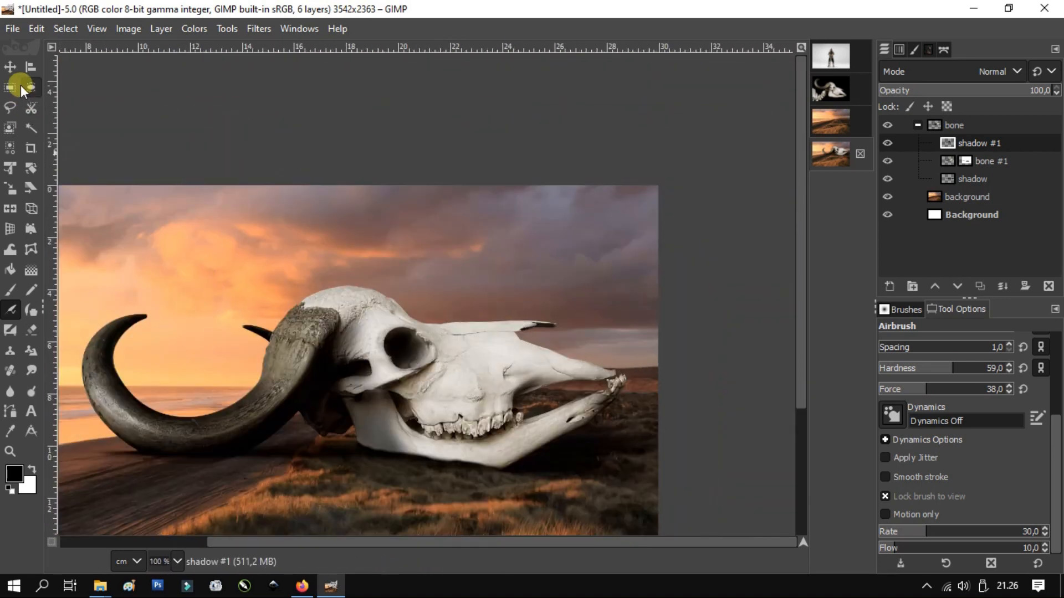
Step: Duplicate the bone #1 layer together with its mask
left_click(10, 67)
scroll(453, 227, "down", 1)
left_click(948, 159)
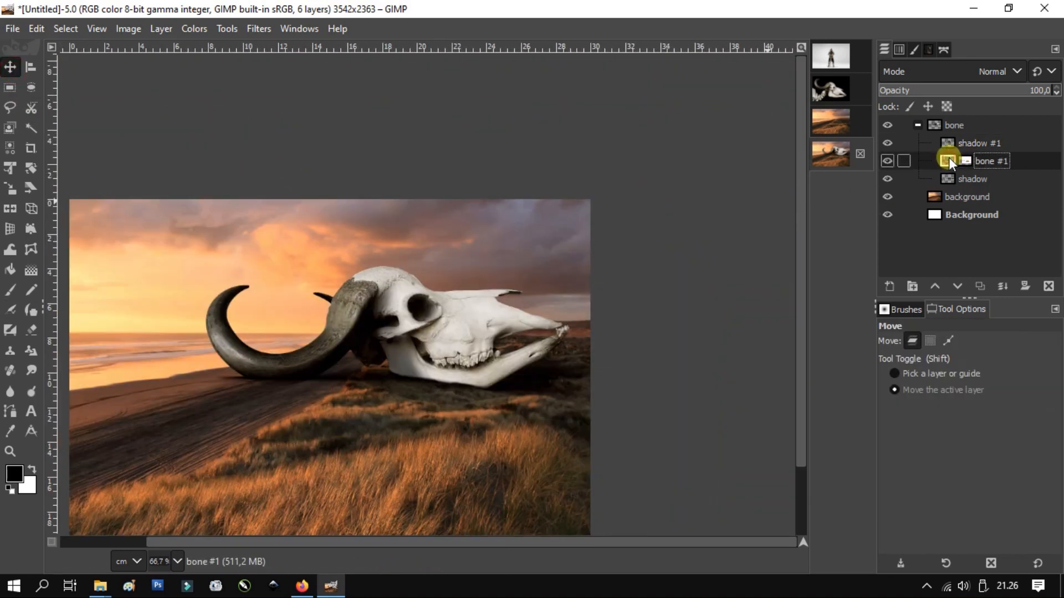
right_click(949, 157)
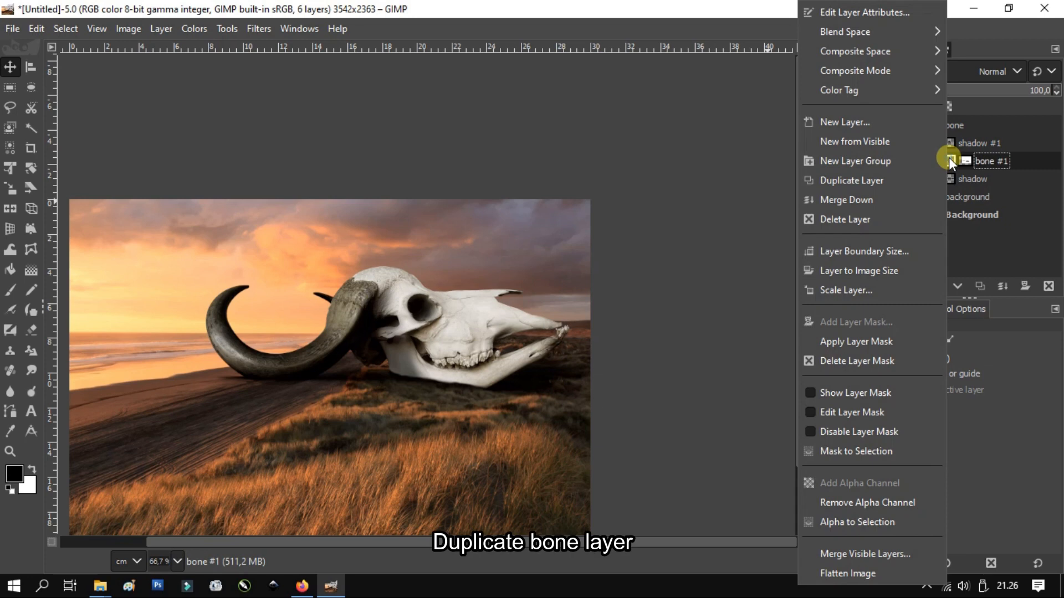
left_click(887, 179)
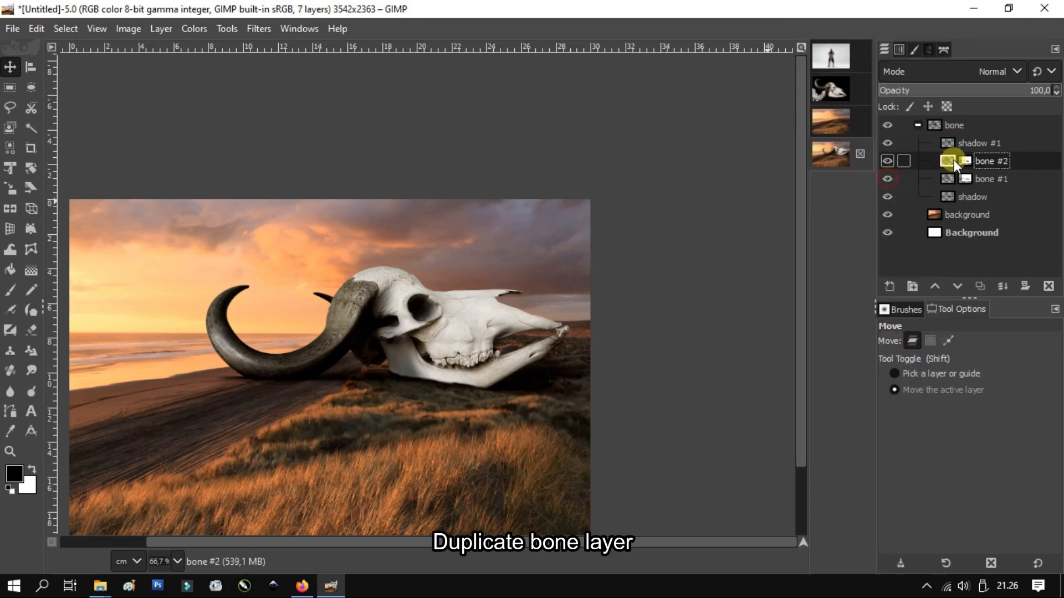
left_click(194, 29)
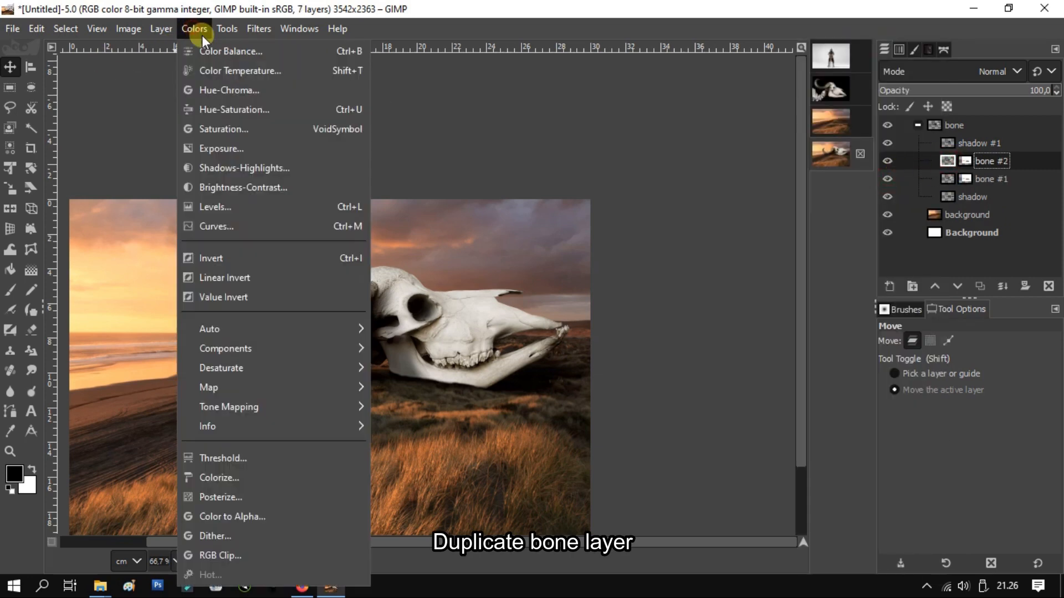
left_click(271, 147)
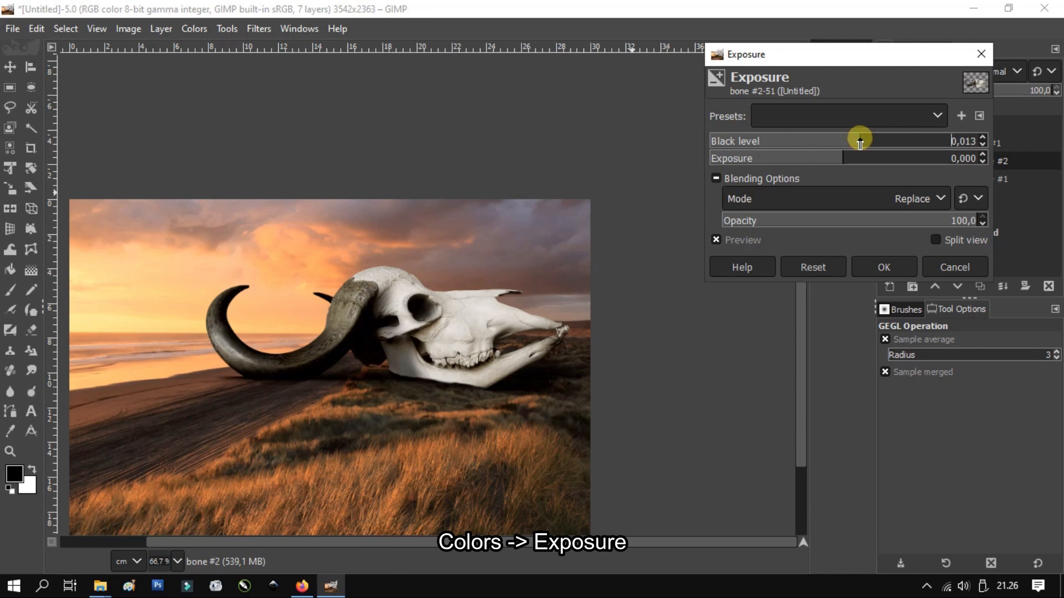
left_click(814, 265)
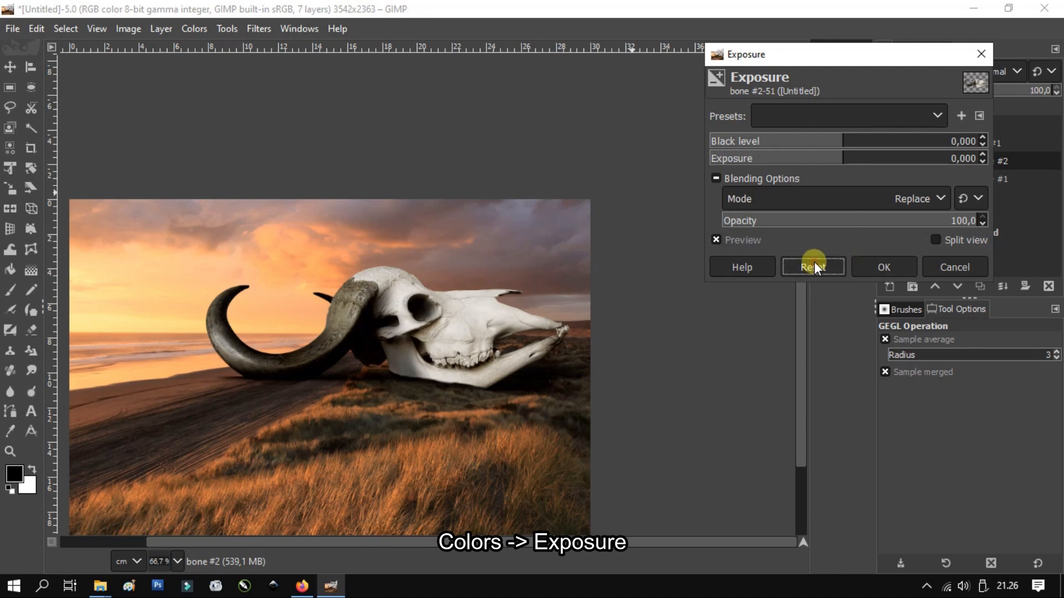
left_click(853, 158)
left_click_drag(852, 158, 859, 156)
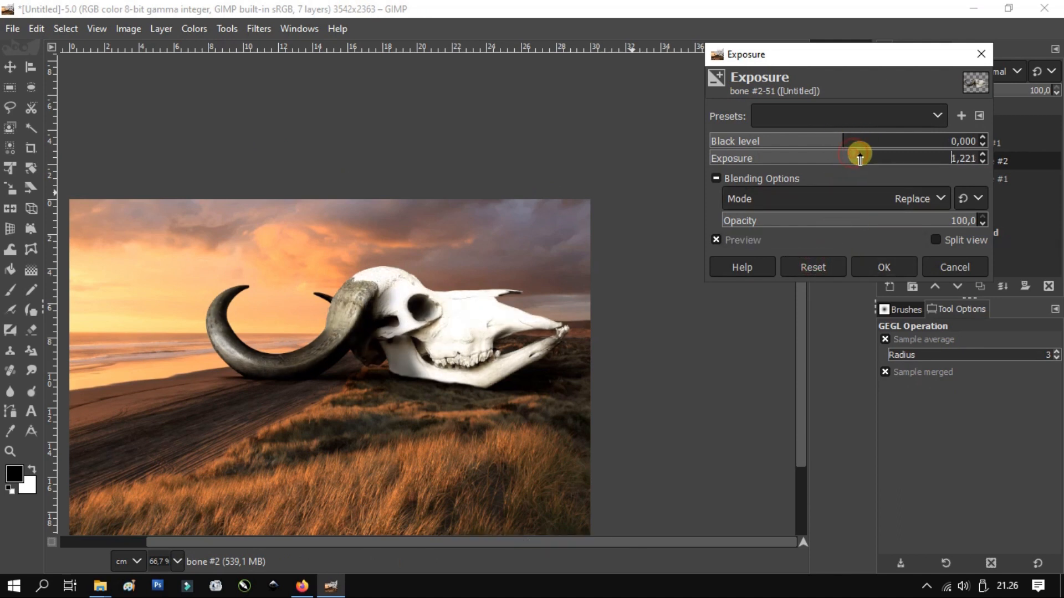
left_click(954, 265)
Step: Darken the bone #2 layer by applying an Exposure adjustment of -2.384
left_click(194, 28)
left_click(225, 145)
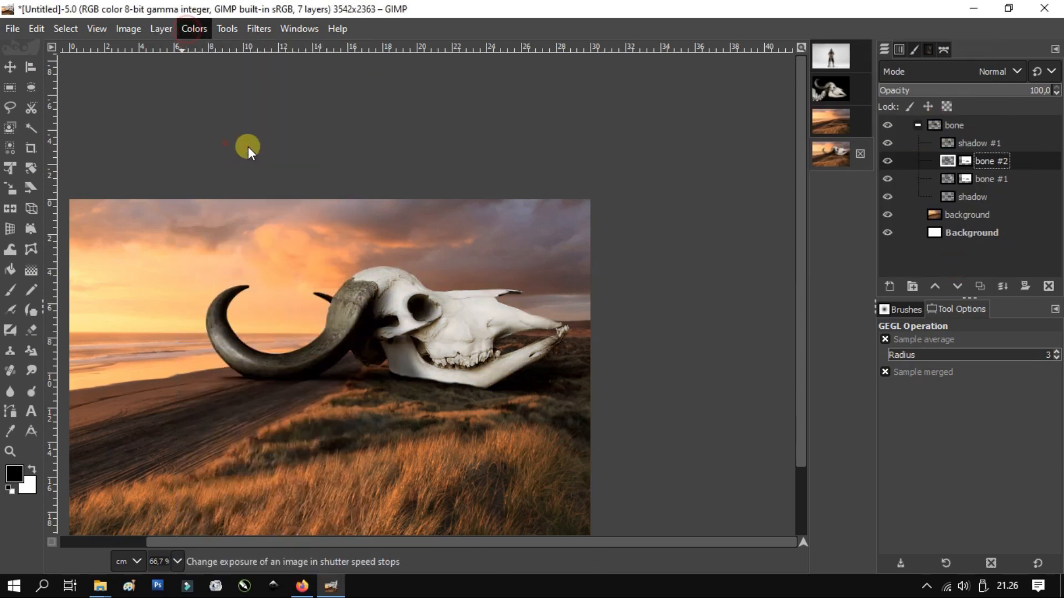
left_click(809, 159)
left_click_drag(817, 159, 813, 160)
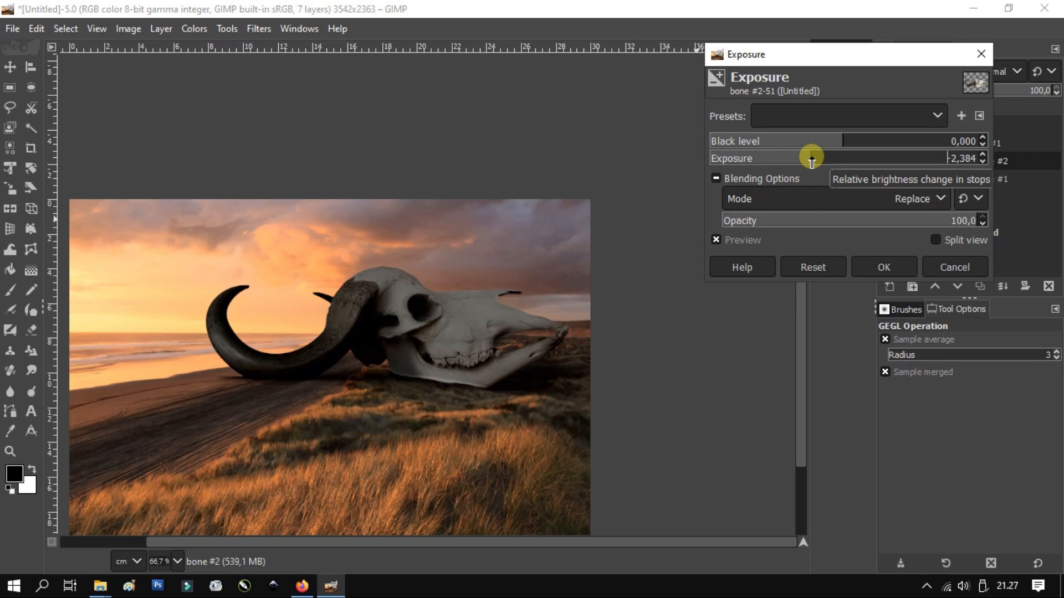
left_click(883, 267)
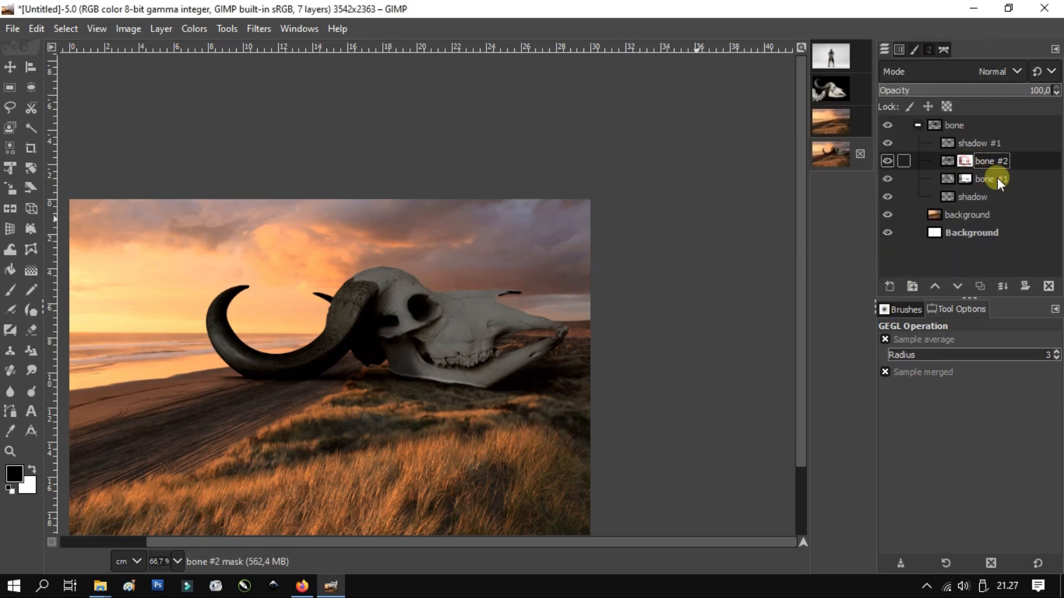
Step: Airbrush black on the bone #2 mask over the skull's crown to reveal the brighter bone beneath
left_click(10, 310)
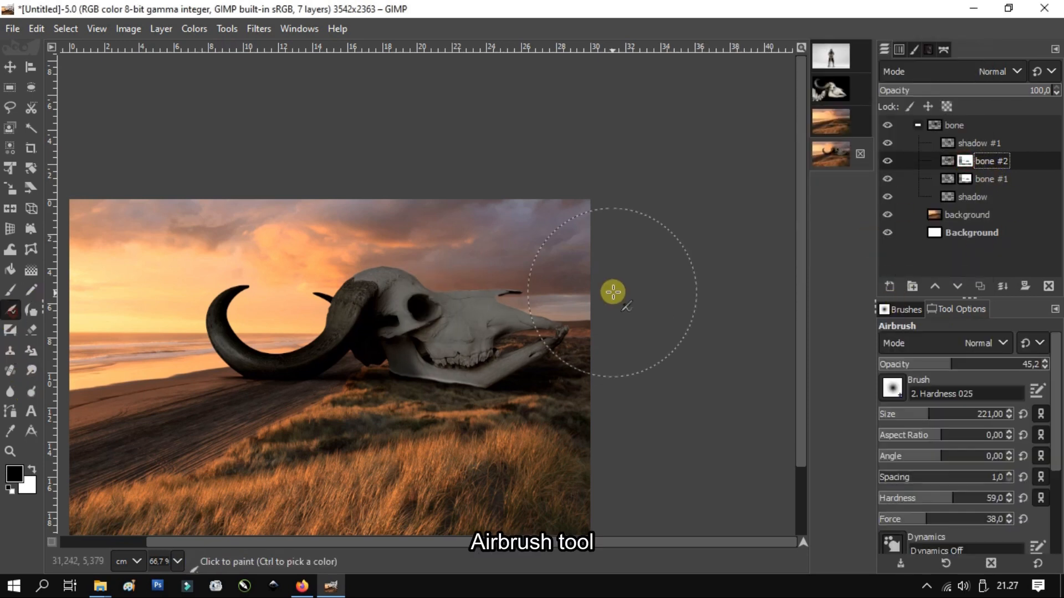
scroll(547, 268, "up", 2)
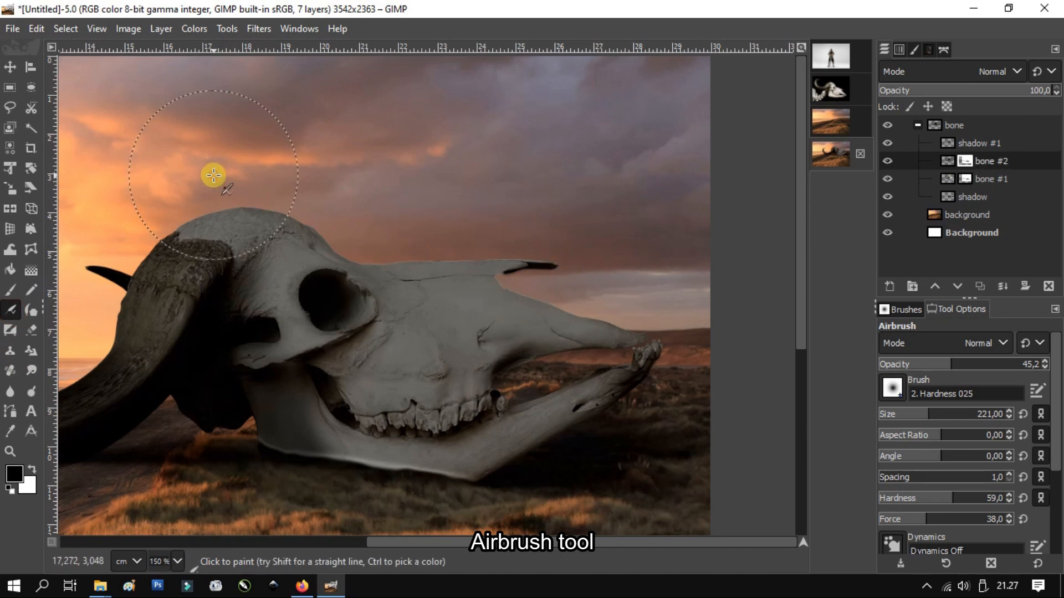
left_click_drag(214, 175, 361, 202)
scroll(360, 203, "up", 3)
left_click_drag(266, 299, 489, 254)
scroll(486, 216, "down", 3)
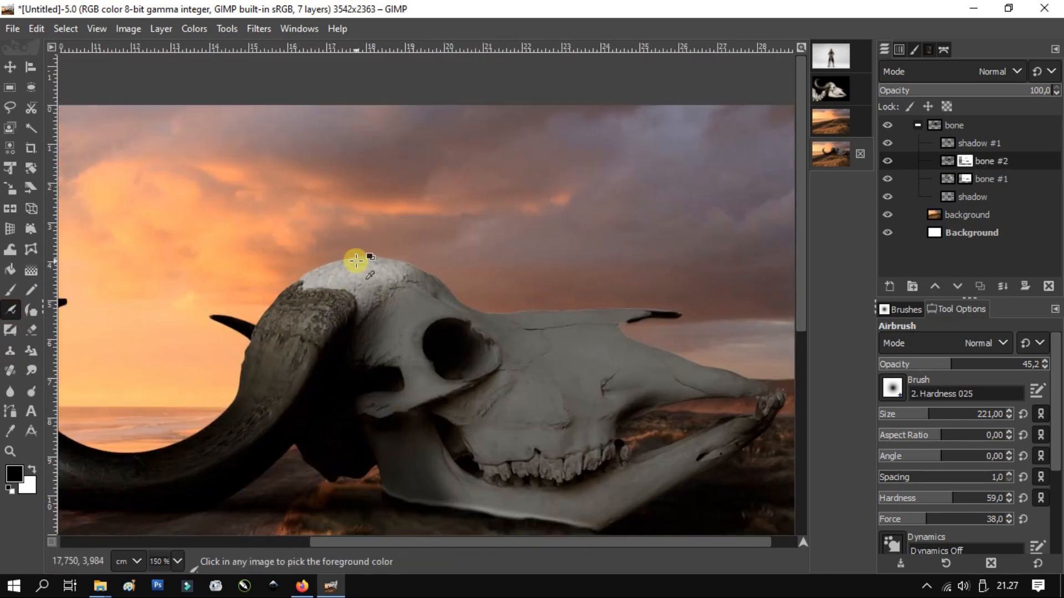
Step: Airbrush black on the bone #2 mask along the large horn and its base to reveal the brighter horn
scroll(359, 264, "up", 2)
scroll(316, 294, "down", 1)
mouse_move(599, 172)
left_mouse_down()
mouse_move(327, 323)
mouse_move(437, 351)
left_mouse_up()
mouse_move(244, 386)
left_mouse_down()
mouse_move(304, 164)
mouse_move(338, 161)
left_mouse_up()
scroll(221, 224, "up", 2)
mouse_move(397, 107)
left_mouse_down()
mouse_move(268, 435)
mouse_move(256, 257)
left_mouse_up()
left_click_drag(471, 388, 316, 233)
scroll(314, 294, "down", 5)
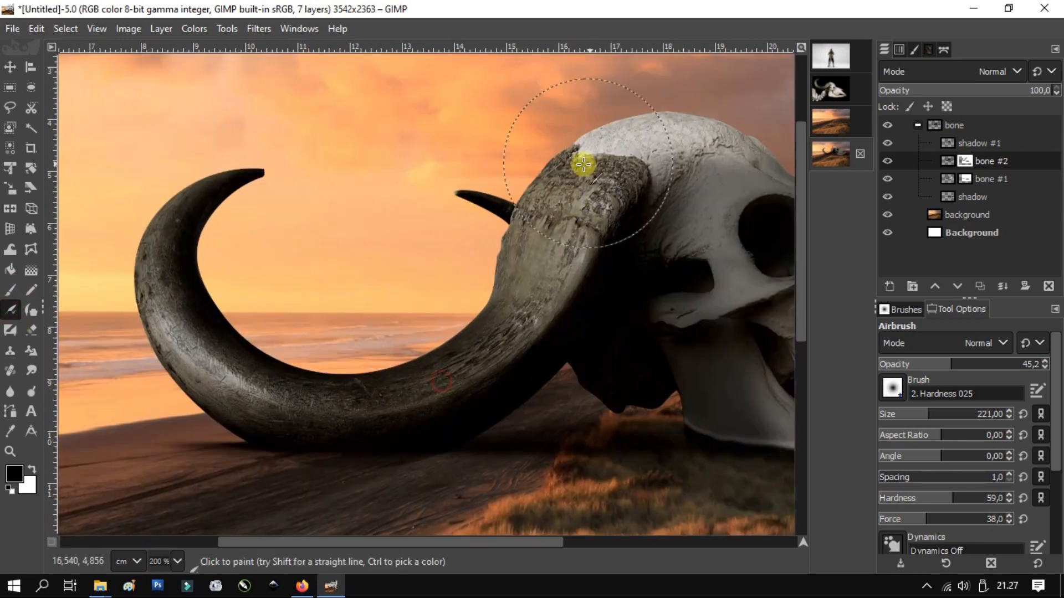
Step: Paint black on the bone #1 mask to hide the pale fringe along the jaw's lower edge
scroll(541, 155, "up", 3)
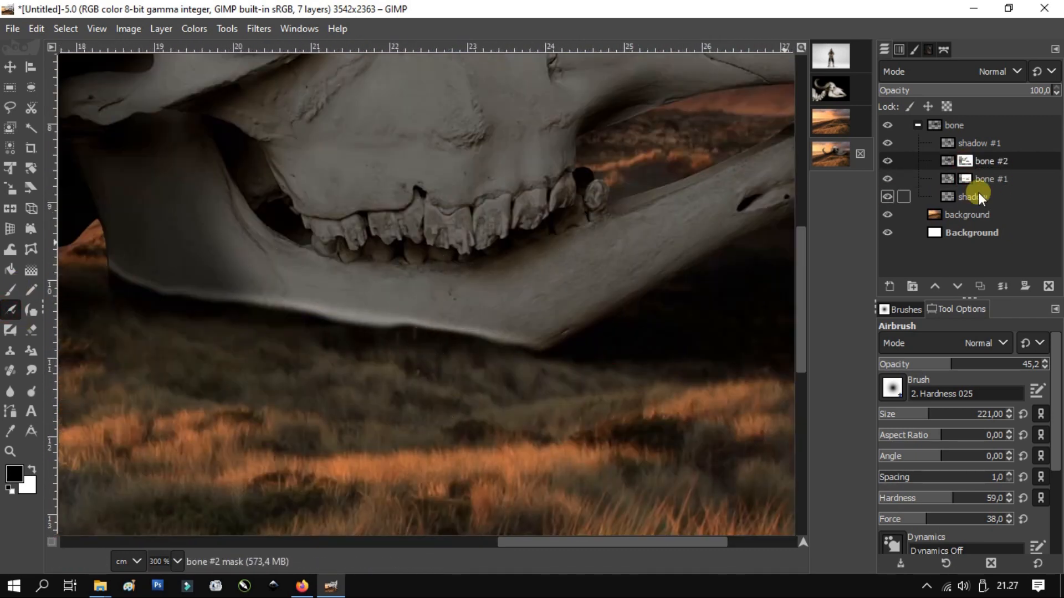
left_click(976, 182)
left_click(10, 290)
scroll(257, 283, "up", 3)
scroll(257, 282, "down", 7)
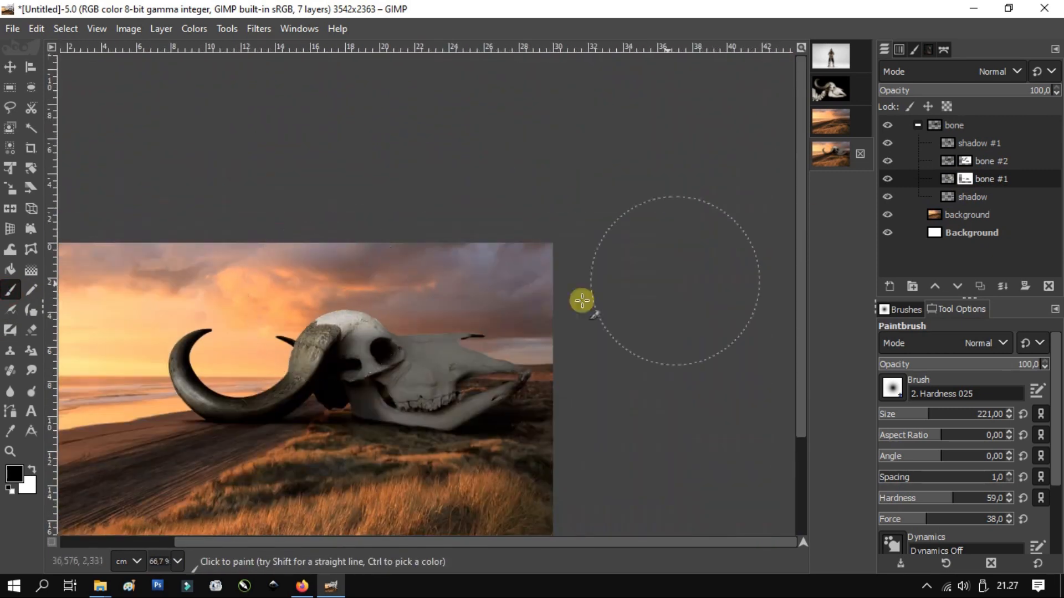
Step: Airbrush black on the bone #2 mask along the top of the snout to brighten its upper edge
left_click(967, 160)
key("a")
scroll(385, 266, "up", 4)
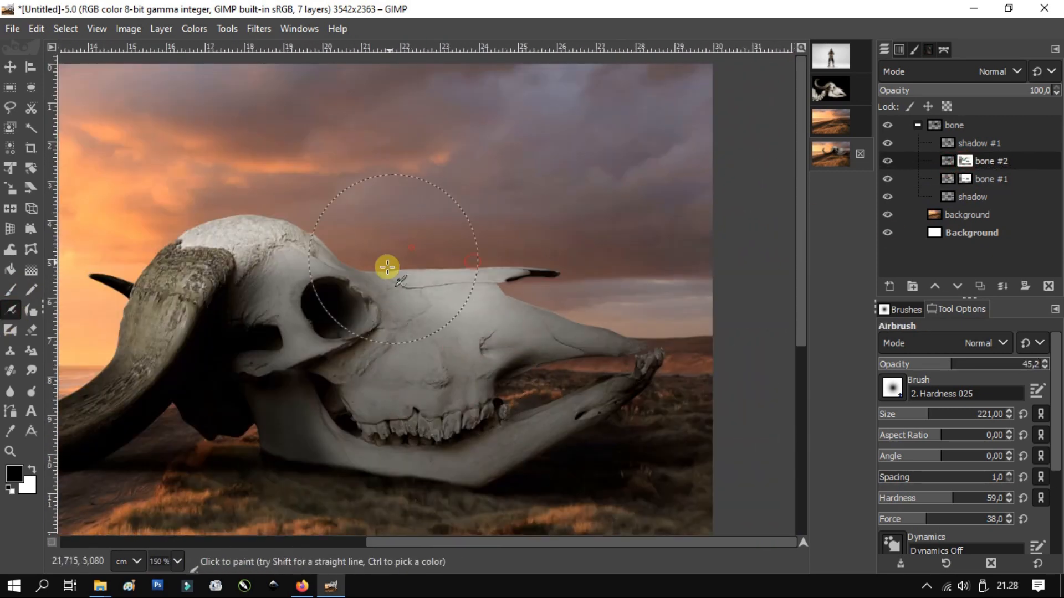
scroll(301, 349, "down", 3)
Step: Set Dodge/Burn to dodge highlights and brighten the large horn on the bone #1 layer
left_click(950, 176)
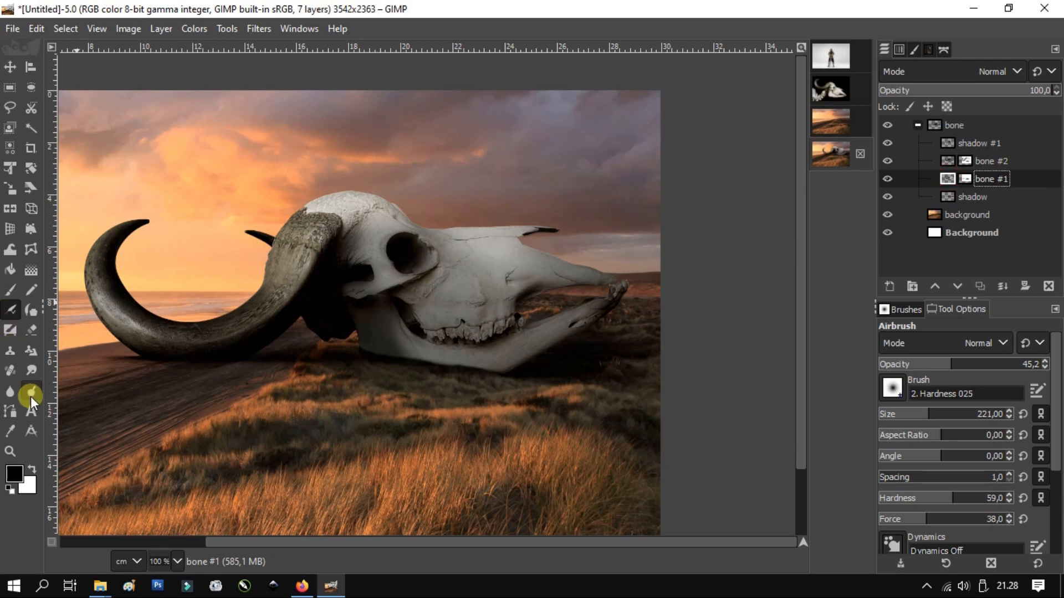
left_click(31, 393)
left_click_drag(1058, 365, 1055, 543)
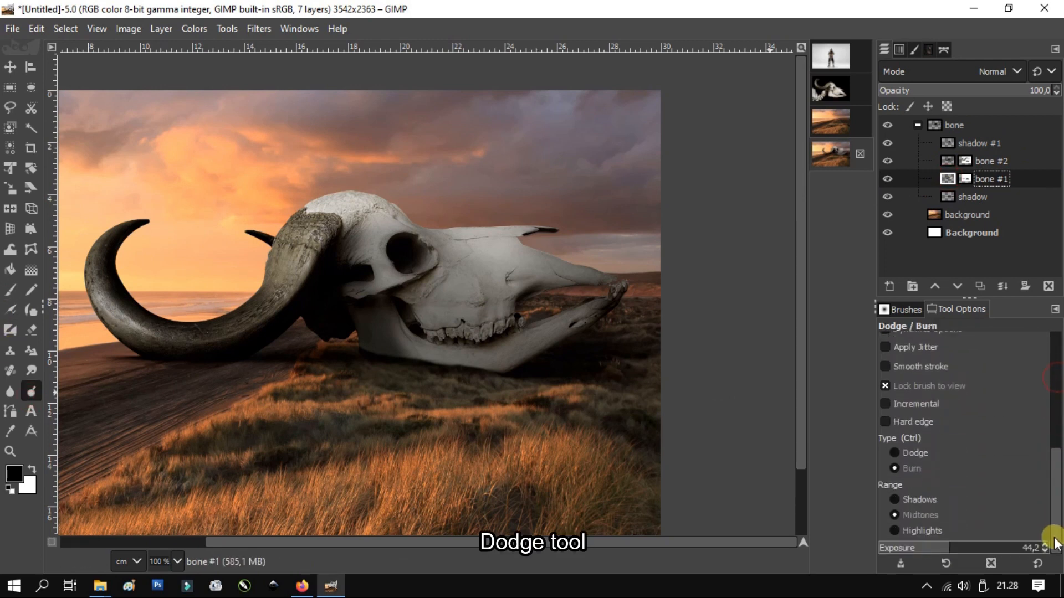
left_click(931, 529)
scroll(384, 230, "up", 3)
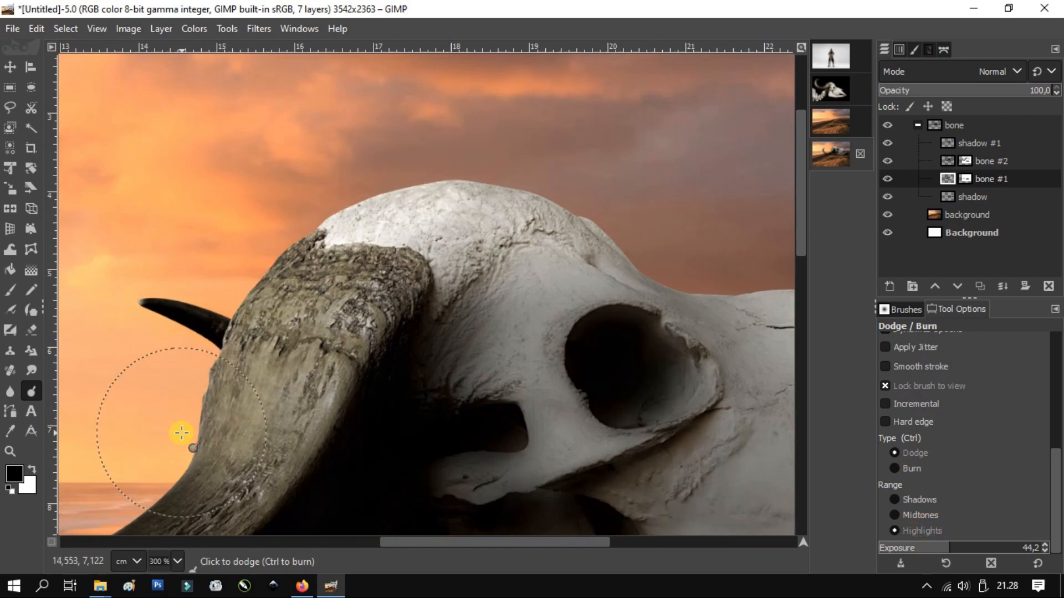
scroll(482, 169, "left", 10)
left_click_drag(399, 393, 523, 200)
Step: Dodge the highlights along the skull's crown and upper snout on the bone #1 layer
scroll(546, 309, "down", 2)
scroll(545, 309, "right", 4)
scroll(280, 444, "up", 2)
left_click_drag(310, 413, 677, 366)
scroll(422, 443, "down", 2)
scroll(499, 360, "right", 5)
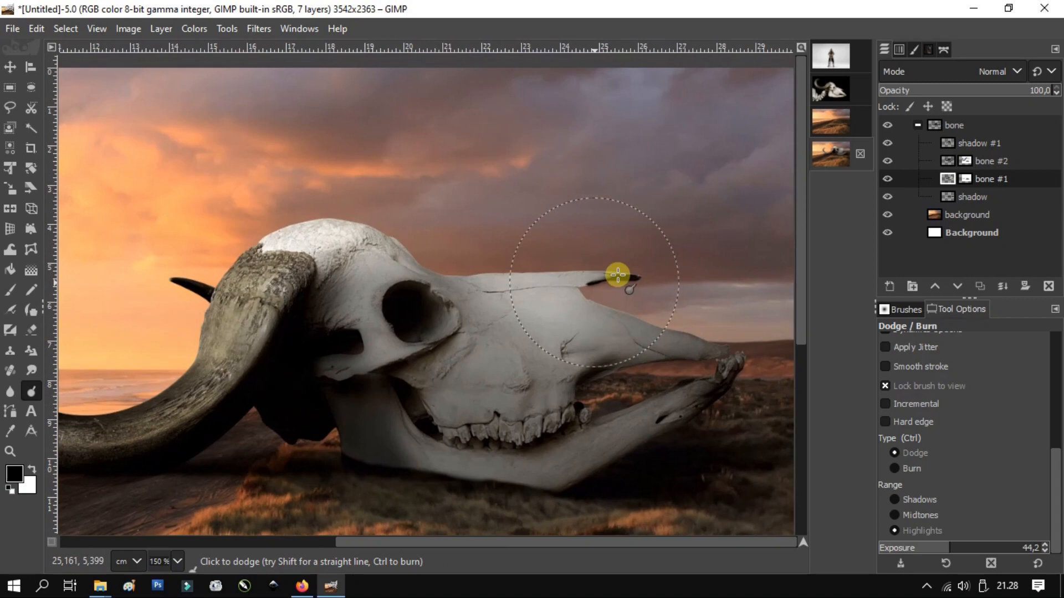
scroll(185, 202, "left", 4)
scroll(527, 288, "down", 3)
scroll(184, 245, "down", 3)
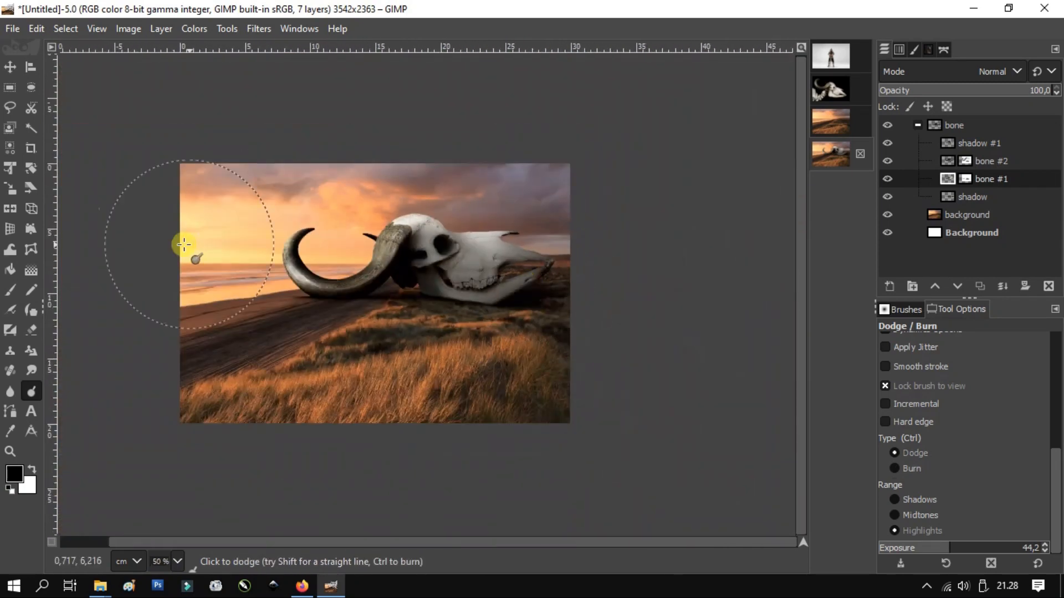
Step: Create a new transparent layer named mist and place it above the collapsed bone group
left_click(9, 71)
scroll(410, 288, "up", 1)
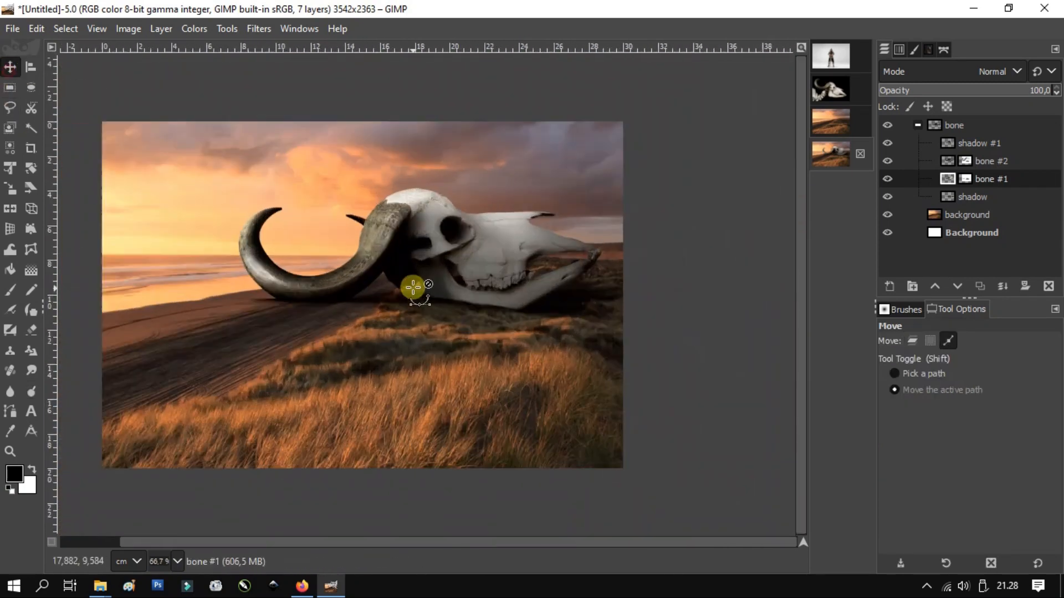
left_click(918, 125)
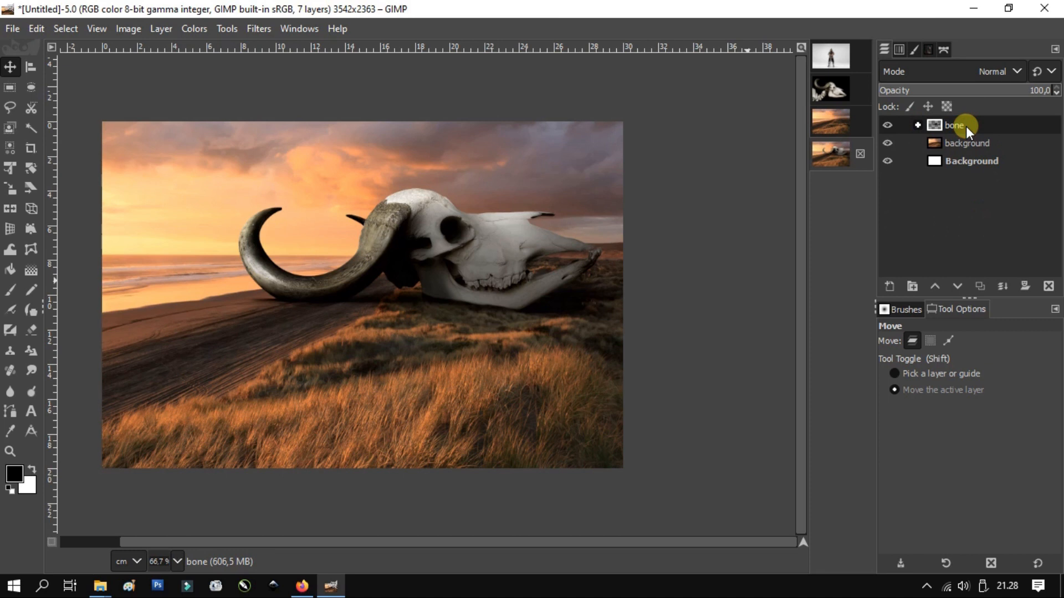
left_click(991, 145)
left_click(885, 281)
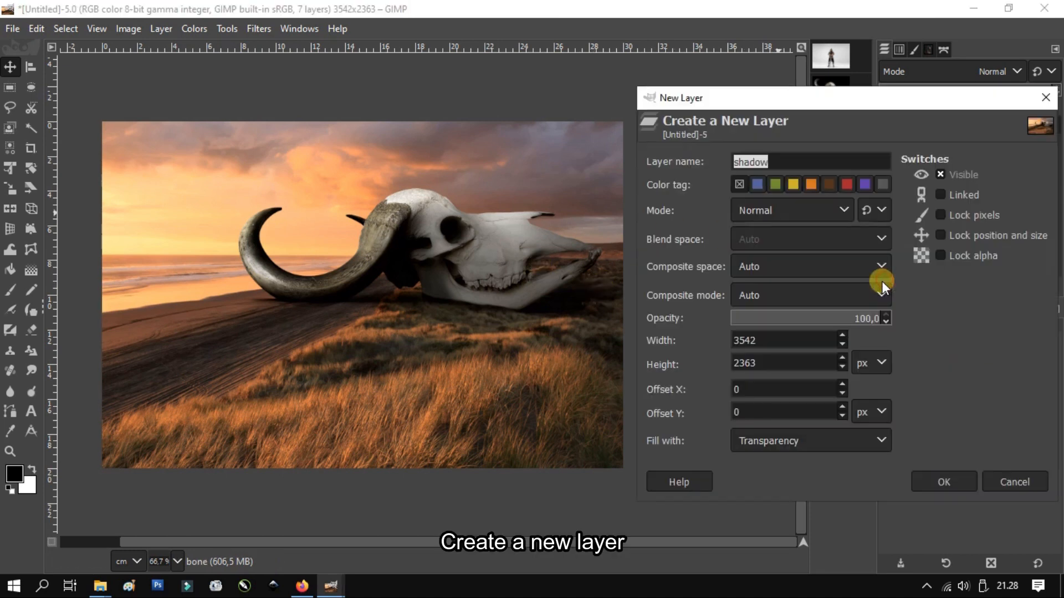
type("mist")
key("Return")
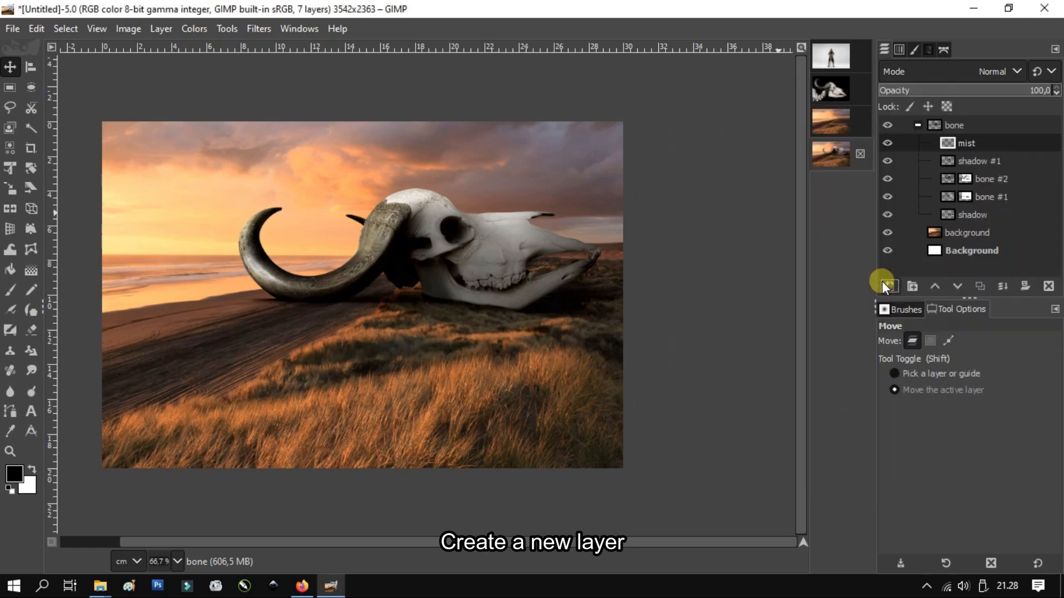
left_click_drag(986, 143, 936, 131)
left_click(918, 143)
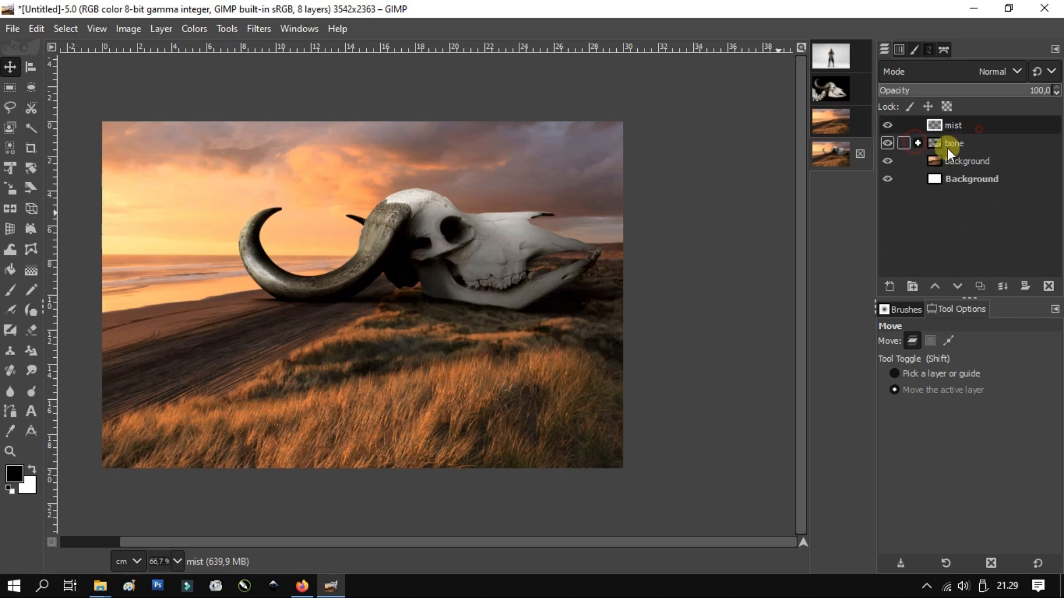
Step: Set up the Airbrush with a fog brush at size 285 and white as the foreground color
left_click(10, 309)
left_click(892, 393)
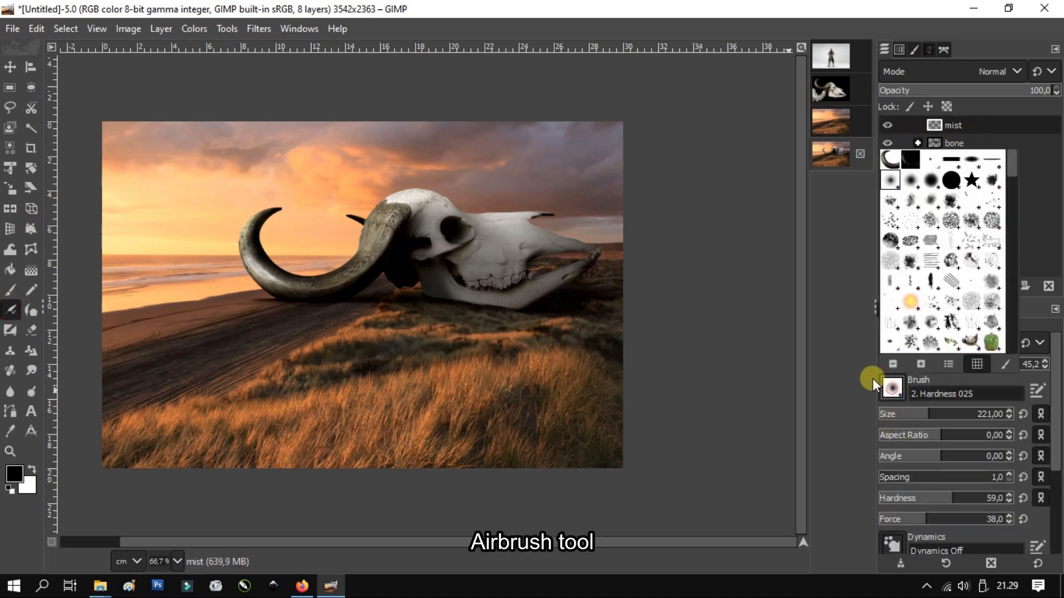
left_click_drag(1012, 183, 1016, 265)
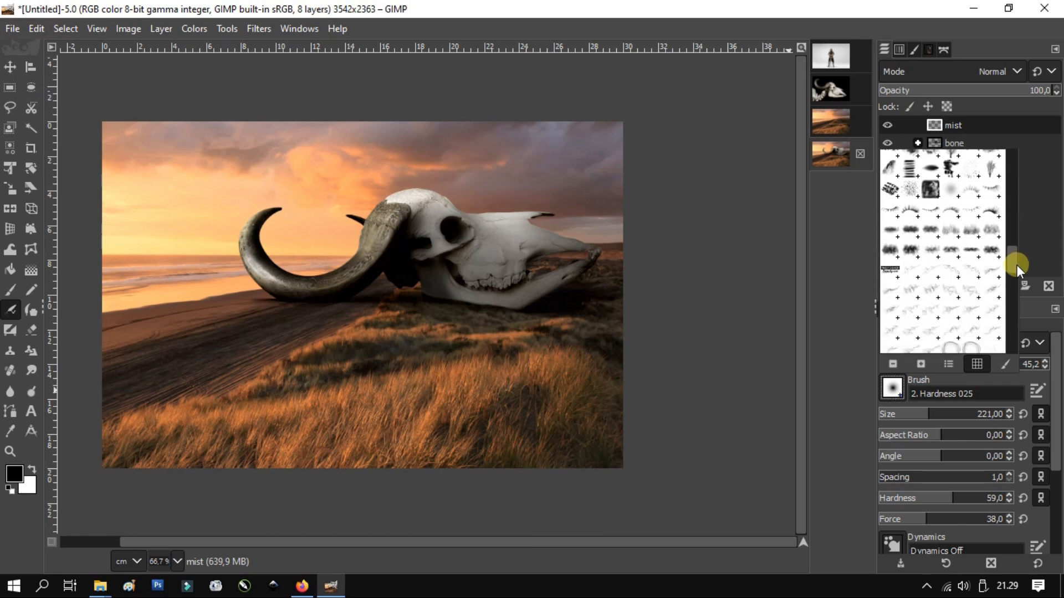
left_click(924, 228)
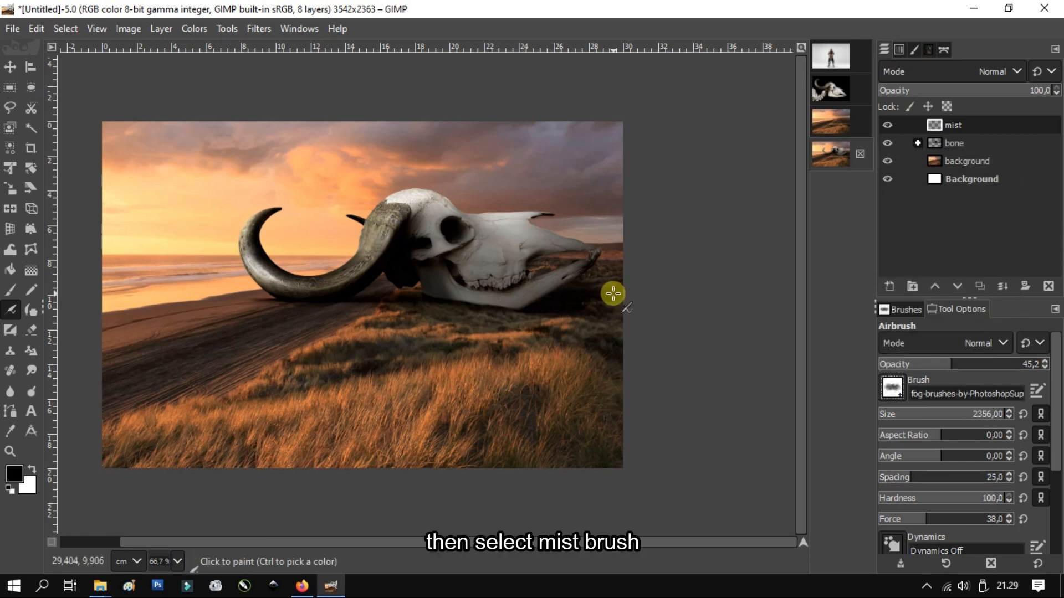
left_click(939, 414)
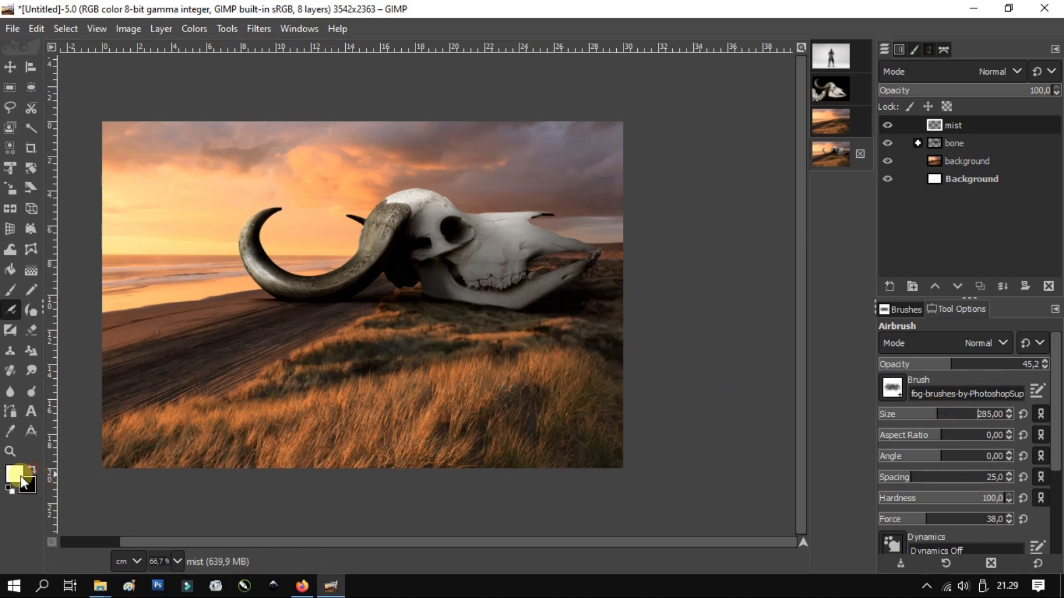
Step: Airbrush white mist on the mist layer along the skull's base, the horn and the surrounding ground
left_click_drag(510, 352, 577, 311)
scroll(373, 303, "down", 1, "ctrl")
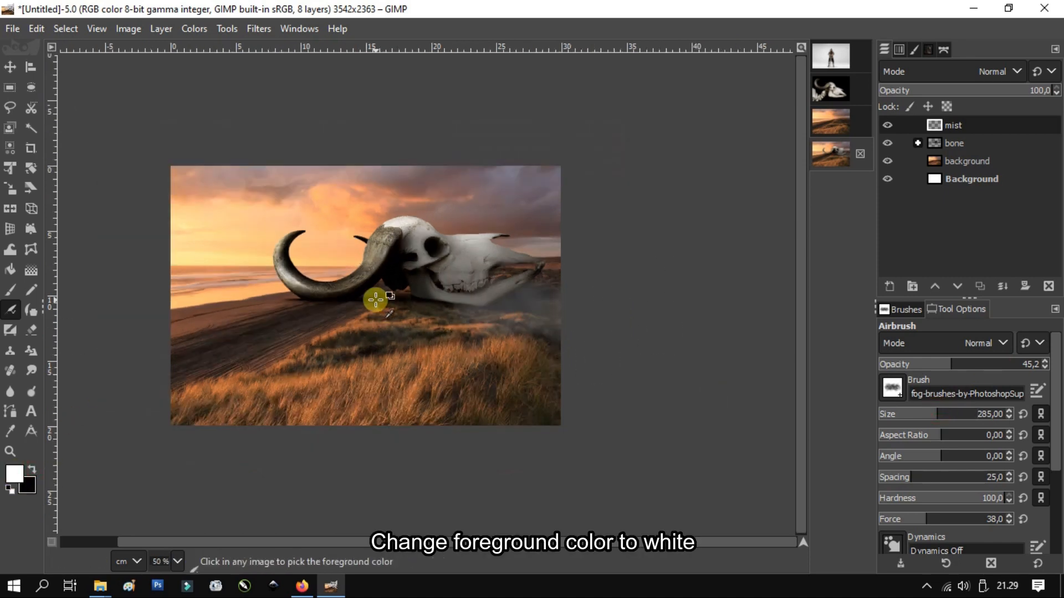
scroll(252, 307, "up", 1, "ctrl")
scroll(588, 349, "down", 1, "ctrl")
scroll(503, 327, "up", 3, "ctrl")
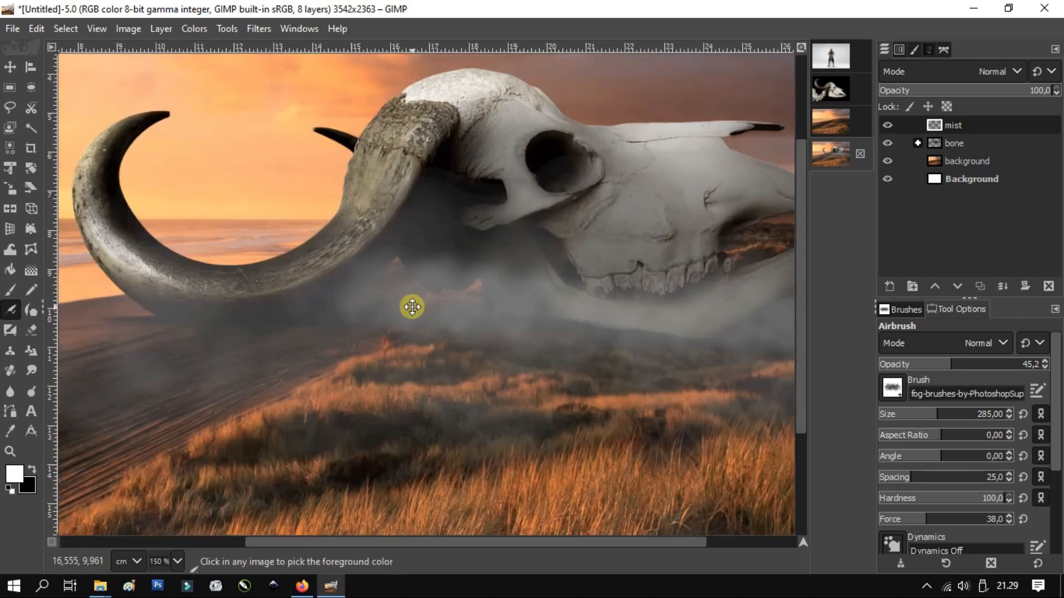
scroll(546, 244, "down", 5, "ctrl")
scroll(541, 335, "up", 5, "ctrl")
scroll(544, 266, "down", 1, "ctrl")
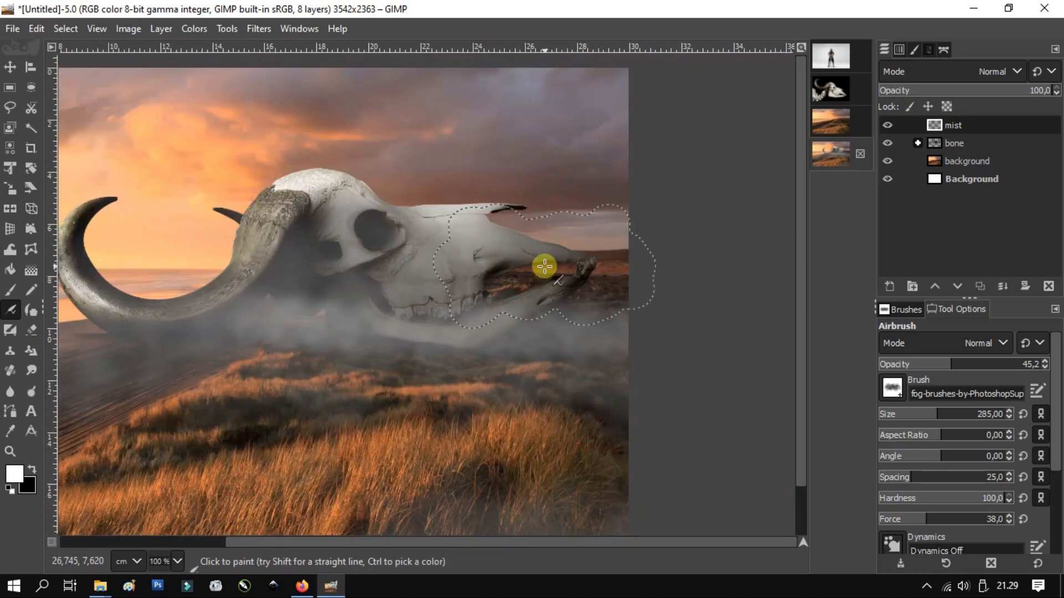
scroll(545, 267, "down", 2, "ctrl")
scroll(641, 334, "up", 1, "ctrl")
Step: Warm the mist layer with Color Temperature, using original temperature 4608.8 and intended temperature 11097.8
left_click(190, 30)
left_click(244, 69)
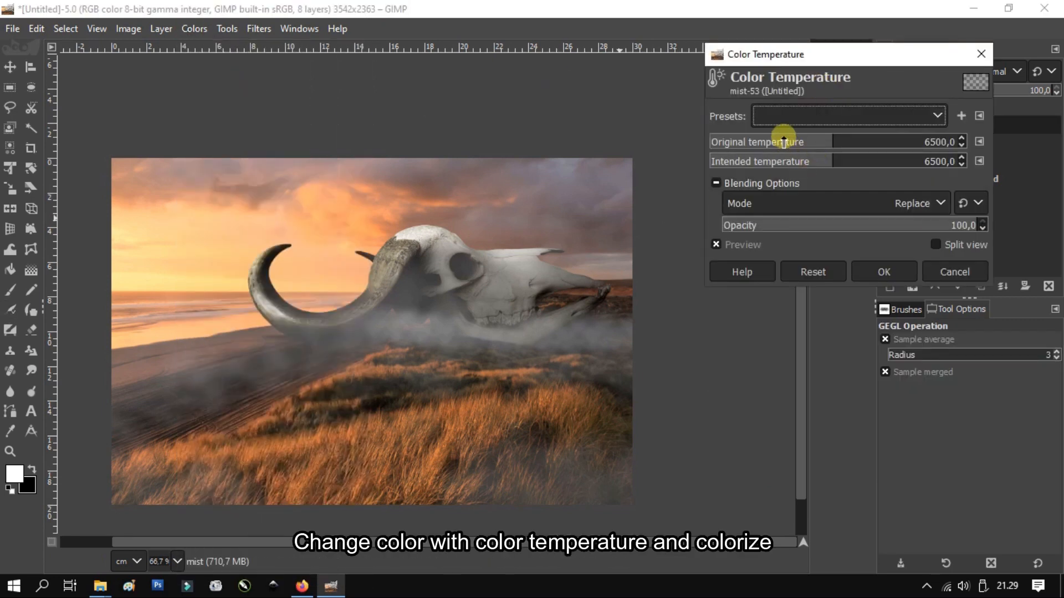
left_click_drag(835, 159, 859, 164)
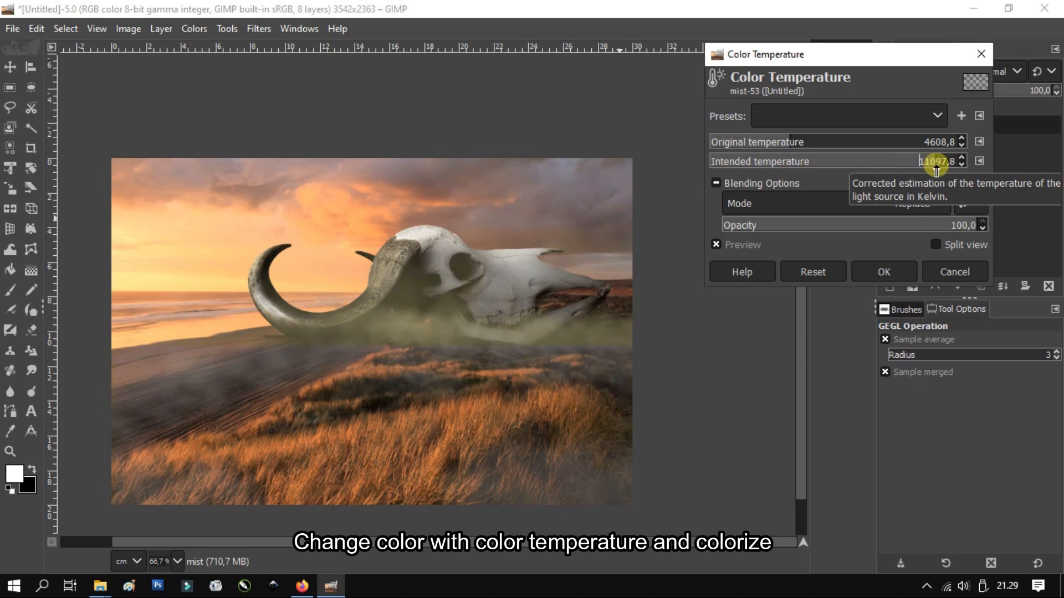
left_click(887, 270)
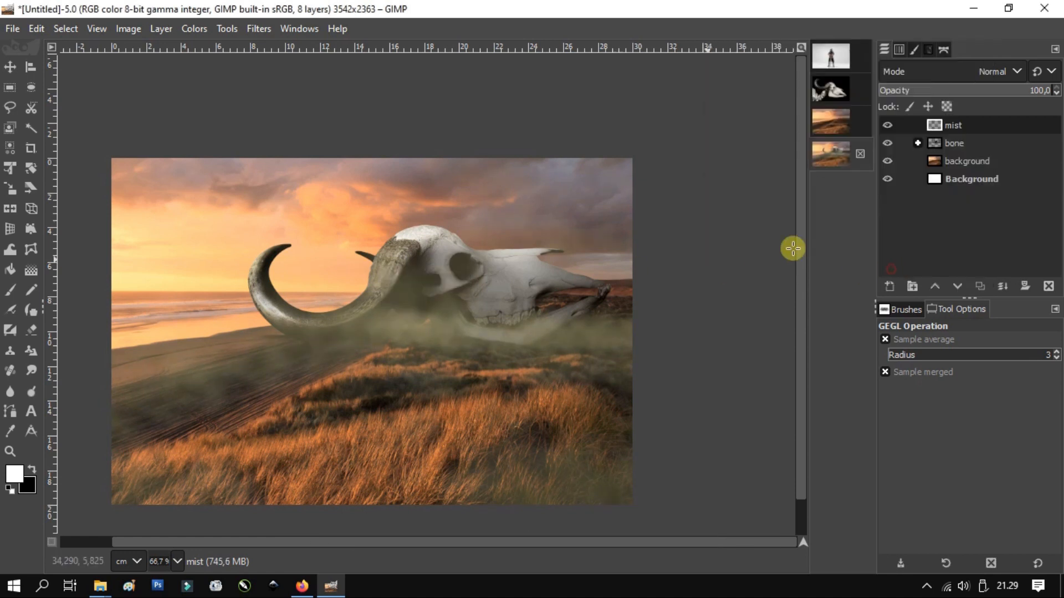
Step: Colorize the mist layer brownish orange with hue 0.0498, saturation 0.4752 and lightness -0.150
left_click(206, 30)
left_click(222, 477)
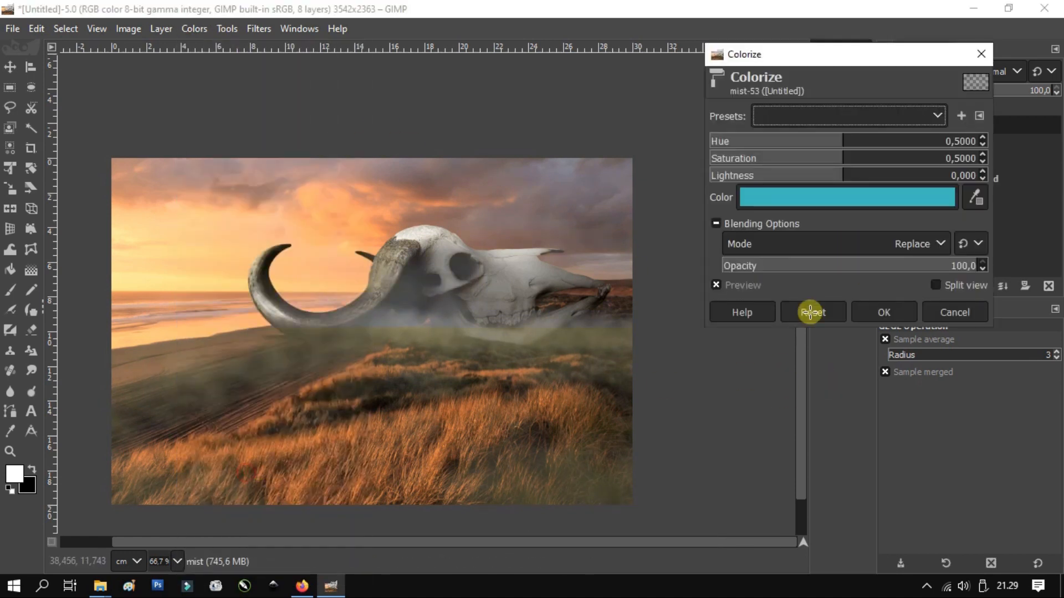
left_click(841, 204)
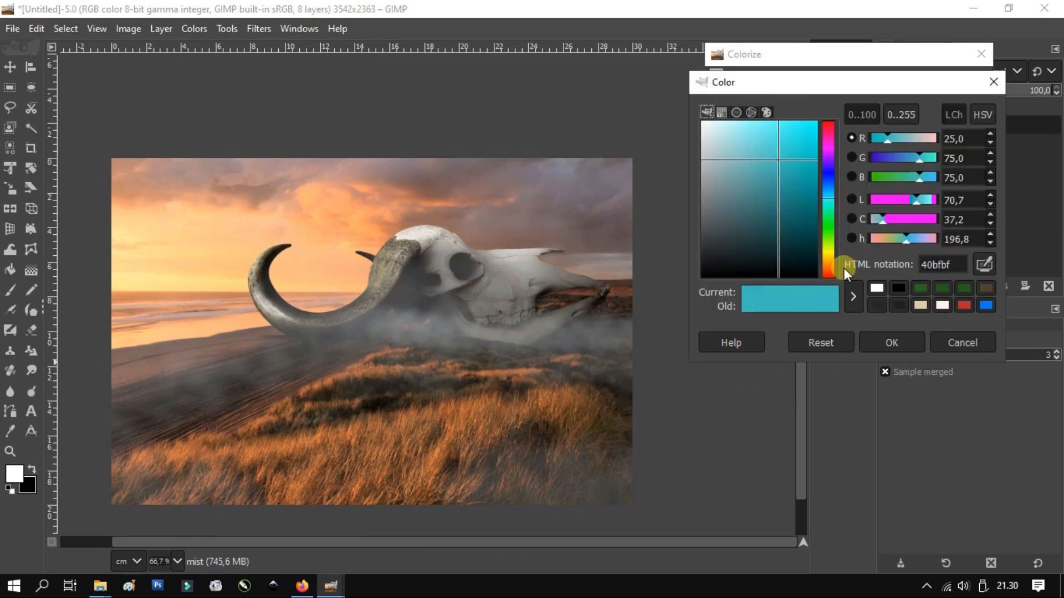
left_click_drag(830, 200, 829, 254)
left_click_drag(763, 148, 777, 180)
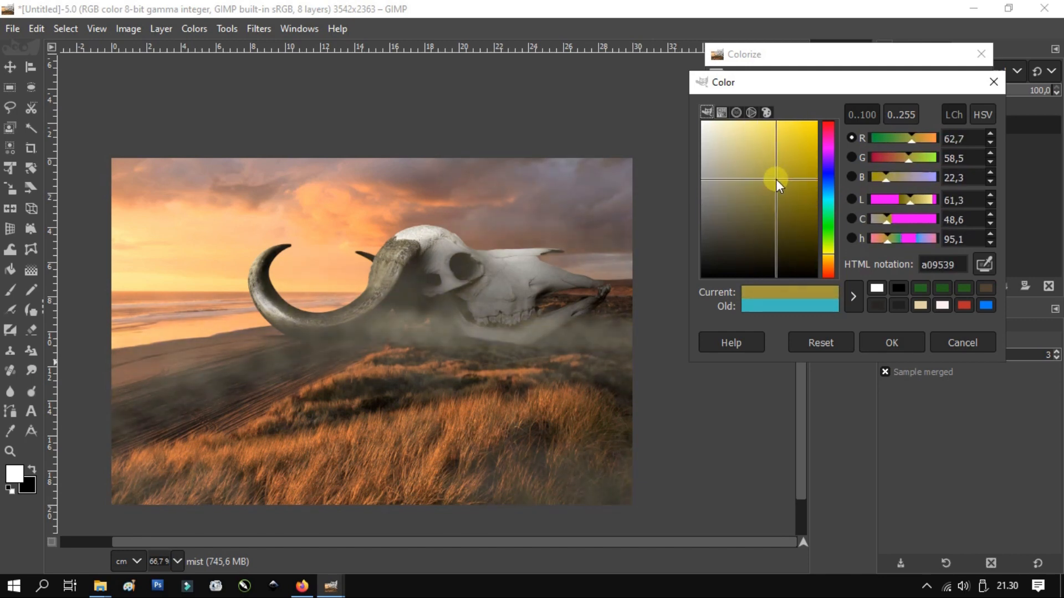
mouse_move(836, 251)
left_mouse_down()
mouse_move(832, 275)
mouse_move(848, 255)
left_mouse_up()
left_click(892, 342)
scroll(557, 311, "down", 2)
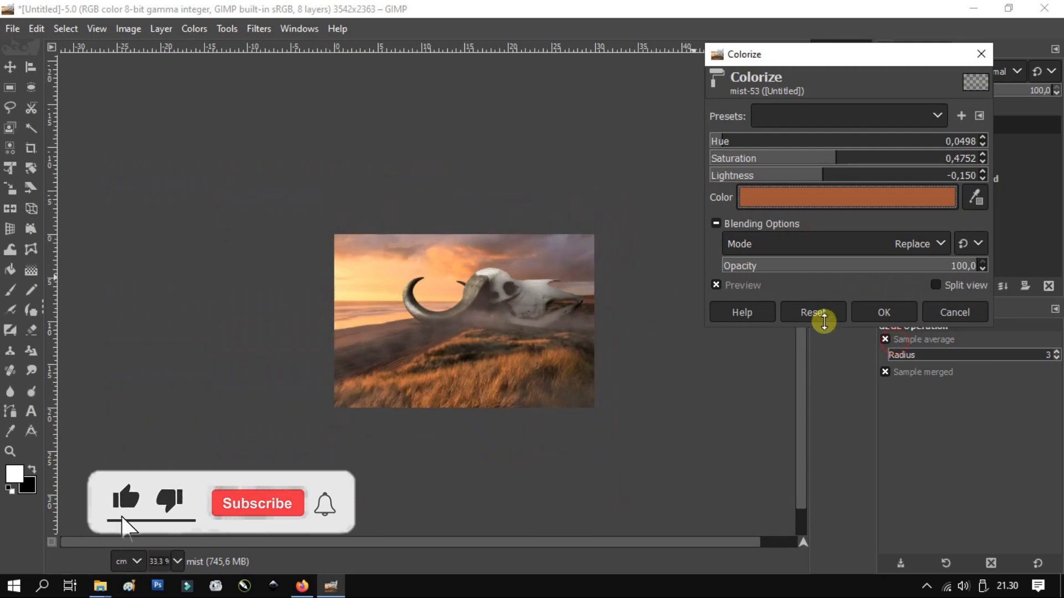
left_click(883, 311)
scroll(518, 290, "up", 2)
scroll(627, 288, "down", 2)
scroll(670, 285, "up", 2)
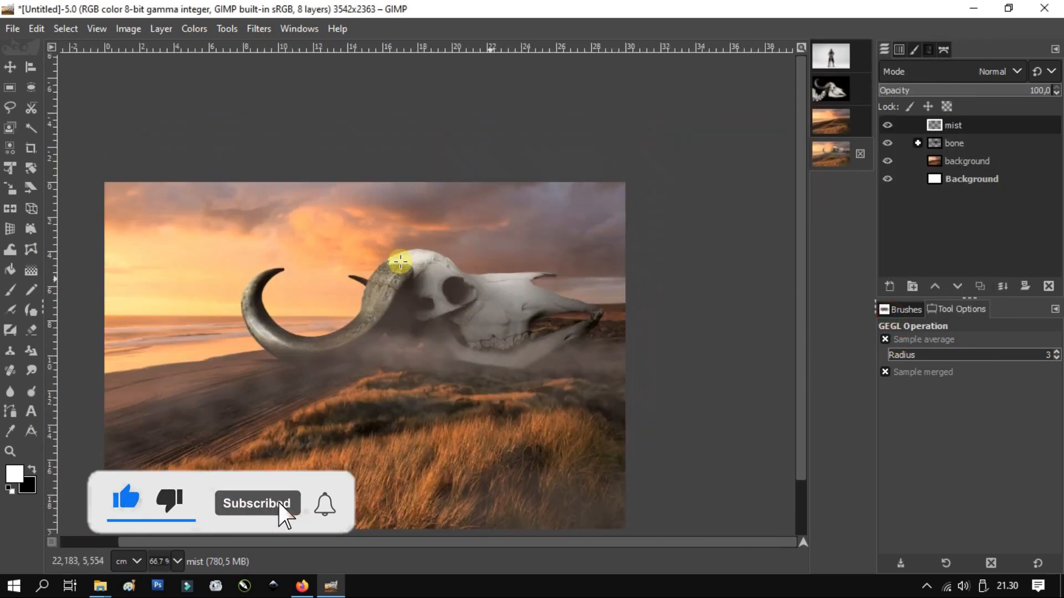
Step: Create another transparent layer named mist above the existing mist layer
left_click(10, 67)
left_click(951, 144)
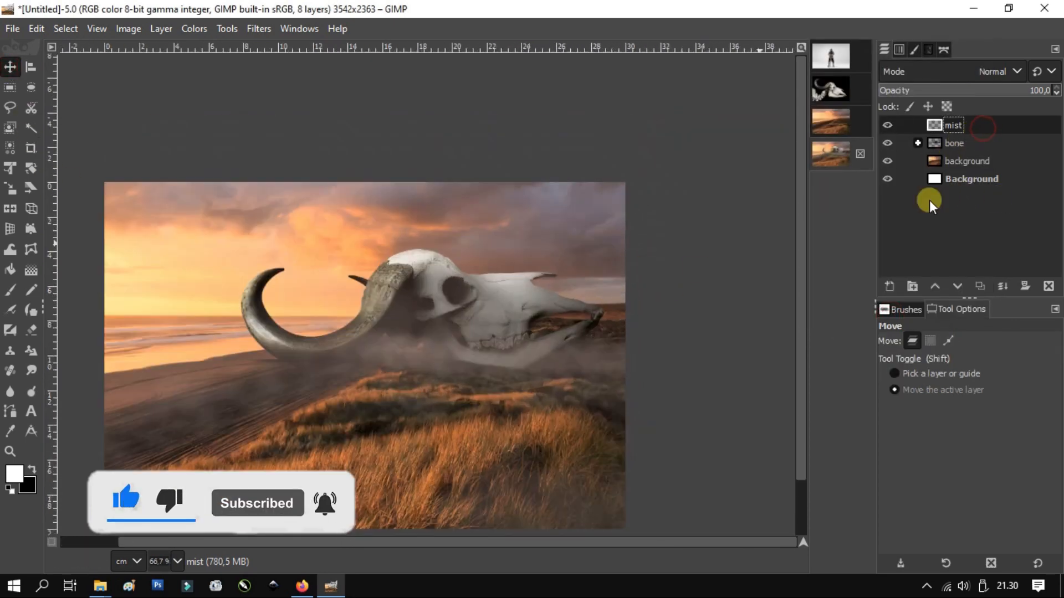
left_click(889, 288)
type("mi")
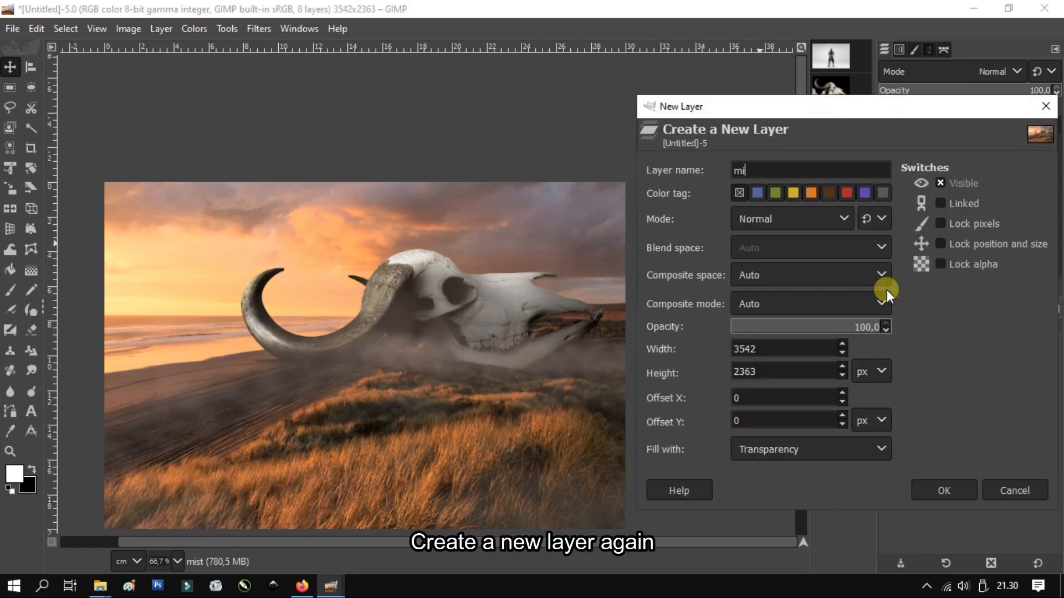
type("st")
key("Return")
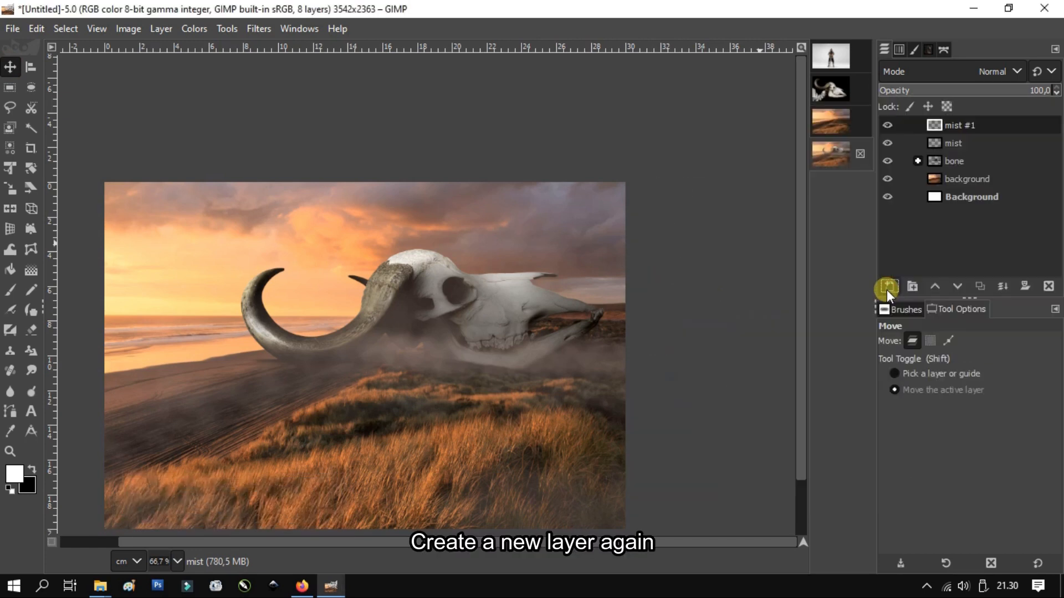
Step: Airbrush a broad veil of white mist over the skull and sky on the mist #1 layer with the fog brush
left_click(11, 309)
scroll(577, 280, "down", 3)
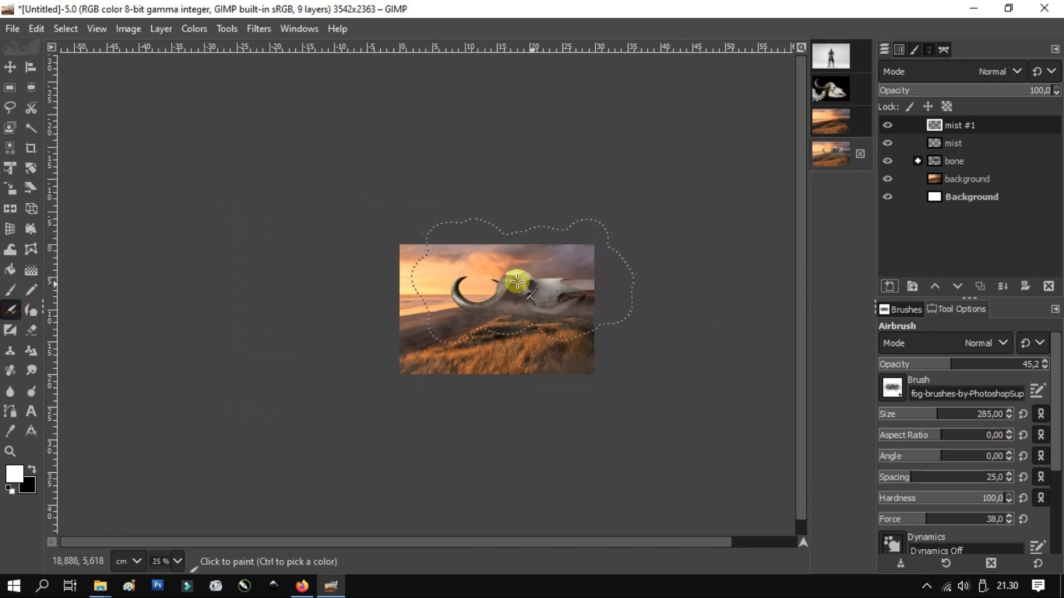
left_click_drag(515, 280, 425, 280)
scroll(557, 284, "up", 3)
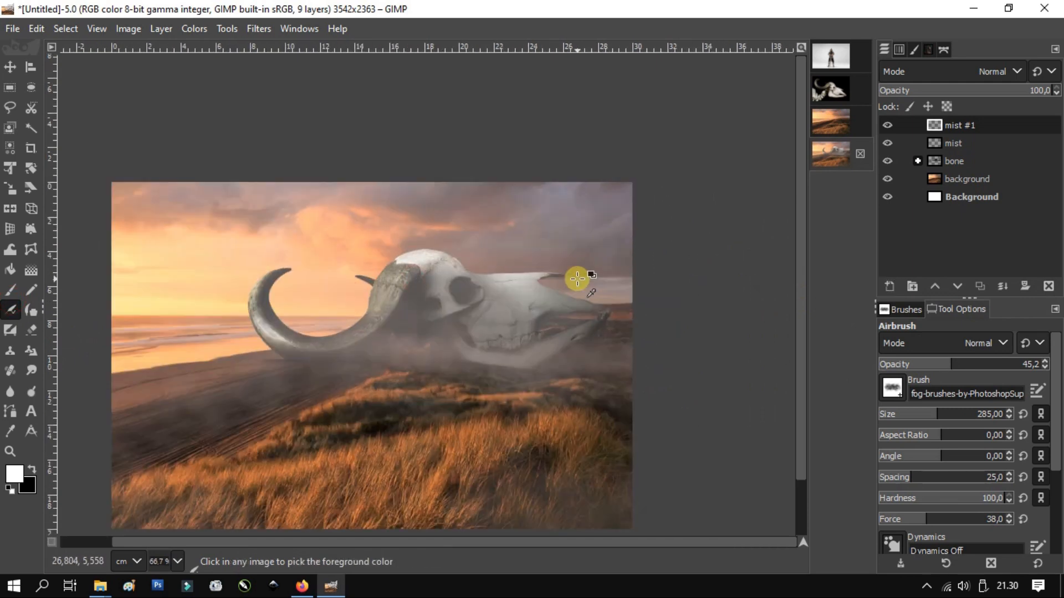
scroll(624, 377, "down", 2)
scroll(612, 380, "up", 3)
left_click(961, 127)
scroll(681, 247, "down", 3)
scroll(554, 225, "up", 2)
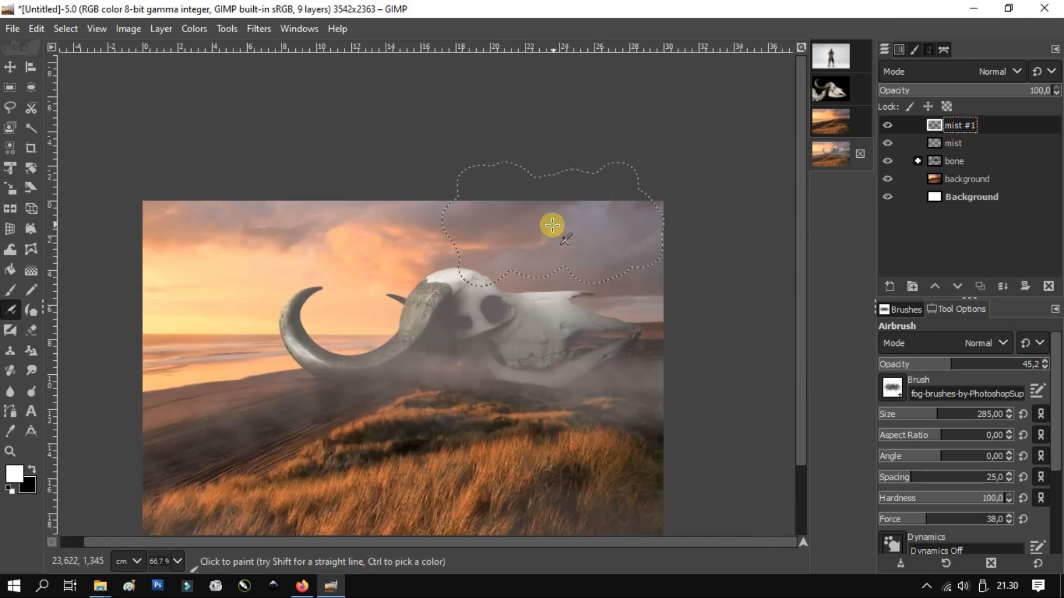
Step: Colorize the mist #1 layer with a dark, muted orange tone
left_click(190, 29)
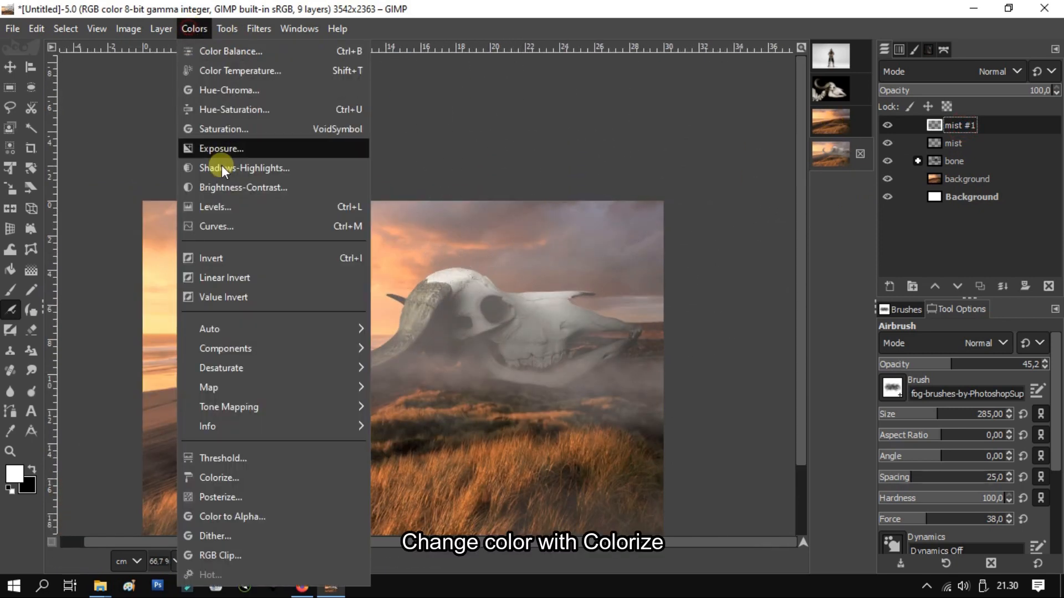
left_click(216, 477)
left_click(836, 206)
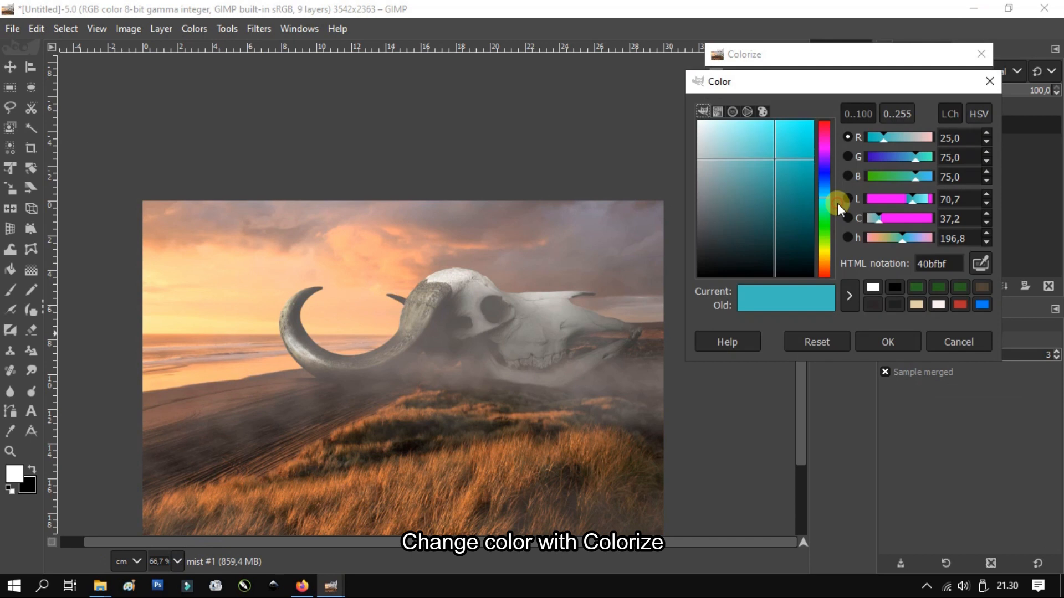
mouse_move(826, 261)
left_mouse_down()
mouse_move(827, 282)
mouse_move(827, 267)
left_mouse_up()
left_click(773, 237)
mouse_move(773, 239)
left_mouse_down()
mouse_move(772, 227)
mouse_move(781, 245)
mouse_move(760, 227)
left_mouse_up()
left_click(888, 339)
scroll(680, 264, "down", 1)
left_click(883, 311)
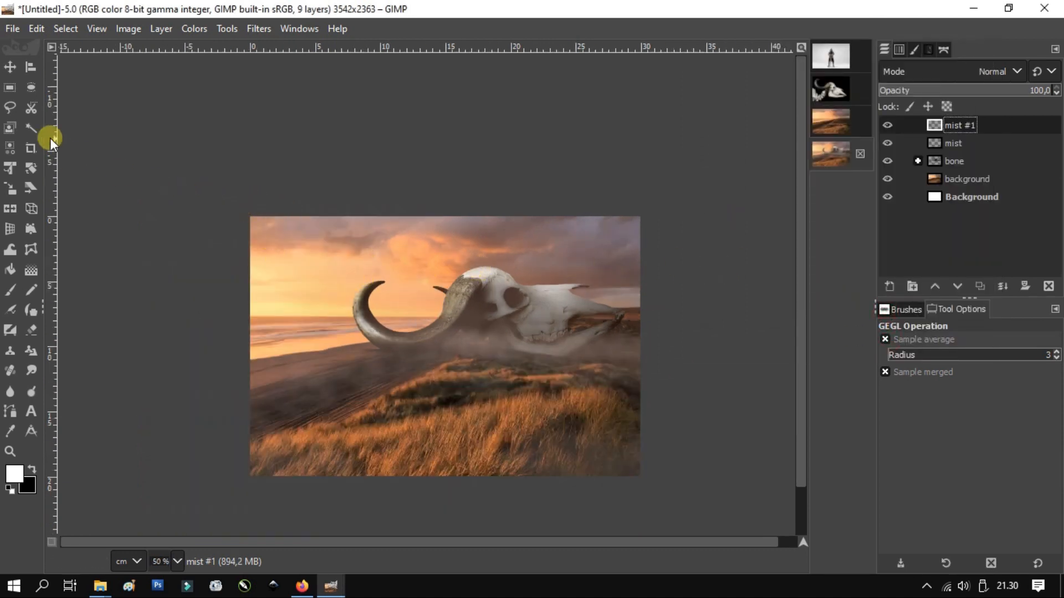
Step: Create a layer group named mist #2, gather both mist layers inside it and collapse the group
left_click(10, 67)
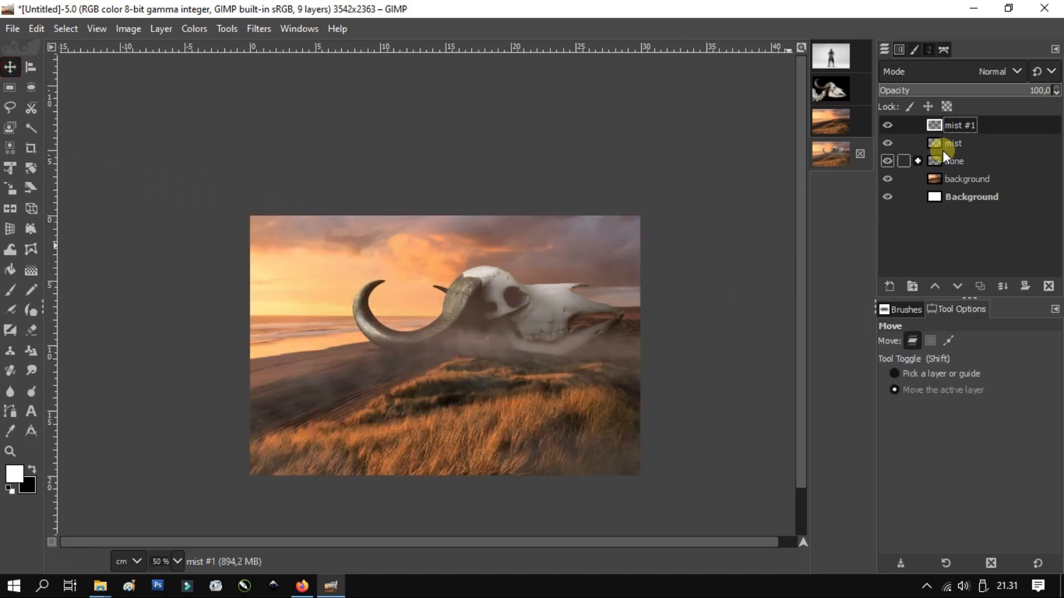
left_click(990, 138)
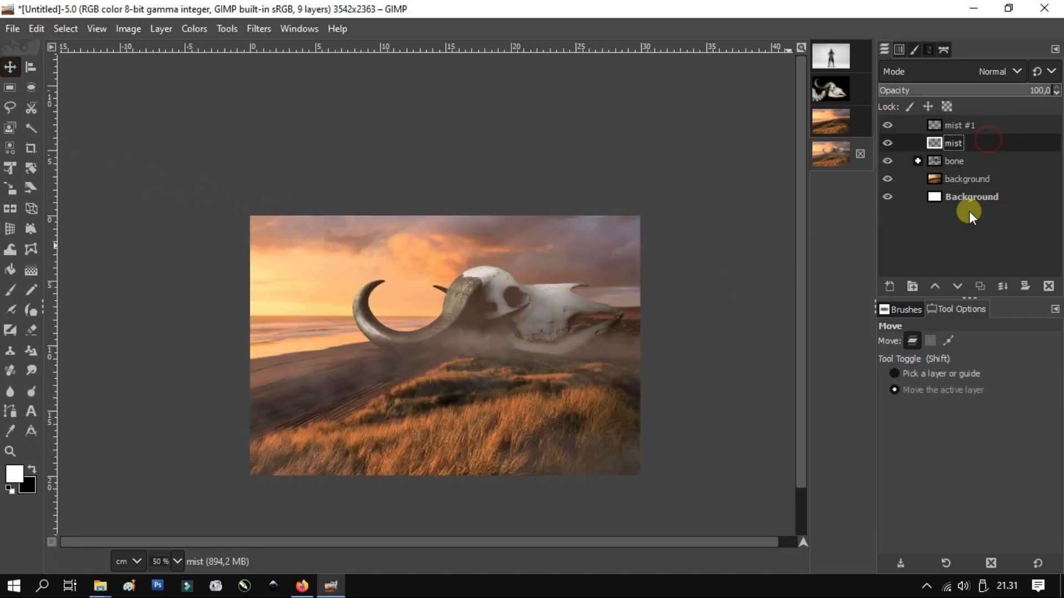
left_click(912, 286)
type("mist #2")
key("Return")
left_click_drag(985, 143, 942, 124)
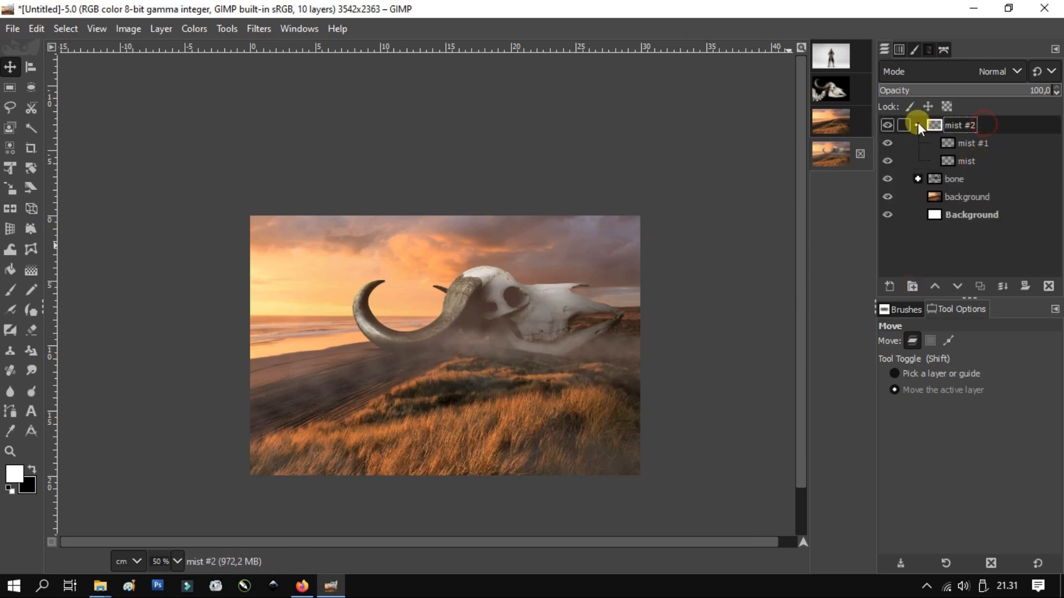
left_click(918, 125)
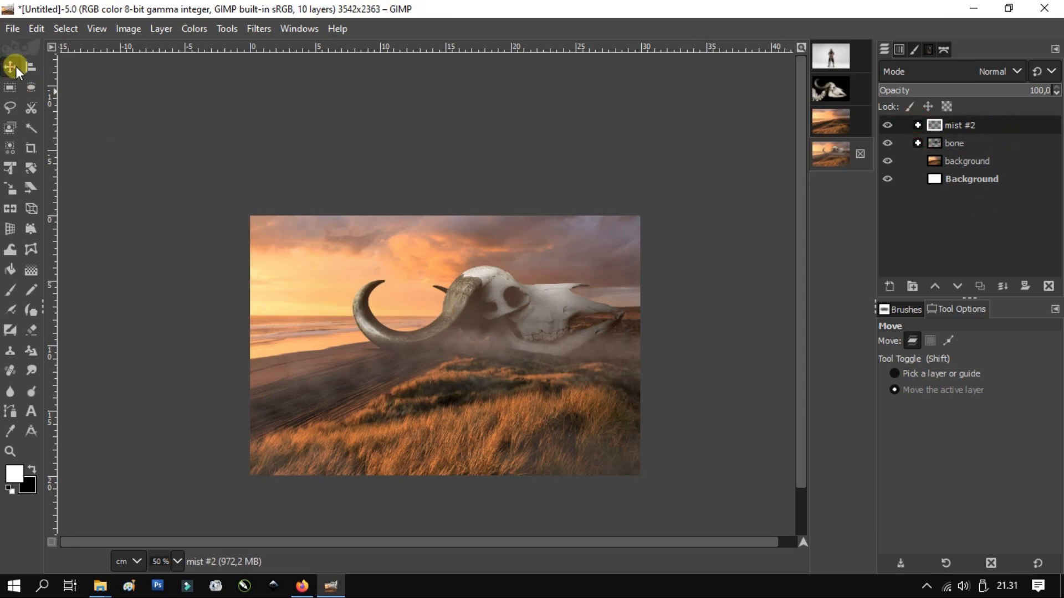
Step: Copy the selected armored knight from its source image and paste it into the skull composite as a new layer
left_click(834, 61)
right_click(355, 256)
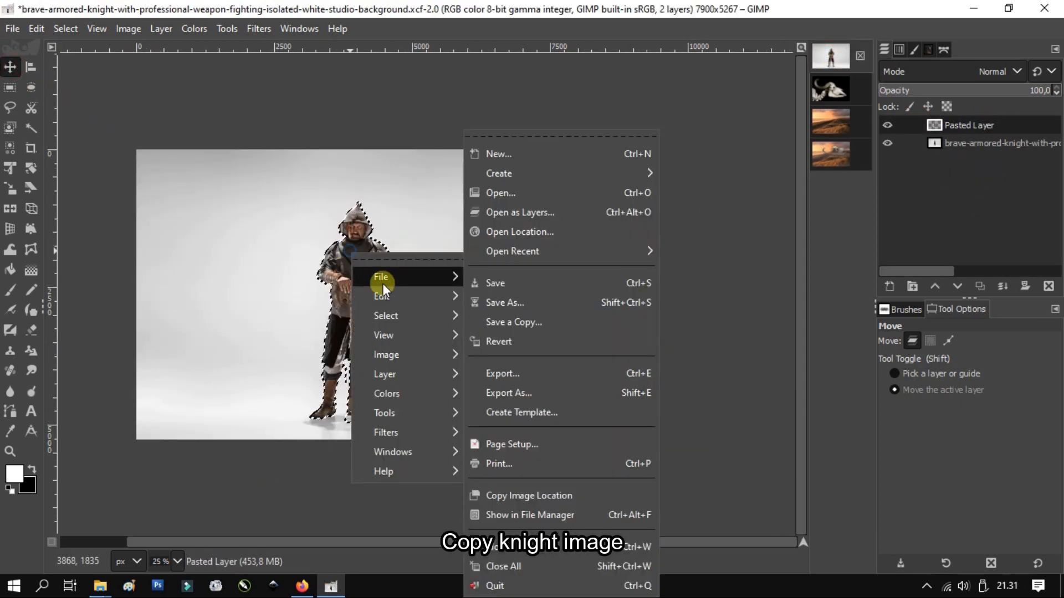
mouse_move(468, 290)
left_click(502, 139)
left_click(834, 155)
right_click(417, 339)
mouse_move(470, 374)
left_click(576, 174)
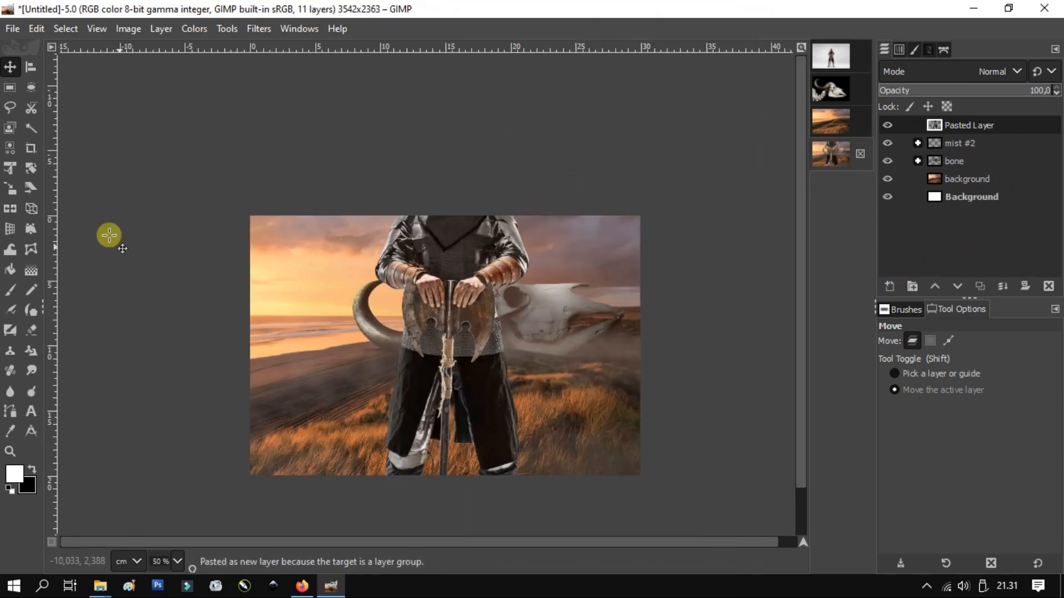
Step: Scale down the pasted knight with Unified Transform and position him standing on the grass in front of the skull
left_click(10, 169)
left_click(349, 140)
left_click_drag(361, 123, 533, 305)
scroll(459, 334, "up", 1)
left_click_drag(531, 305, 489, 295)
left_click_drag(530, 199, 525, 212)
left_click_drag(483, 382, 416, 323)
scroll(450, 314, "up", 1)
scroll(415, 322, "down", 1)
left_click_drag(459, 149, 455, 162)
mouse_move(416, 316)
left_mouse_down()
mouse_move(438, 297)
mouse_move(430, 302)
left_mouse_up()
left_click_drag(460, 152, 462, 149)
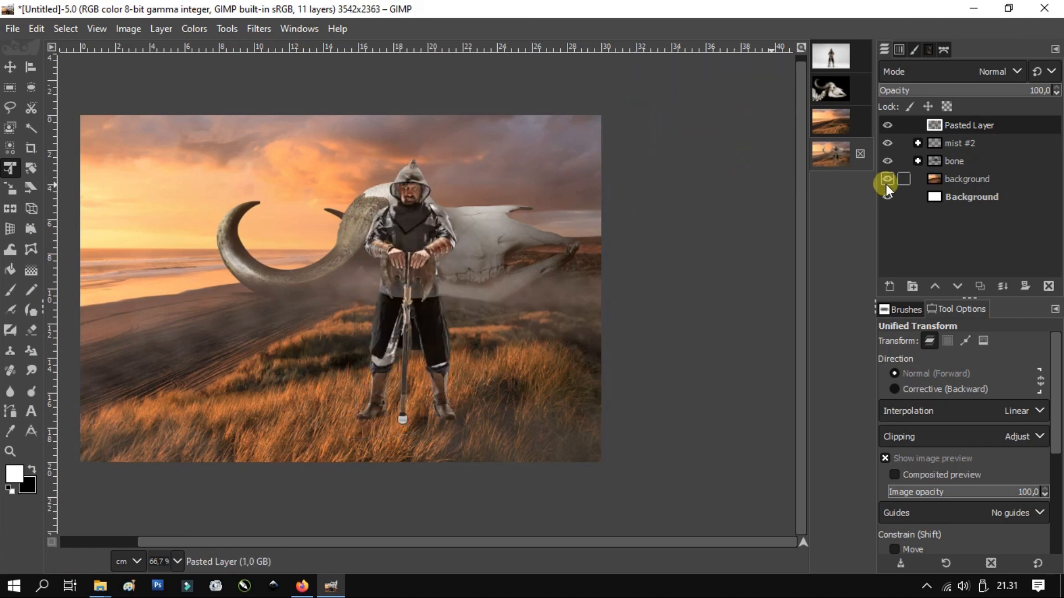
Step: Rename the pasted layer knight, move it into a new layer group also named knight, and collapse the group
double_click(959, 121)
type("knigh")
double_click(963, 143)
type("knight")
left_click_drag(961, 143, 967, 129)
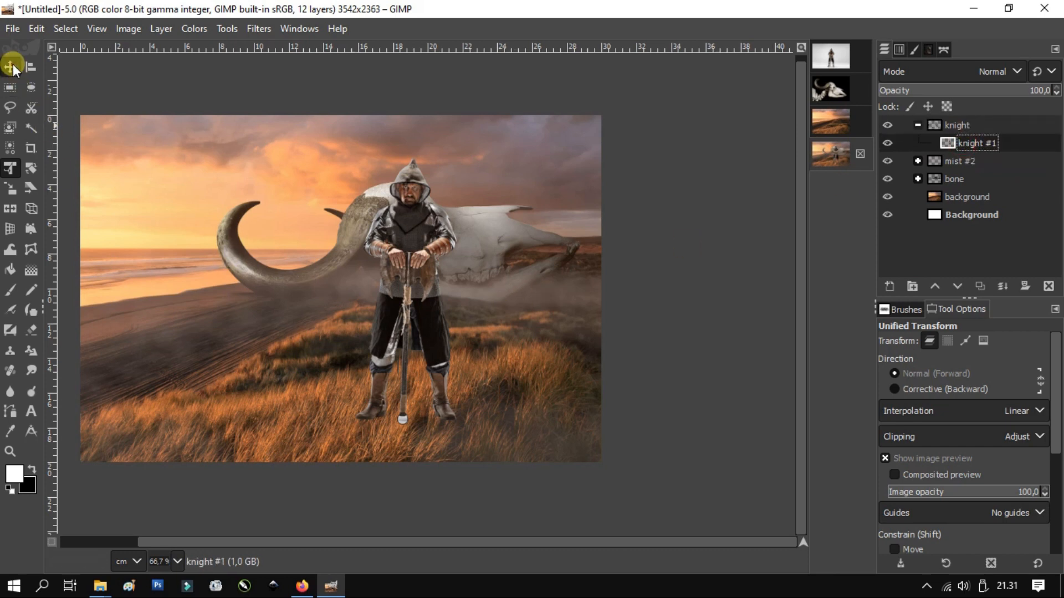
left_click(11, 67)
left_click(945, 129)
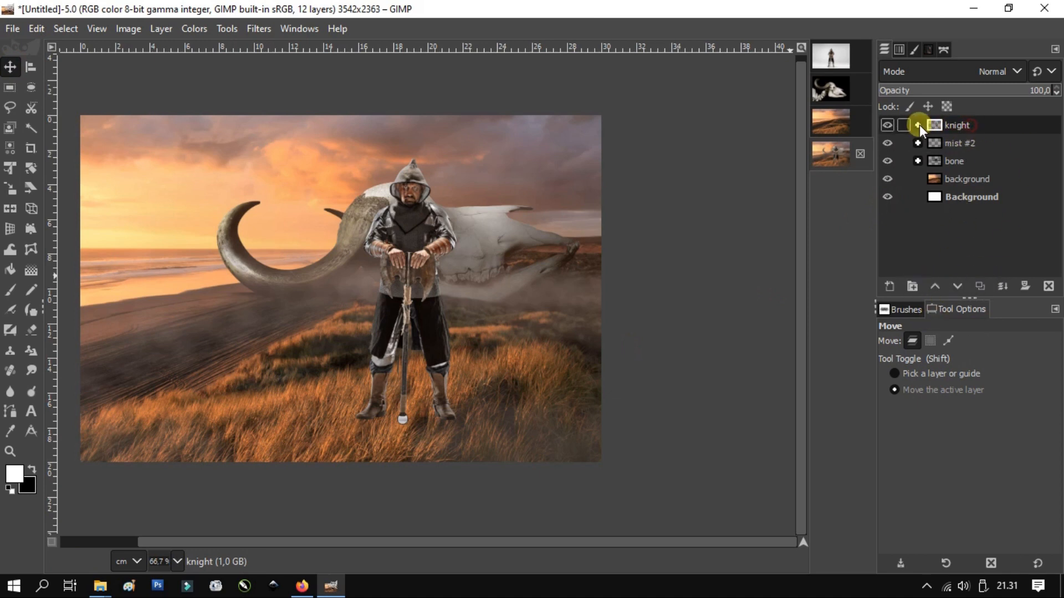
Step: Add a layer mask to the knight #1 layer
left_click(985, 143)
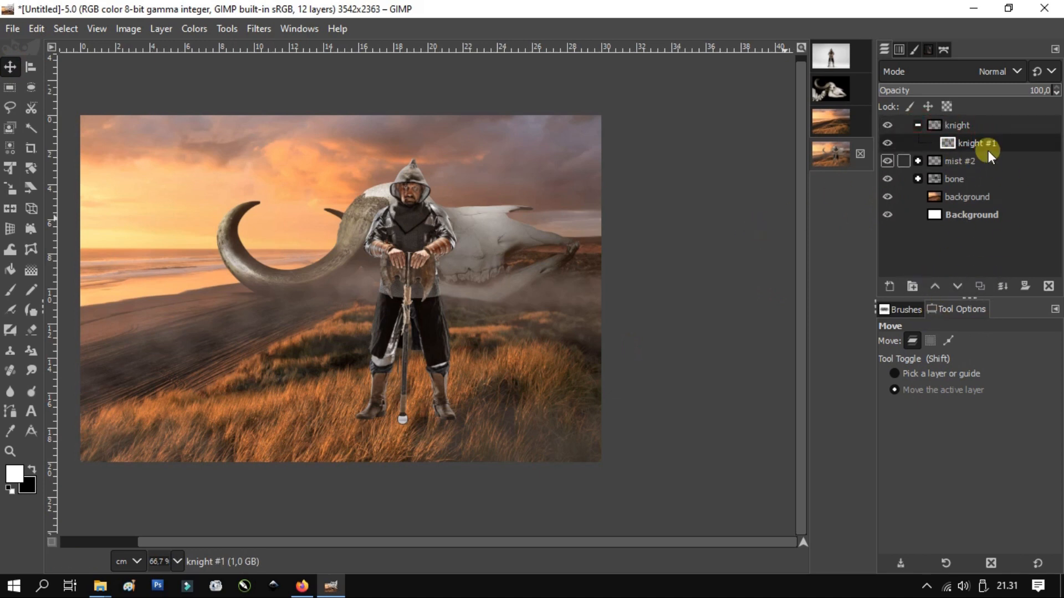
left_click(1025, 285)
left_click(948, 419)
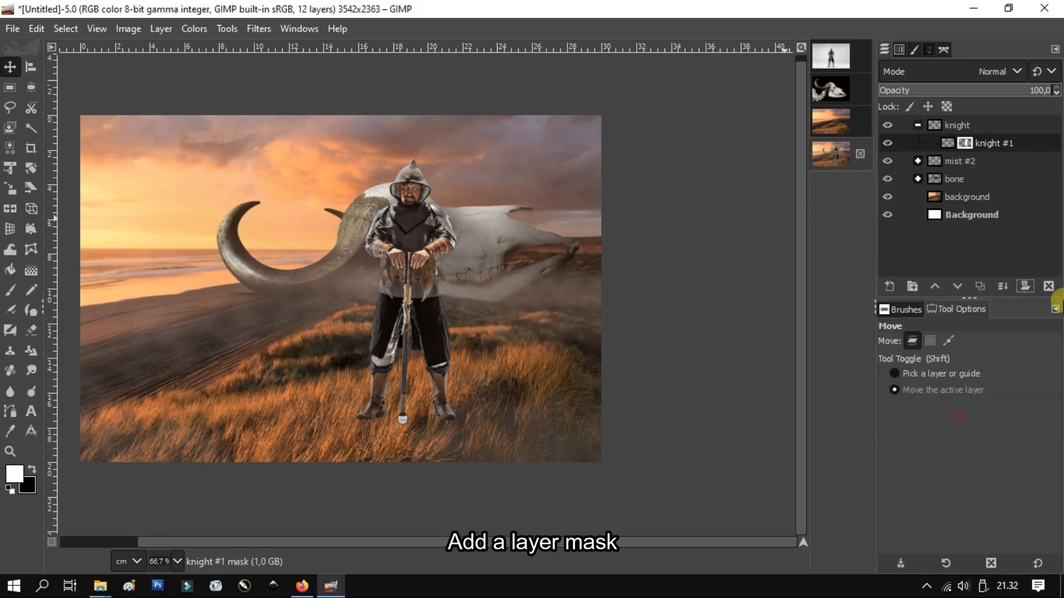
Step: Set up the Paintbrush with black and a grass-like brush from concept-art-brush-pack.abr
left_click(12, 292)
left_click(33, 469)
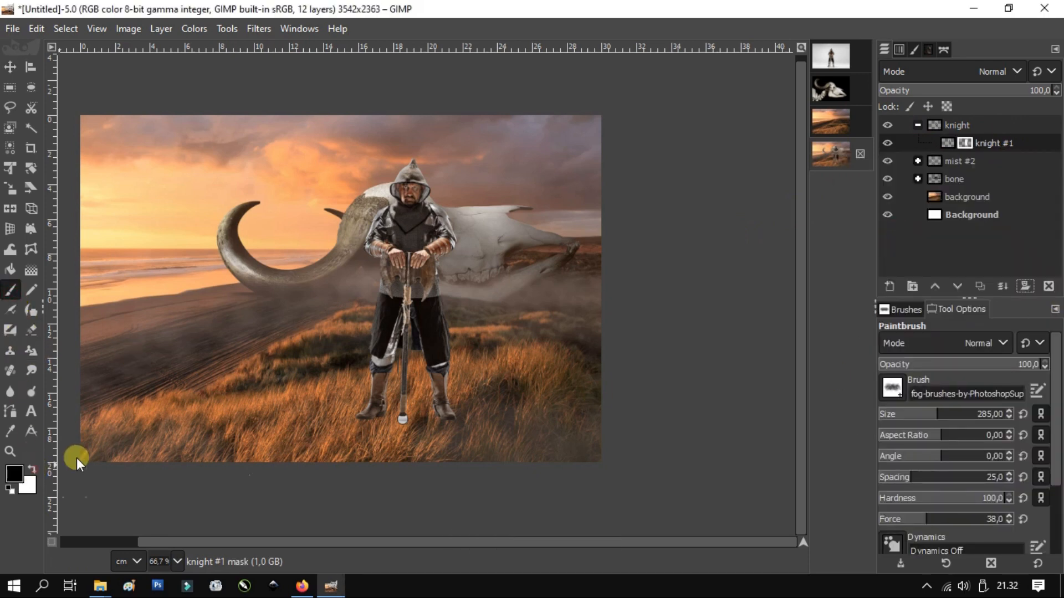
left_click(892, 389)
scroll(935, 272, "down", 5)
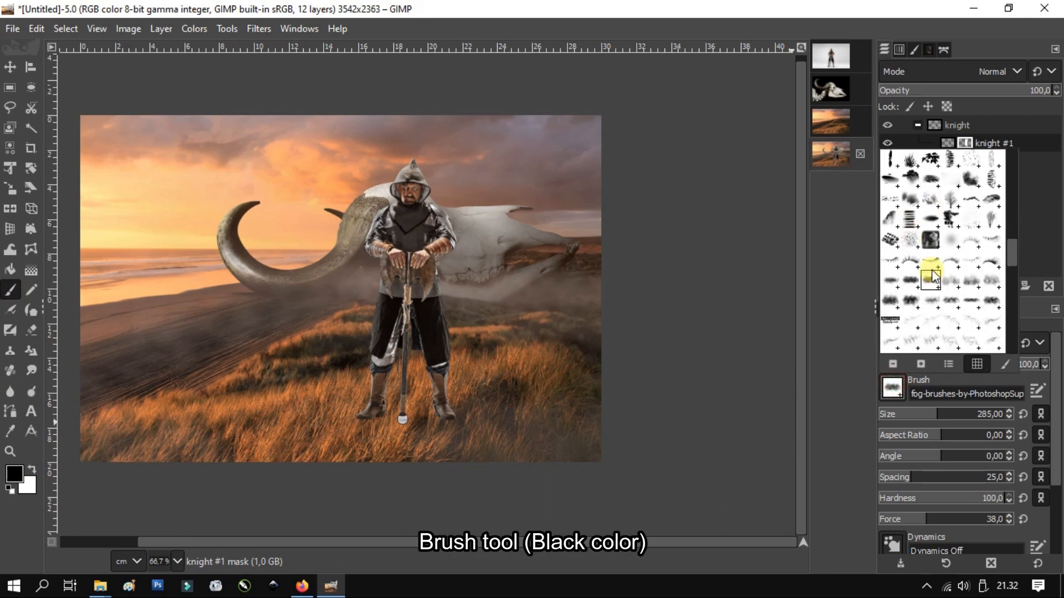
scroll(937, 275, "down", 6)
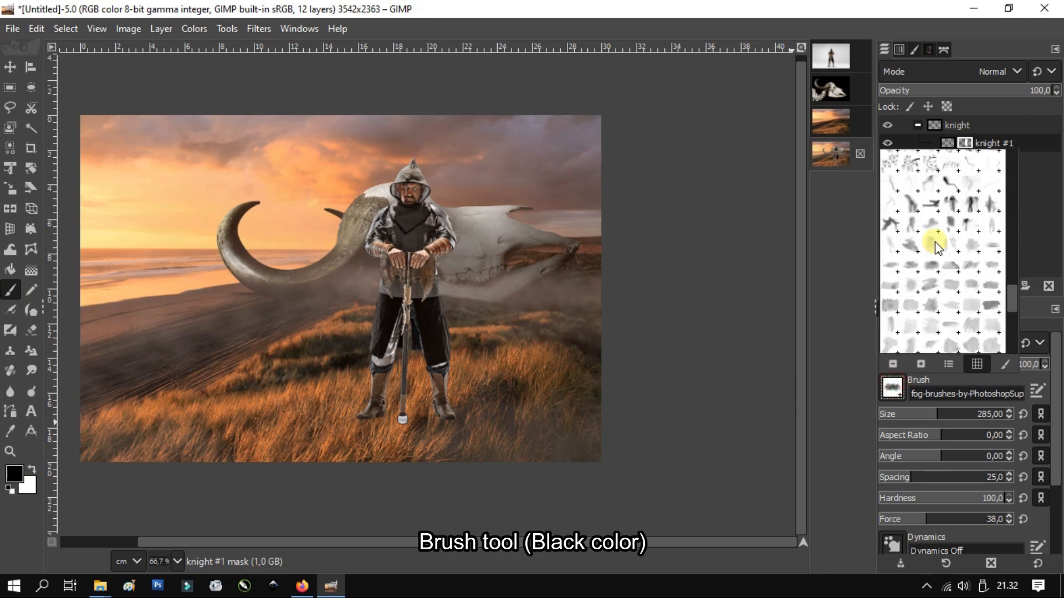
scroll(936, 249, "down", 3)
scroll(911, 222, "up", 6)
scroll(914, 231, "up", 8)
scroll(917, 228, "up", 5)
left_click(913, 302)
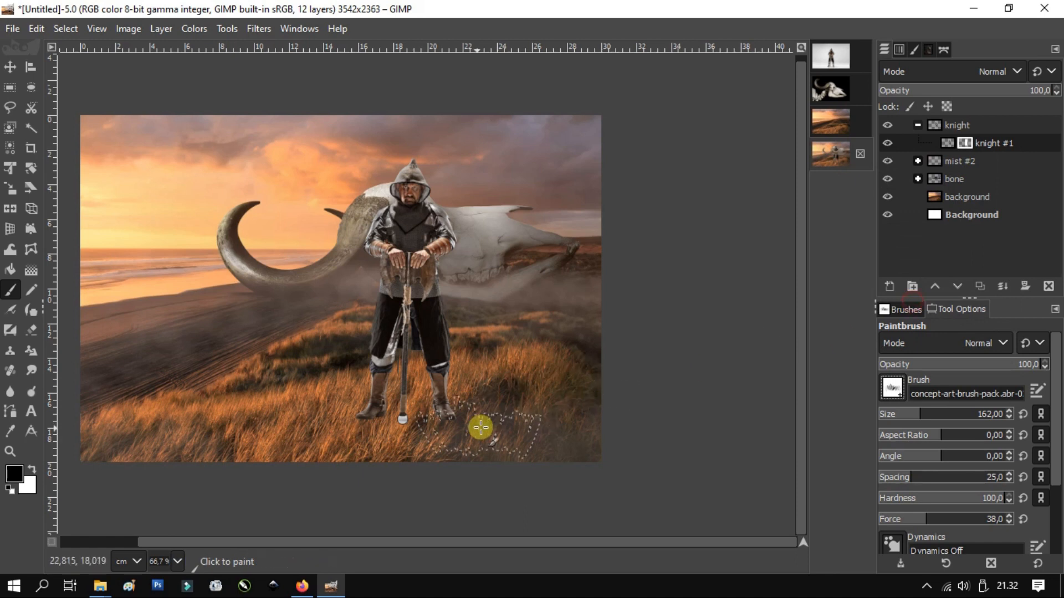
Step: Set the brush force to 100 and paint black on the knight's mask to hide both boots in the grass
scroll(438, 429, "up", 5)
mouse_move(494, 388)
left_mouse_down()
mouse_move(511, 407)
mouse_move(538, 409)
mouse_move(569, 347)
left_mouse_up()
key("ctrl+z")
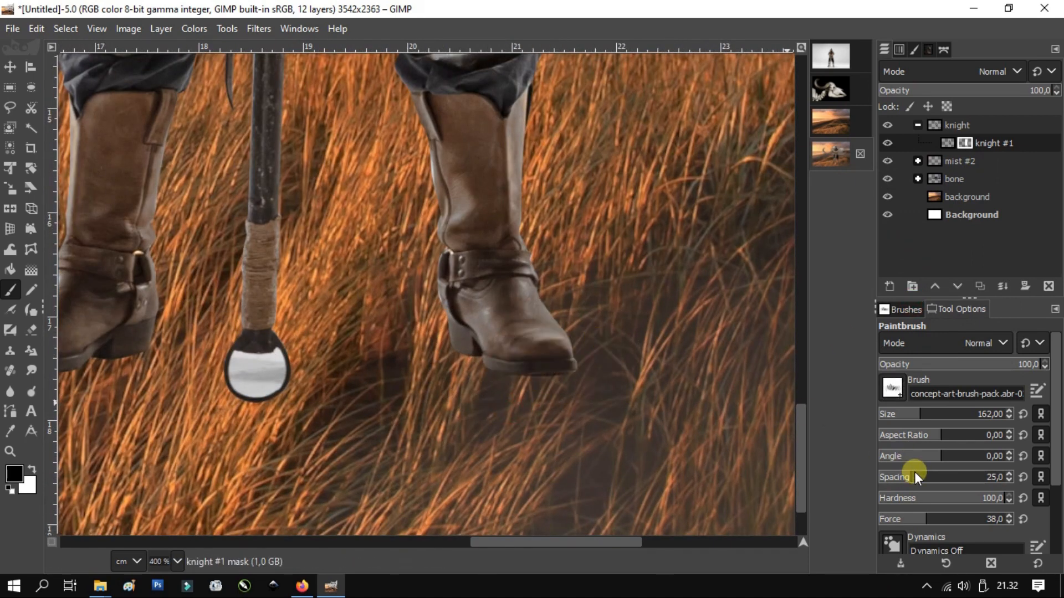
scroll(513, 371, "down", 3)
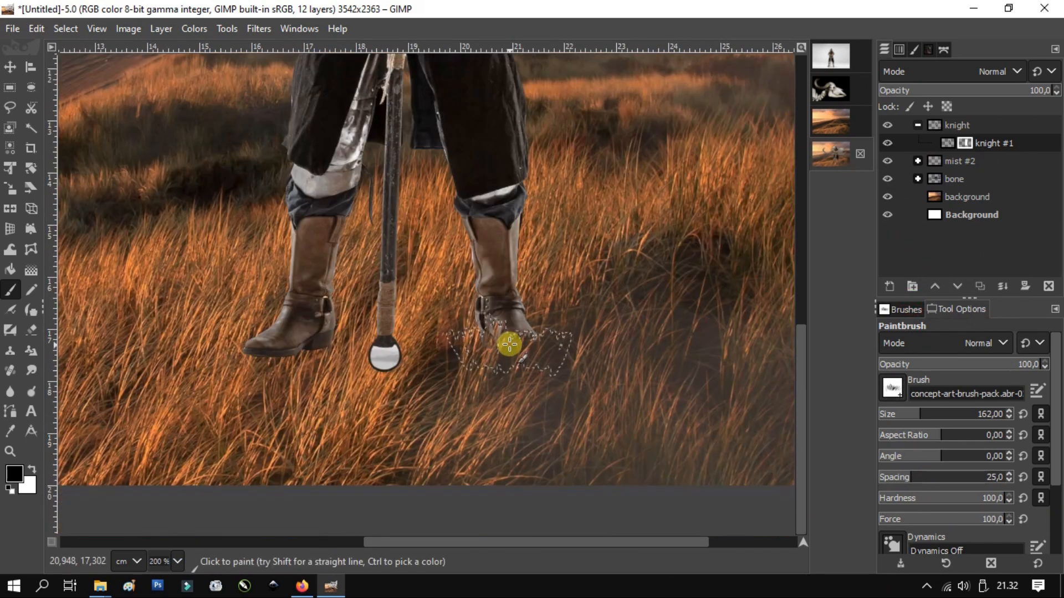
scroll(499, 308, "up", 3)
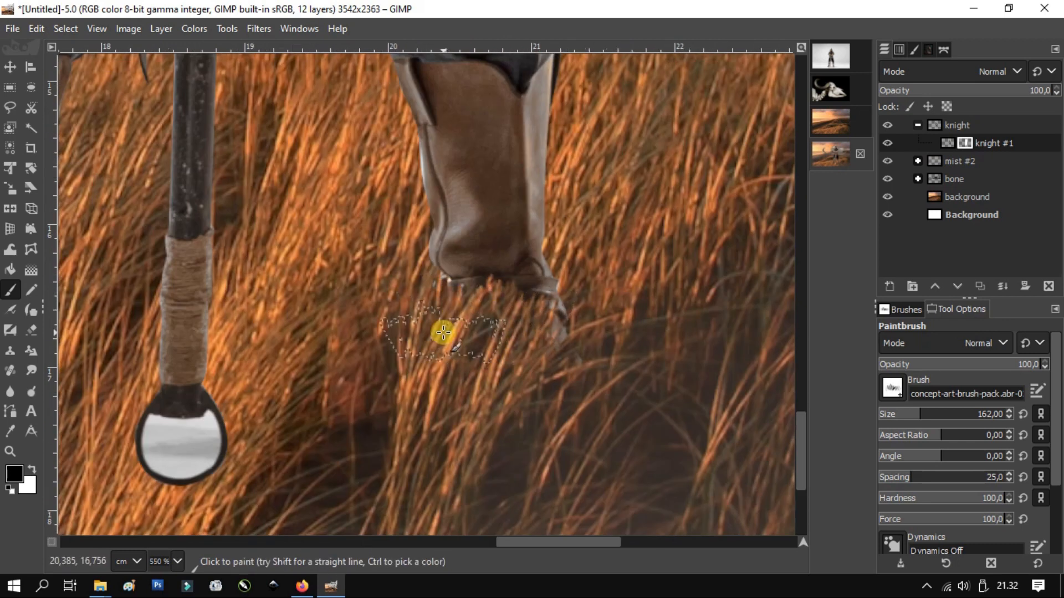
scroll(487, 308, "down", 3)
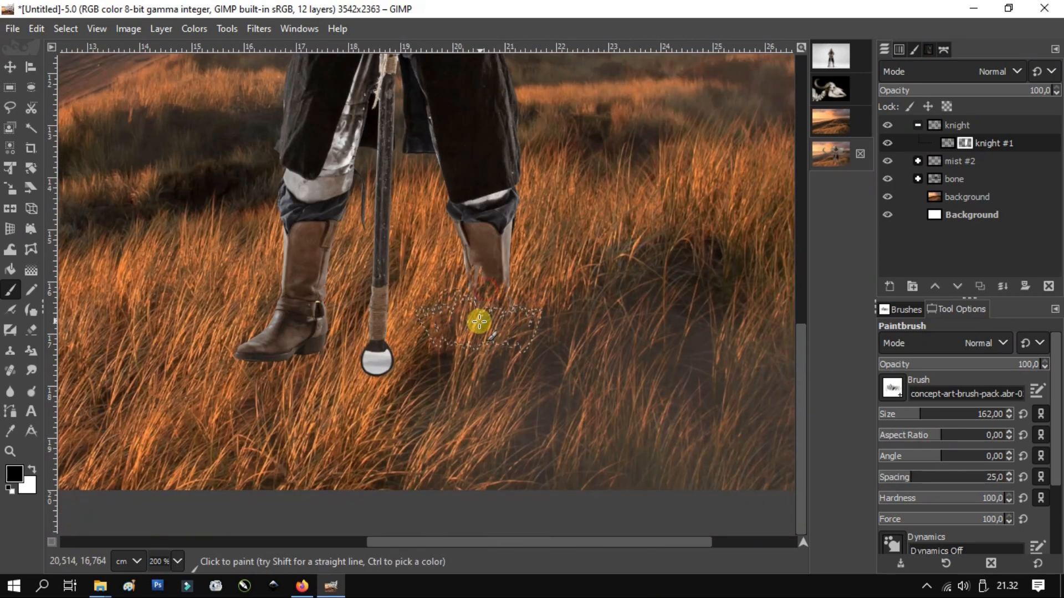
scroll(340, 380, "up", 1)
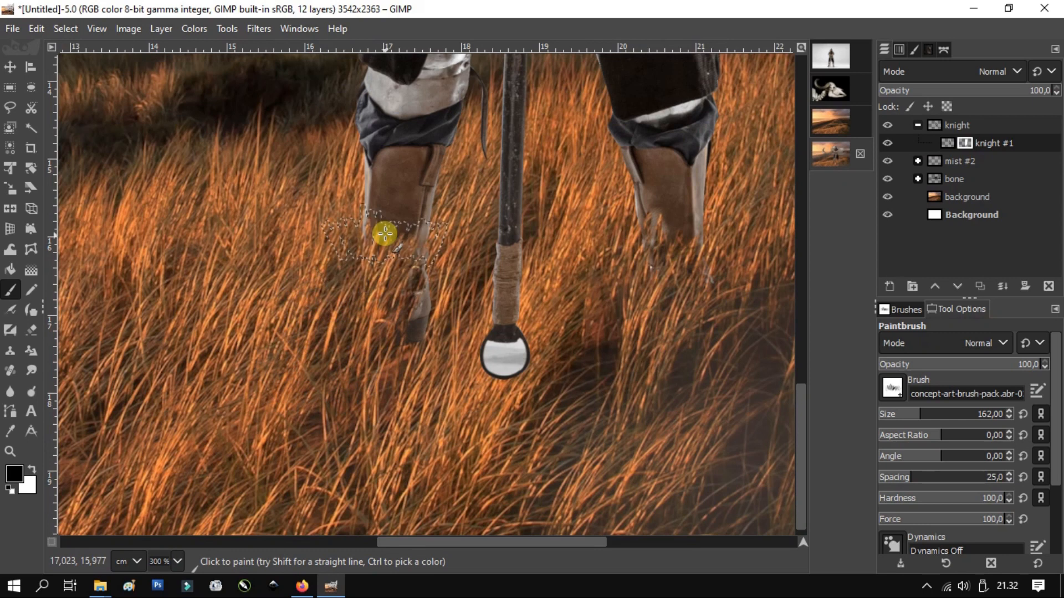
Step: Mask out the round tip of the sword and refine the grassy edges around the remaining boot shafts
scroll(392, 257, "down", 2)
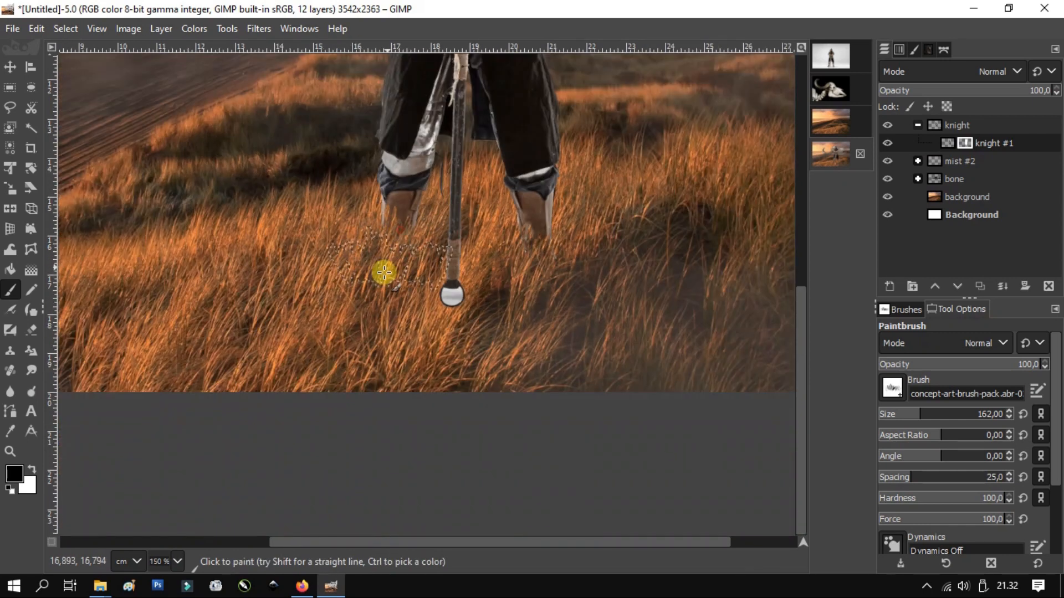
scroll(468, 274, "up", 2)
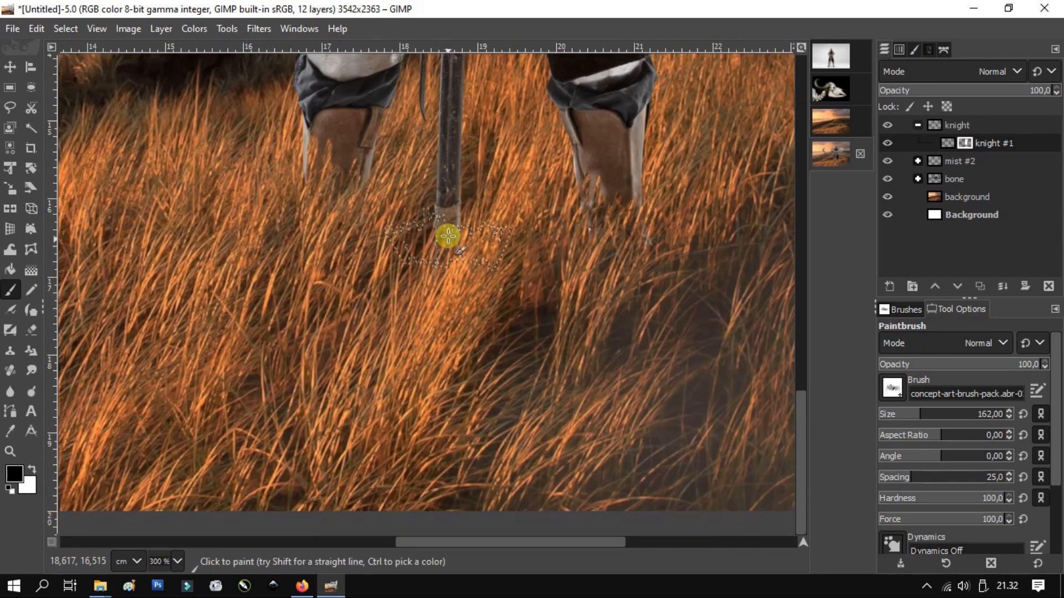
scroll(451, 347, "down", 3)
scroll(527, 340, "up", 5)
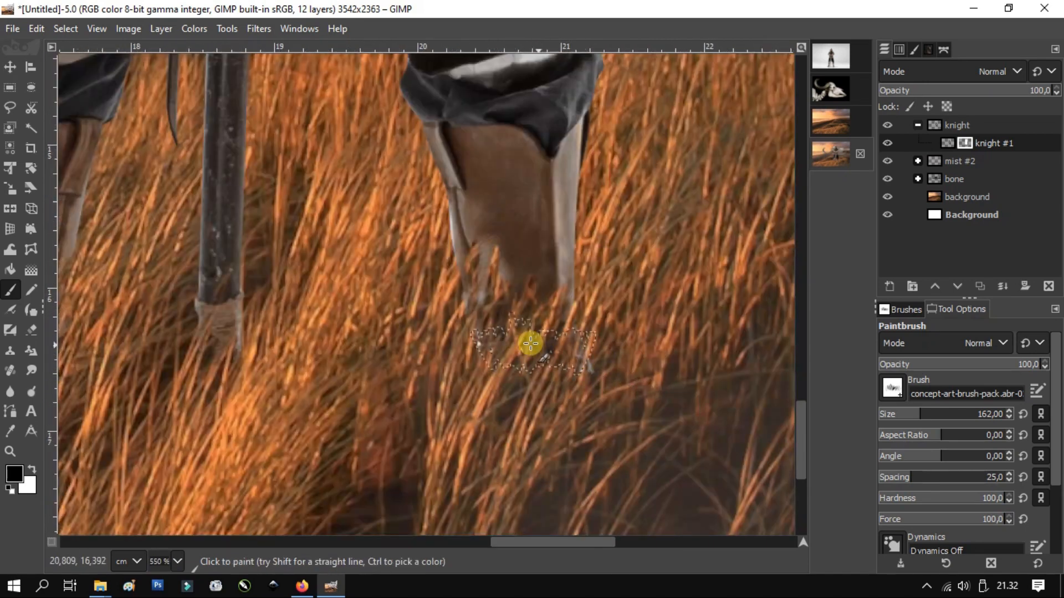
scroll(570, 373, "down", 2)
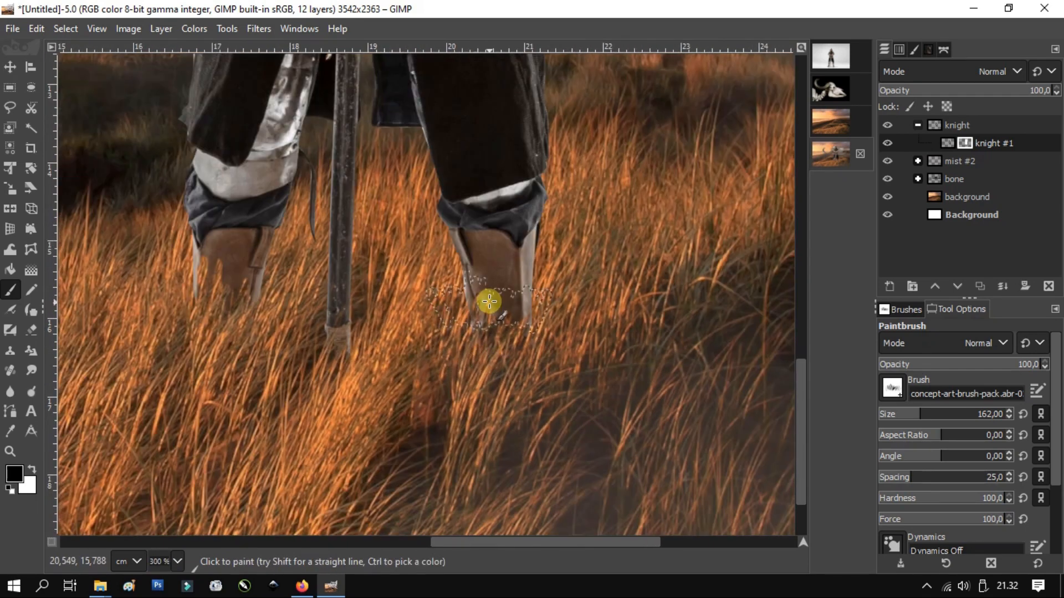
scroll(591, 375, "down", 5)
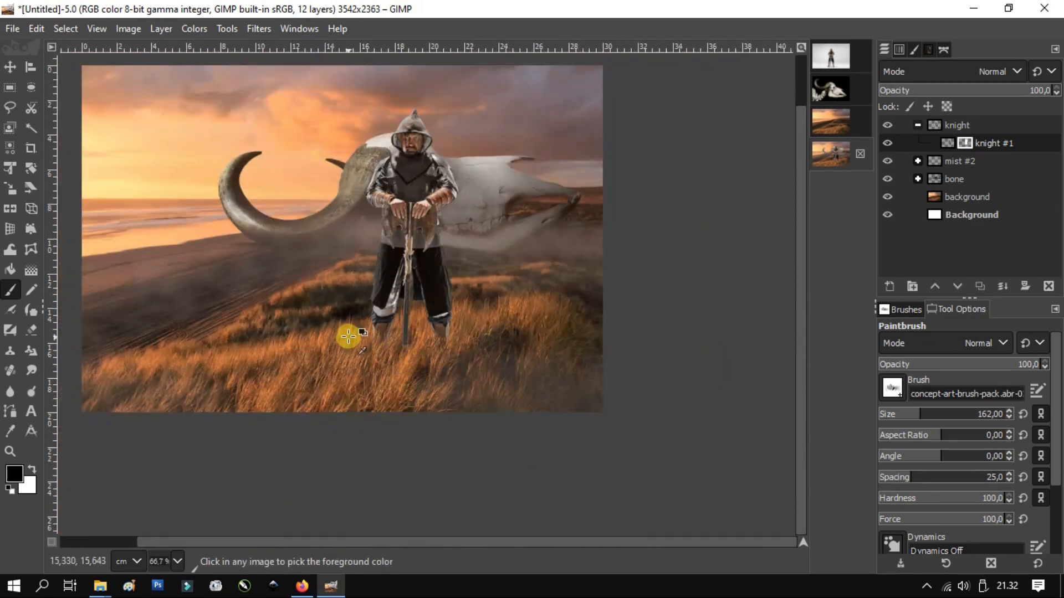
scroll(411, 316, "up", 5)
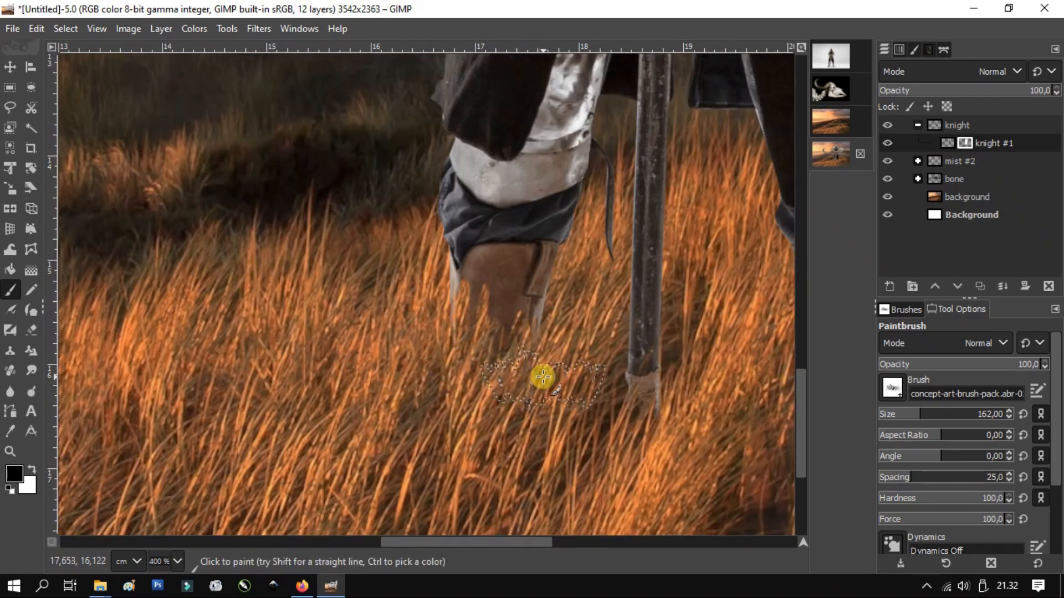
scroll(542, 373, "down", 2)
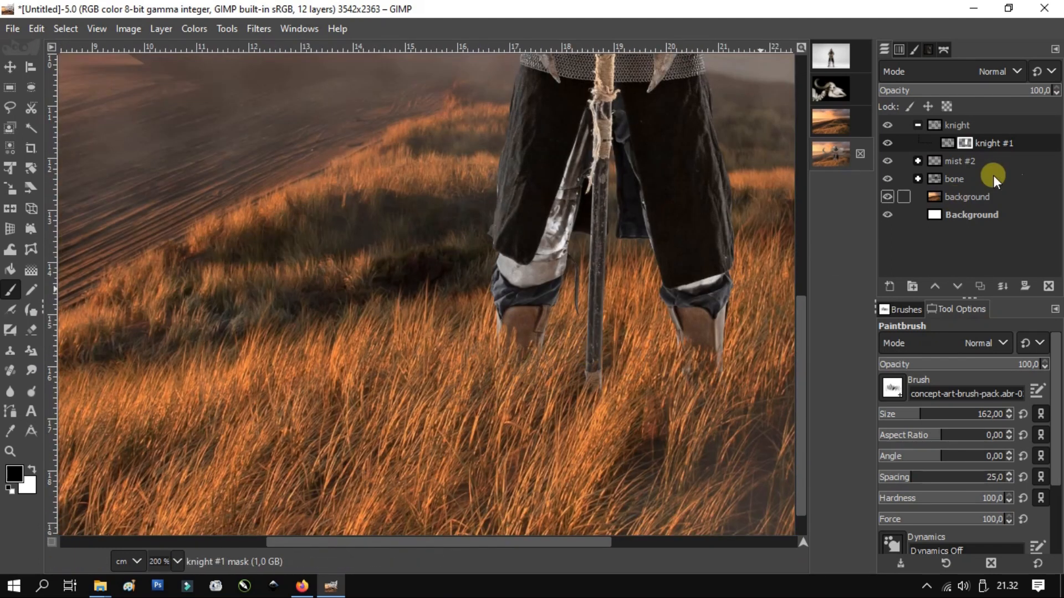
Step: Create a transparent layer named shadow and place it below the knight #1 layer
left_click(1023, 143)
left_click(890, 286)
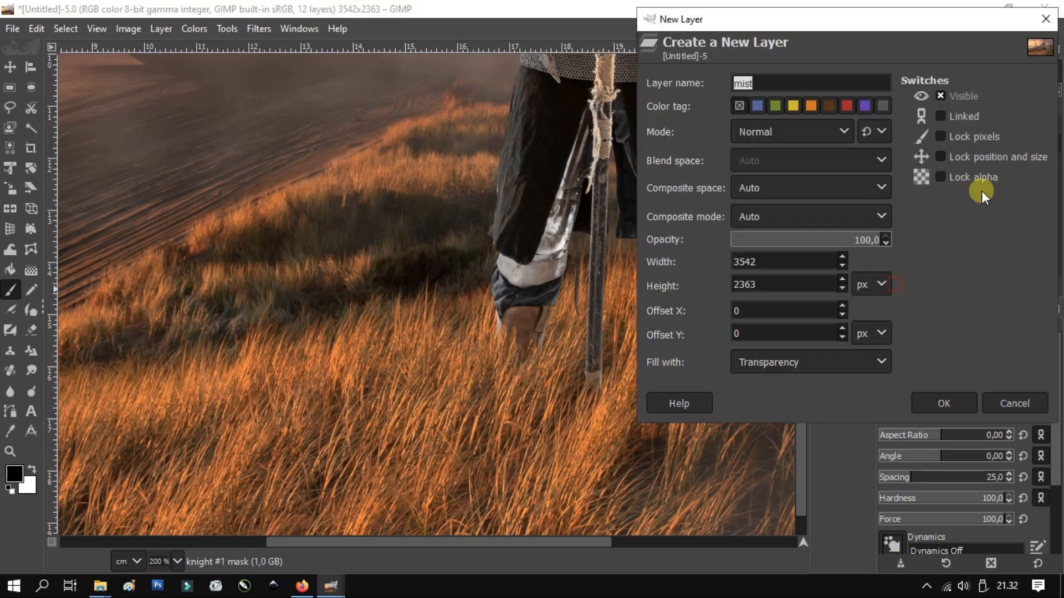
type("shad")
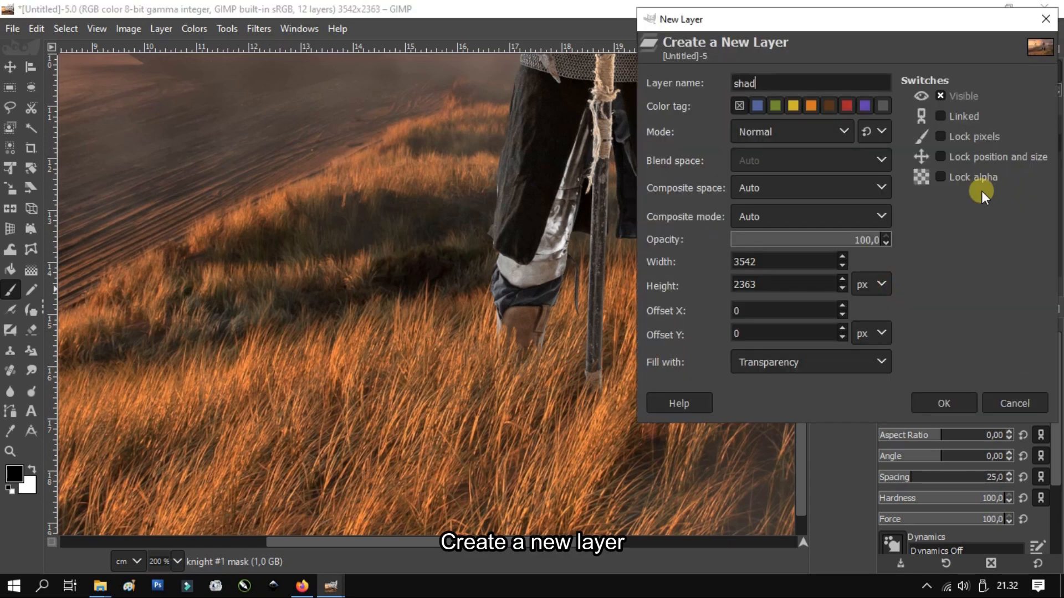
type("ow")
key("BackSpace")
type("ow")
key("Return")
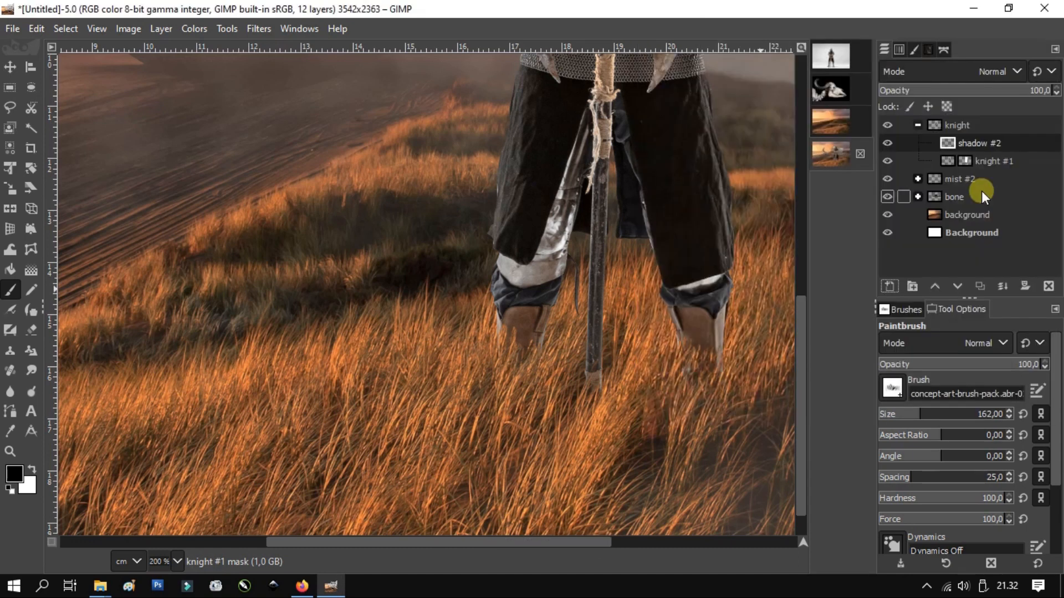
left_click(957, 286)
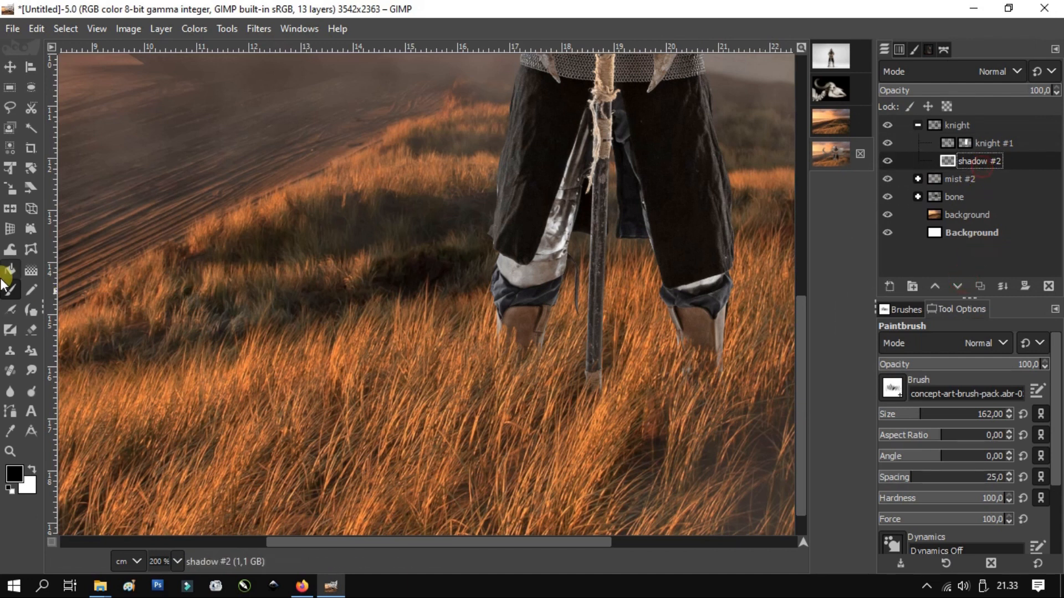
Step: Set up a black Airbrush with the 2. Hardness 025 brush, size 261, aspect ratio 4, angle -31, opacity 63.9, hardness 32 and force 50
left_click(10, 309)
left_click(878, 381)
scroll(941, 244, "down", 1)
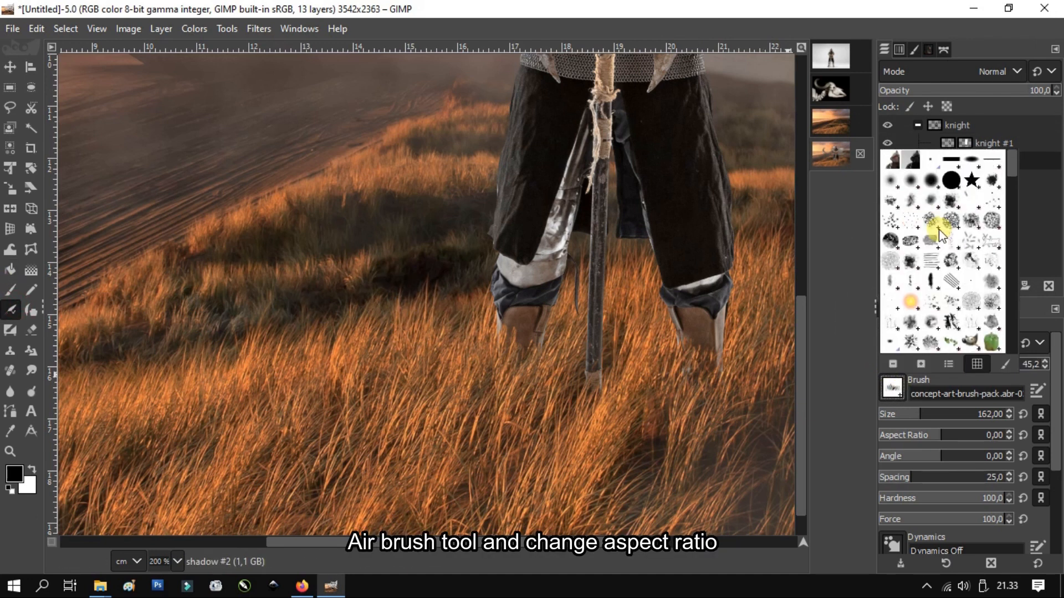
double_click(889, 182)
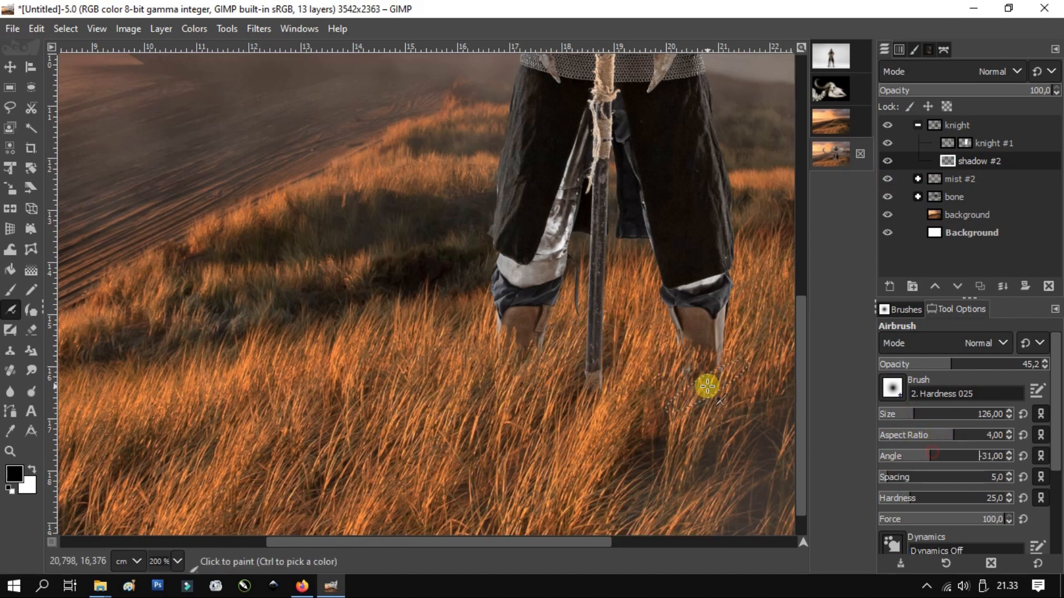
key("1")
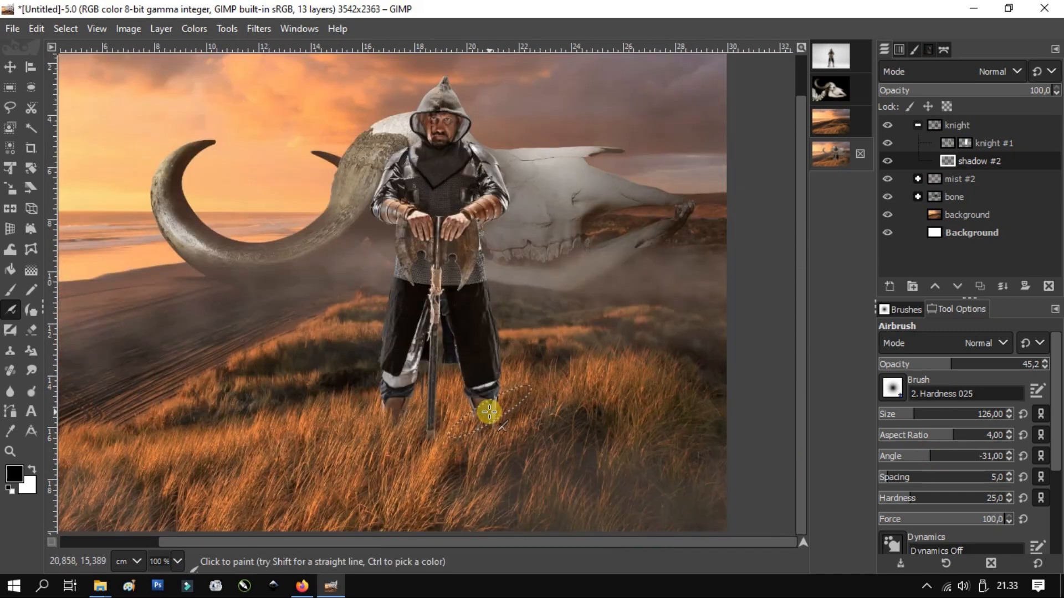
key("2")
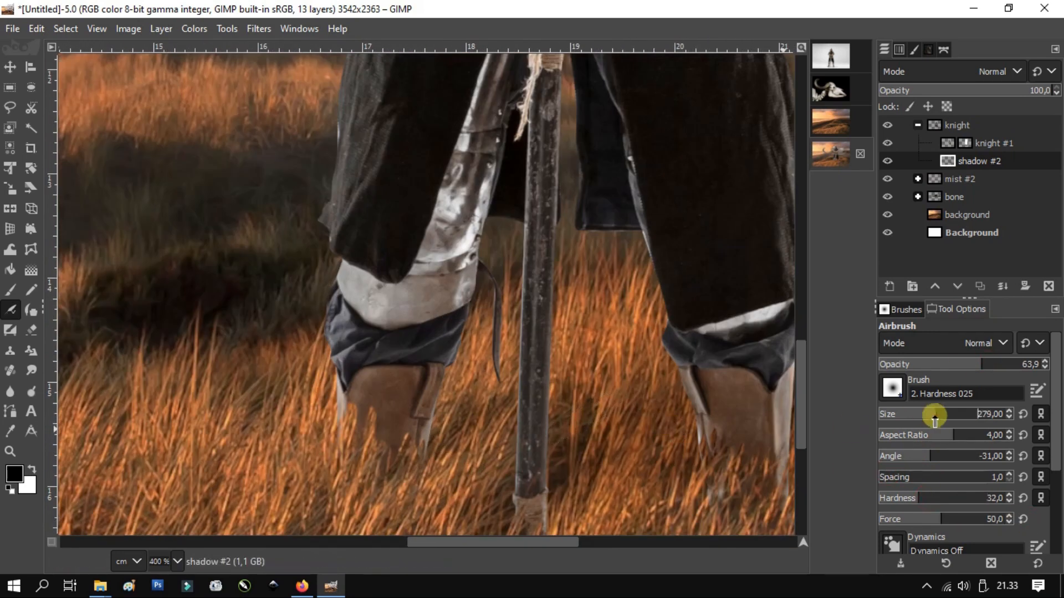
left_click_drag(935, 421, 933, 421)
Step: Airbrush a slanted shadow on the grass from the base of the sword, adjusting the brush angle to -24
left_click_drag(601, 476, 548, 382)
scroll(538, 410, "up", 1)
left_click_drag(490, 423, 532, 385)
scroll(520, 371, "down", 2)
left_click_drag(934, 455, 936, 456)
scroll(507, 310, "down", 2)
scroll(488, 309, "up", 2)
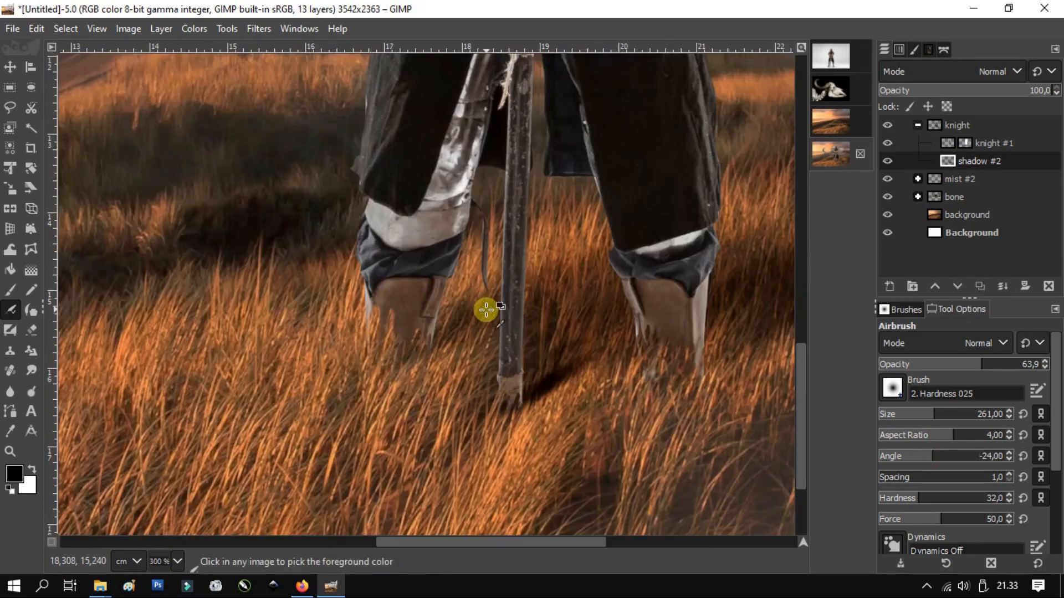
Step: Airbrush dark slanted shadows on the grass beside and behind both of the knight's legs
scroll(574, 331, "down", 2)
scroll(575, 330, "up", 2)
scroll(465, 333, "up", 2)
left_click_drag(473, 368, 399, 342)
scroll(333, 349, "left", 3)
left_click(286, 354)
scroll(332, 382, "down", 8)
scroll(397, 384, "up", 5)
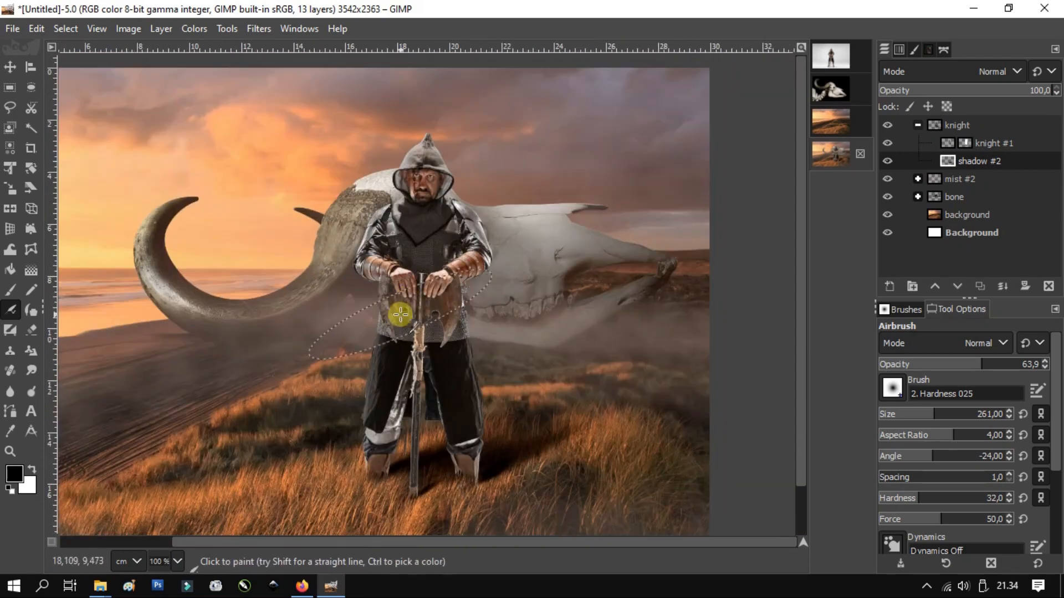
Step: Apply Exposure to the shadow #2 layer with black level -0.010, and reduce the layer's opacity to 92
scroll(445, 419, "up", 2)
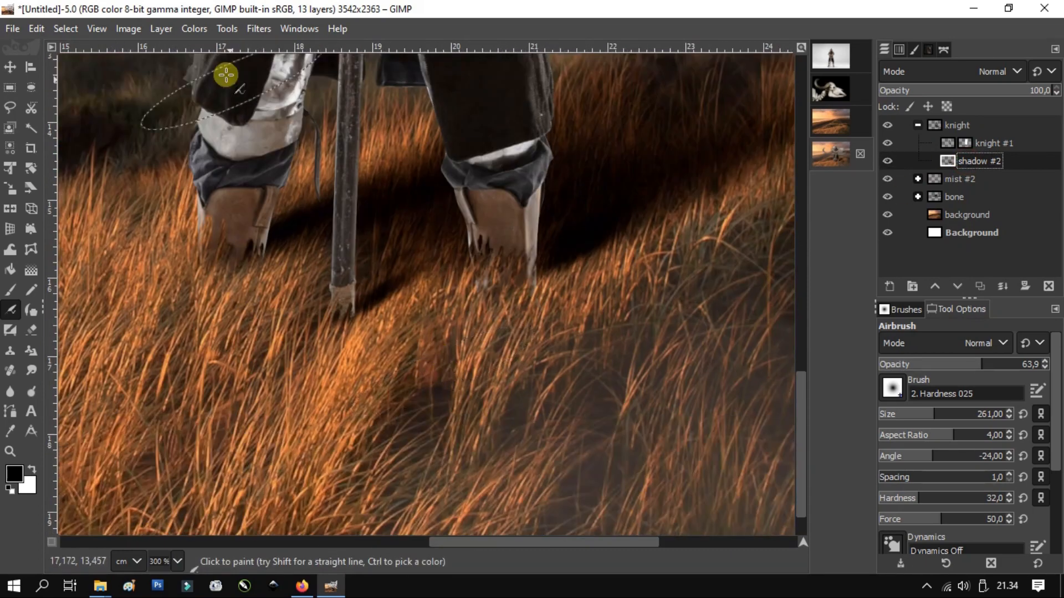
left_click(194, 28)
left_click(221, 148)
scroll(481, 286, "up", 3)
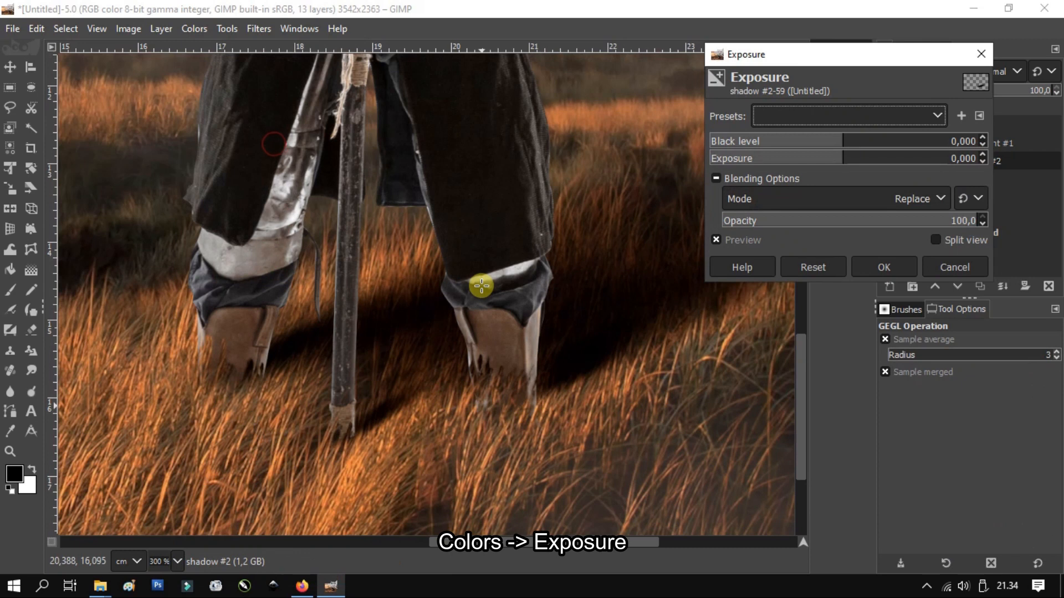
left_click(983, 145)
left_click(983, 146)
left_click(983, 146)
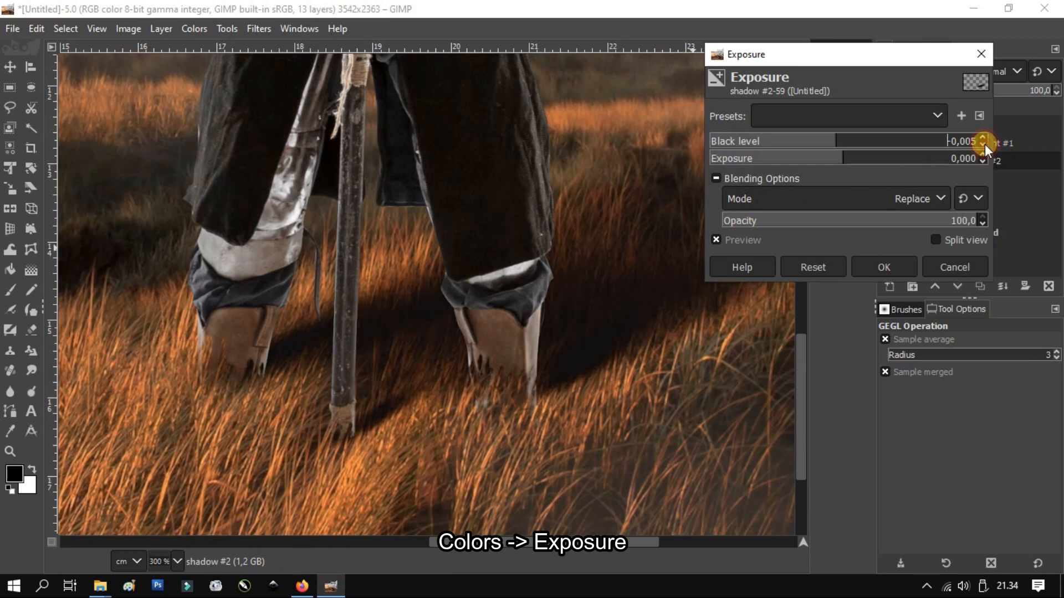
left_click(984, 145)
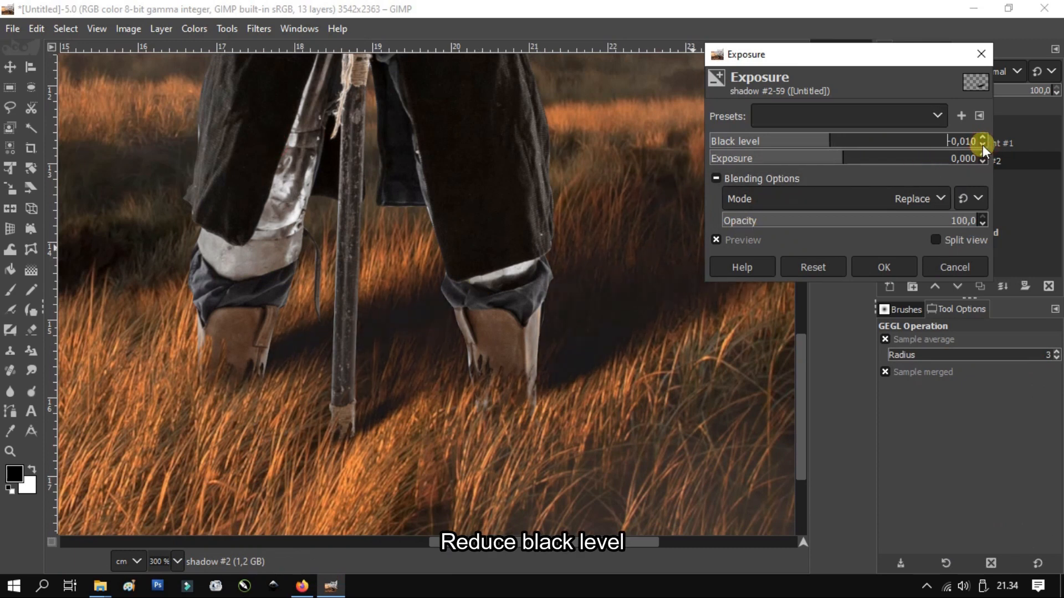
left_click(886, 268)
left_click(1056, 93)
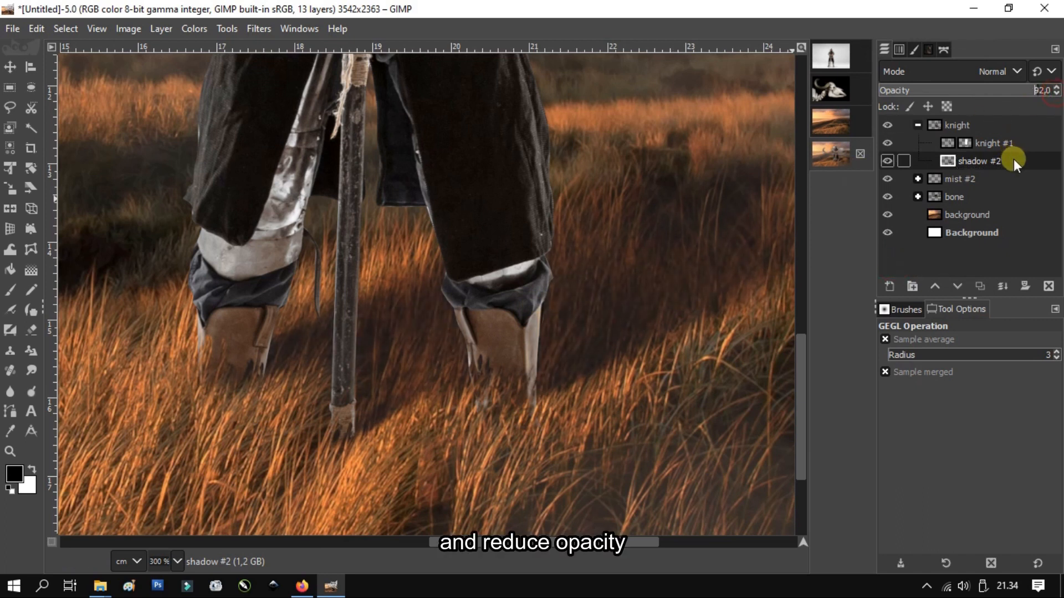
Step: Create another transparent shadow layer above shadow #2 and airbrush darker contact shadows beside the feet and the sword base
left_click(890, 287)
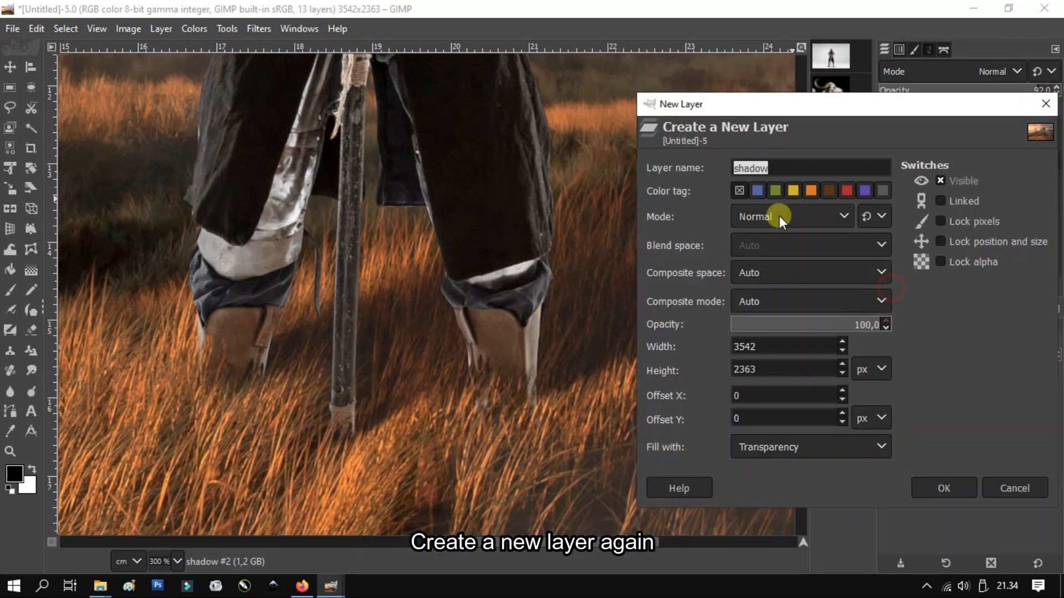
left_click(940, 489)
left_click(10, 309)
scroll(581, 311, "up", 1)
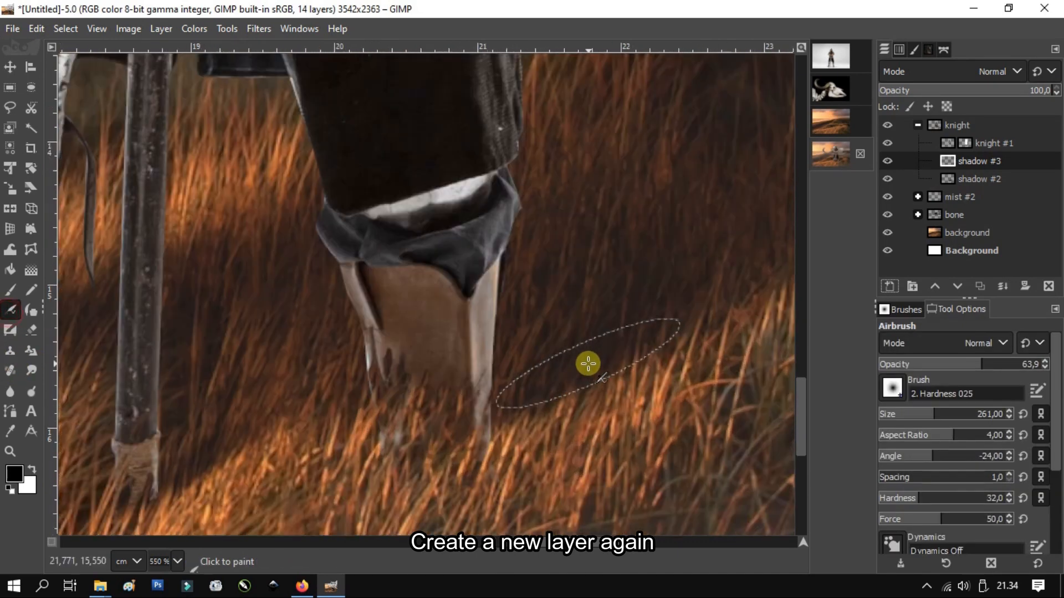
scroll(586, 363, "down", 1)
scroll(530, 360, "down", 4)
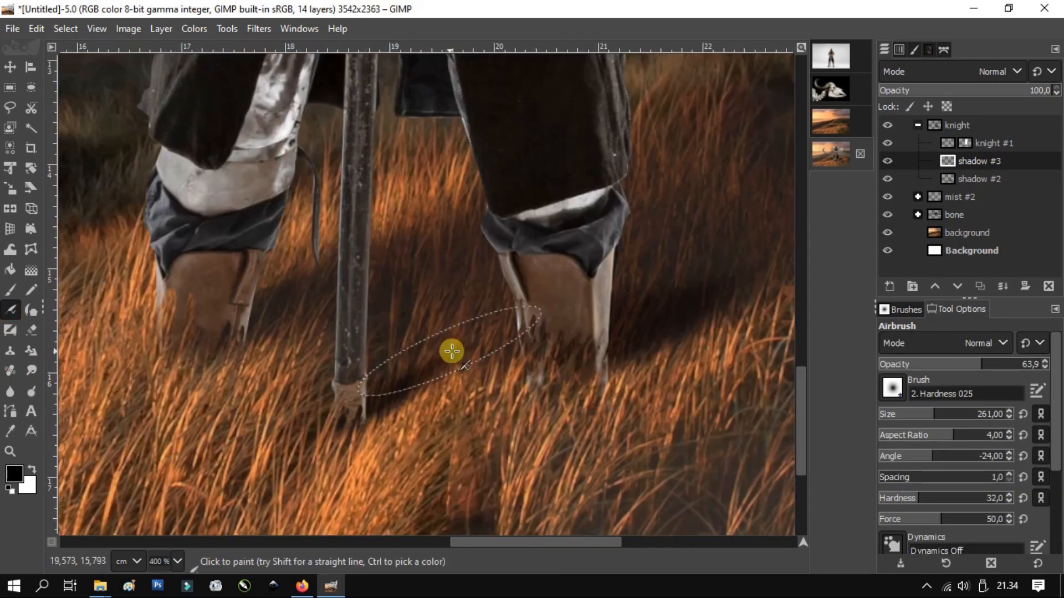
scroll(676, 386, "up", 3)
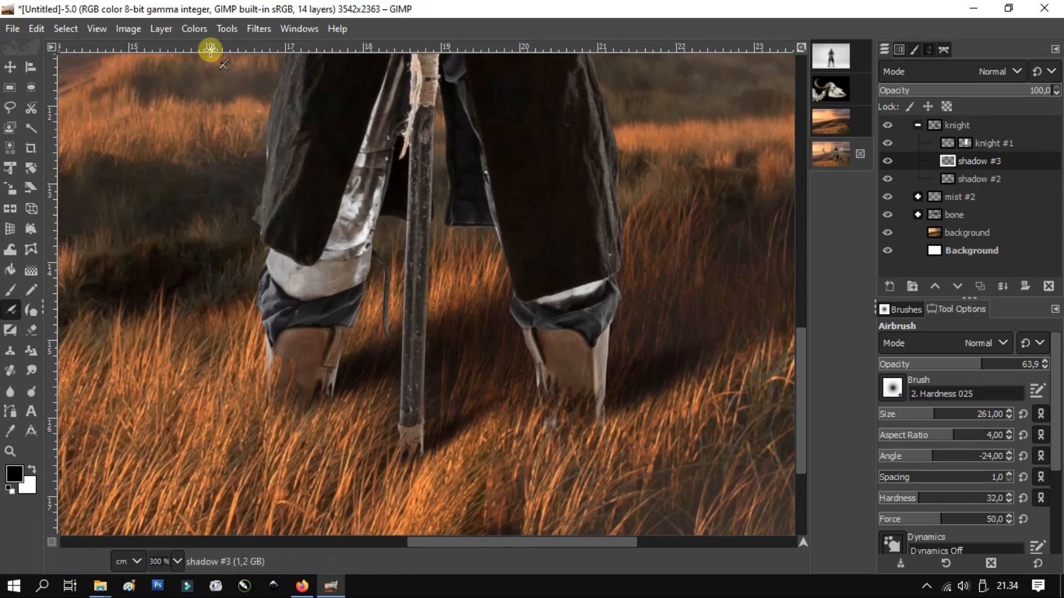
Step: Apply Exposure to the shadow #3 layer with the black level lowered to -0.008
left_click(194, 29)
left_click(230, 147)
left_click(983, 145)
left_click(983, 145)
left_click(982, 145)
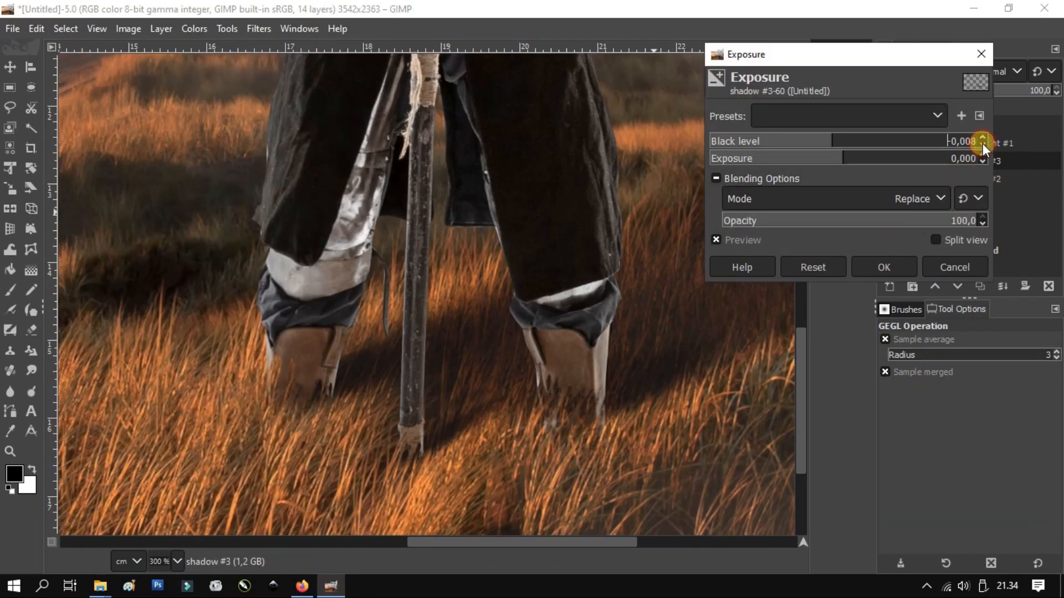
left_click(886, 268)
Step: Add a white (full opacity) layer mask to the shadow #2 layer
left_click(985, 161)
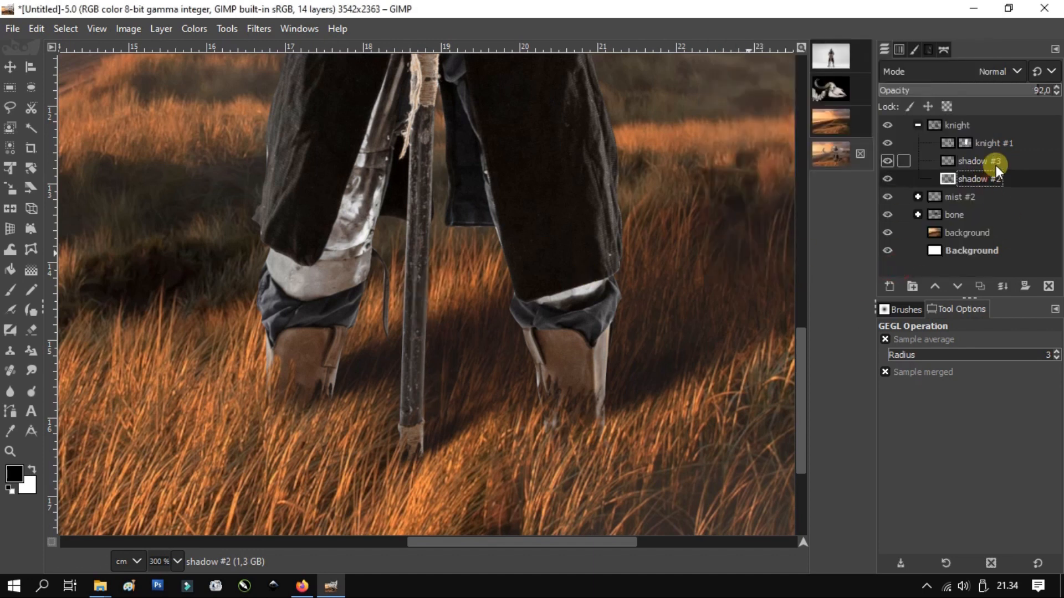
left_click(985, 177)
left_click(1025, 286)
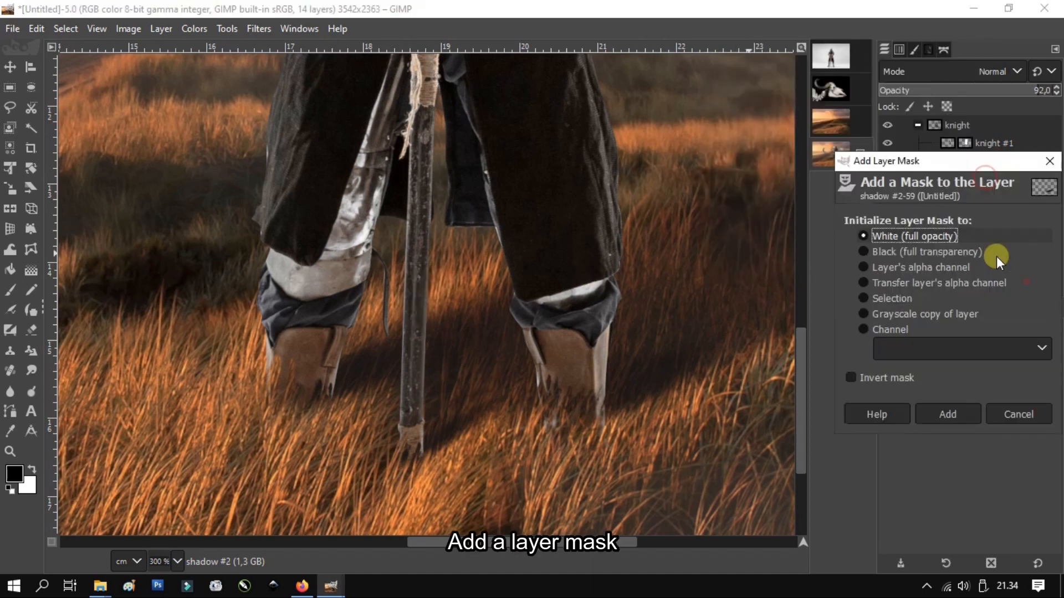
left_click(947, 414)
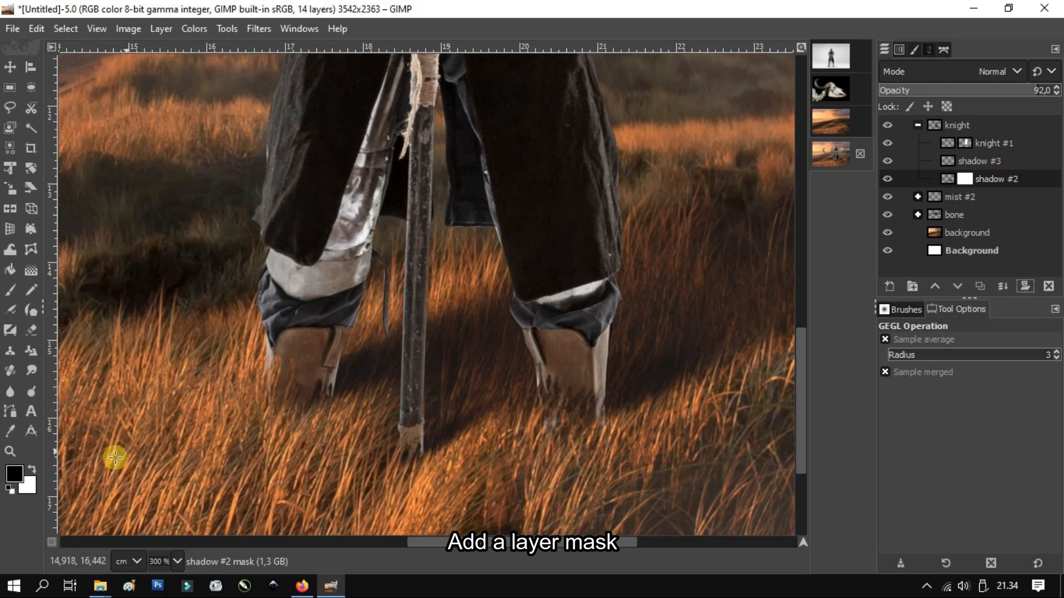
Step: Airbrush black on the shadow #2 mask to clear the shadow from the grass in front of the knight's left-hand foot in the picture
left_click(9, 309)
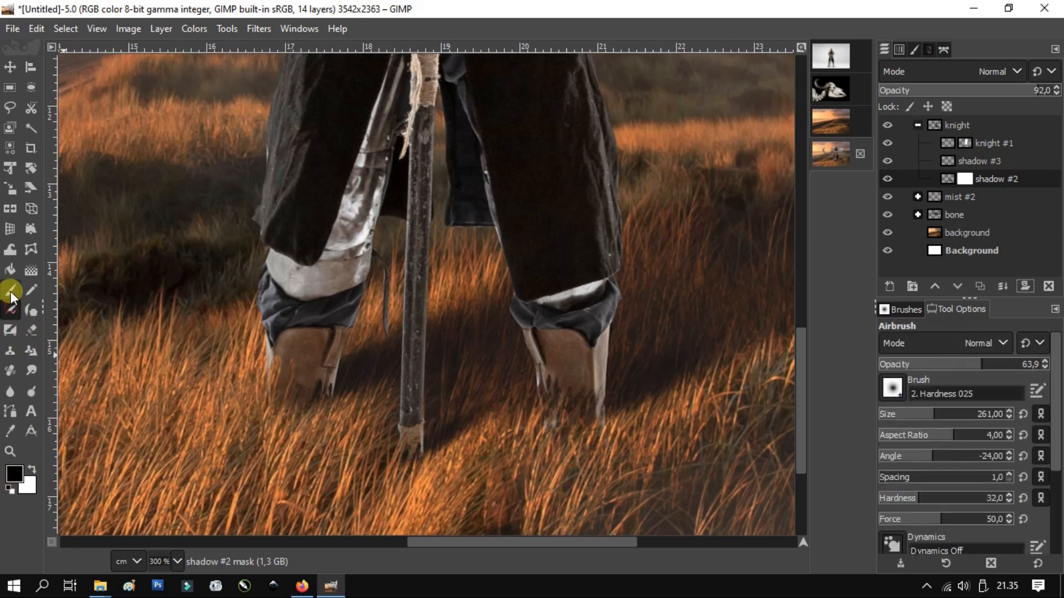
scroll(218, 446, "up", 4)
mouse_move(238, 397)
left_mouse_down()
mouse_move(301, 409)
mouse_move(312, 336)
left_mouse_up()
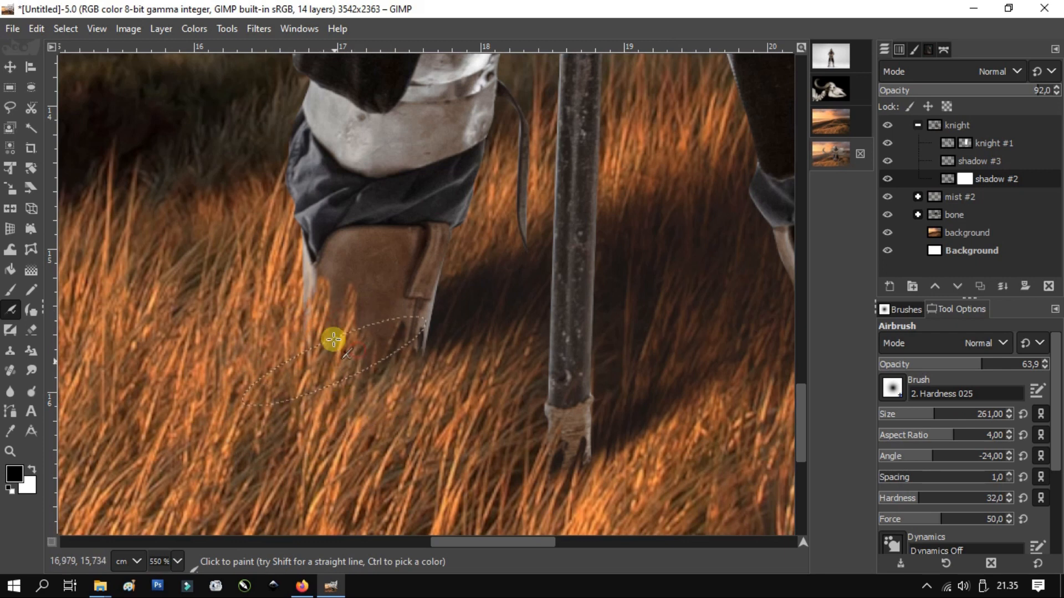
scroll(327, 372, "right", 5)
scroll(327, 372, "down", 3)
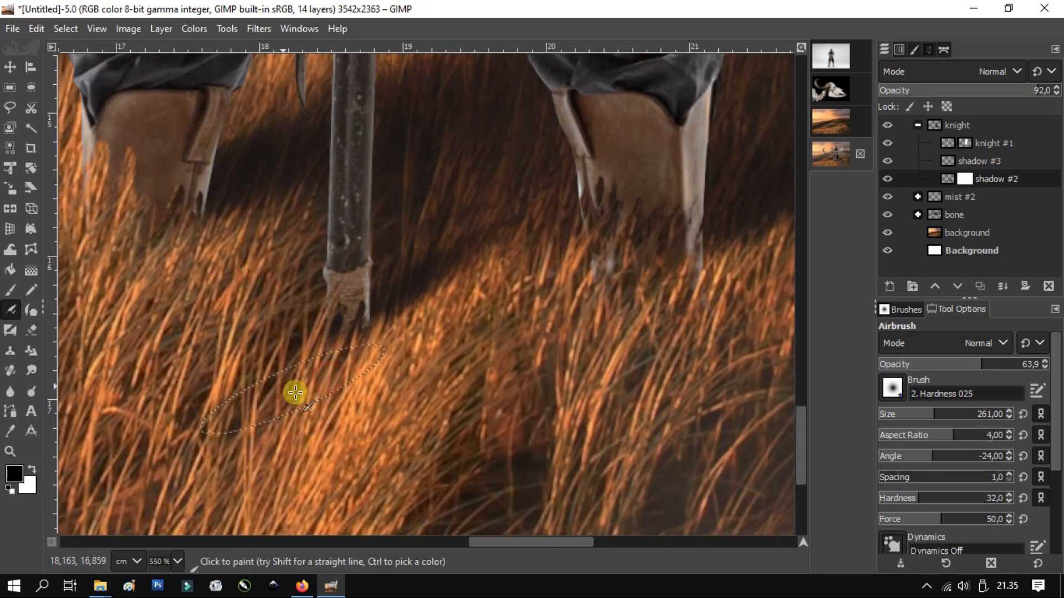
Step: With the Paintbrush, mask out the shadow #2 shading on the grass in front of the sword tip and the right-hand foot
left_click(11, 290)
scroll(238, 338, "up", 2)
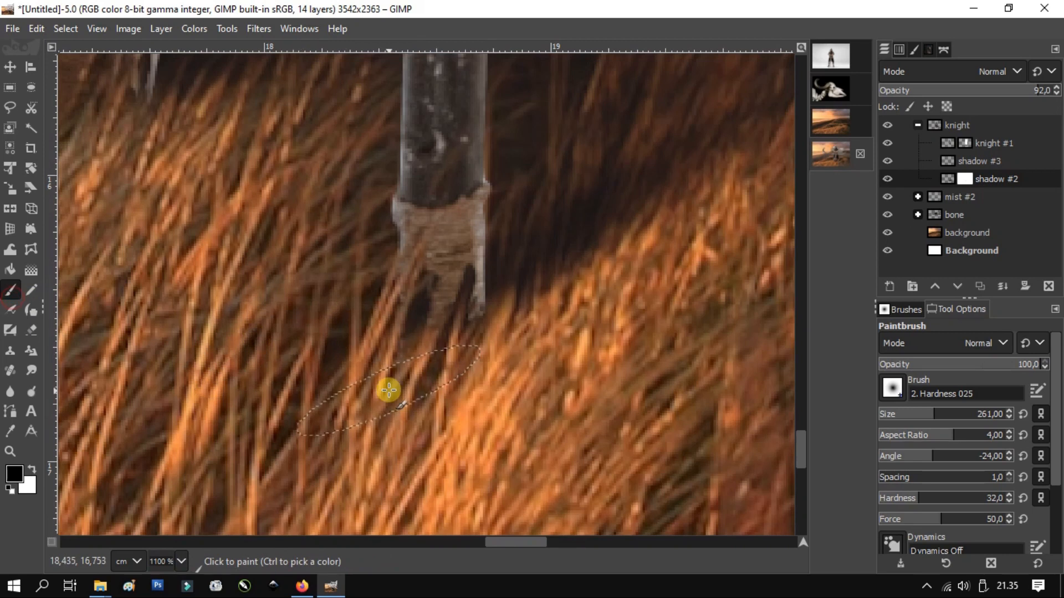
scroll(329, 332, "down", 2)
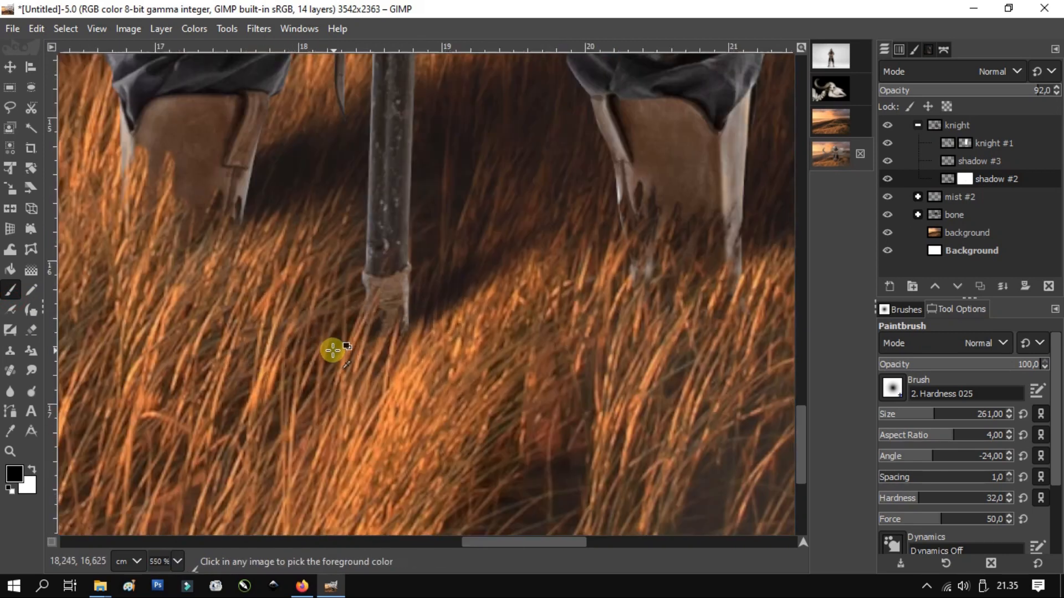
scroll(333, 407, "right", 3)
scroll(332, 407, "up", 1)
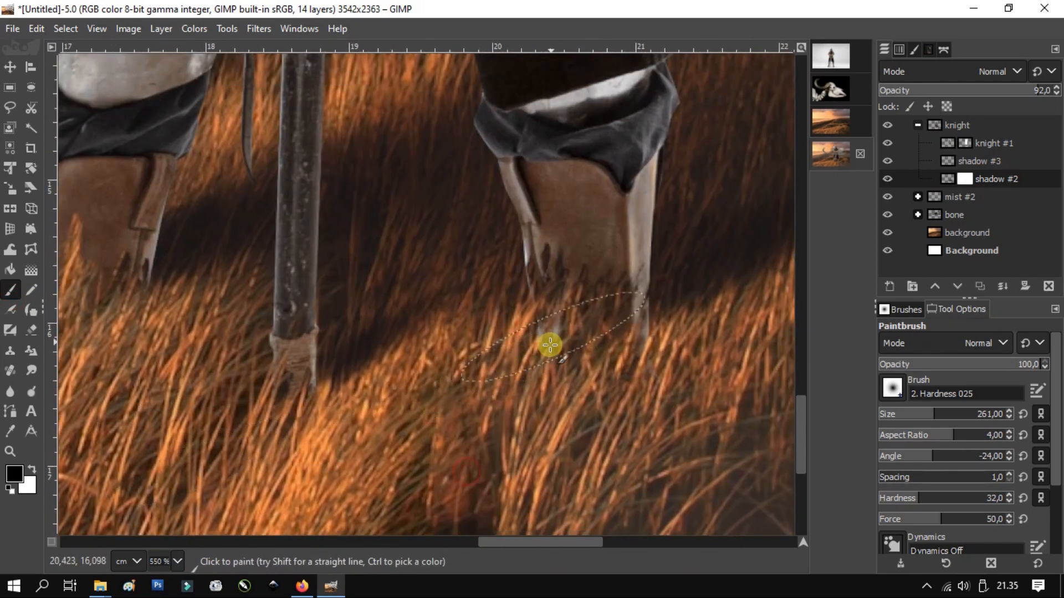
scroll(551, 344, "up", 1)
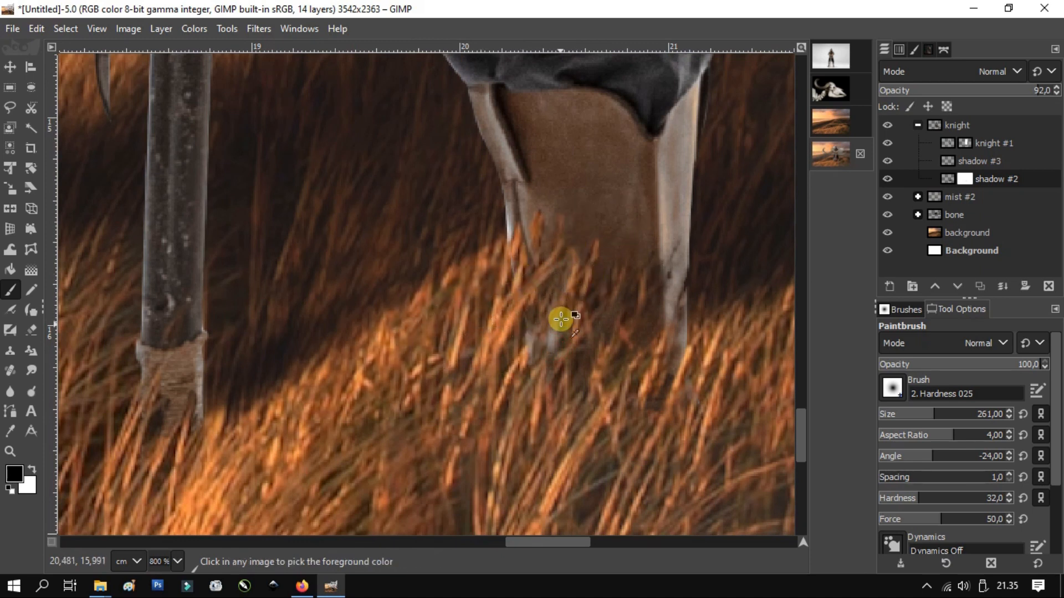
scroll(604, 417, "down", 7)
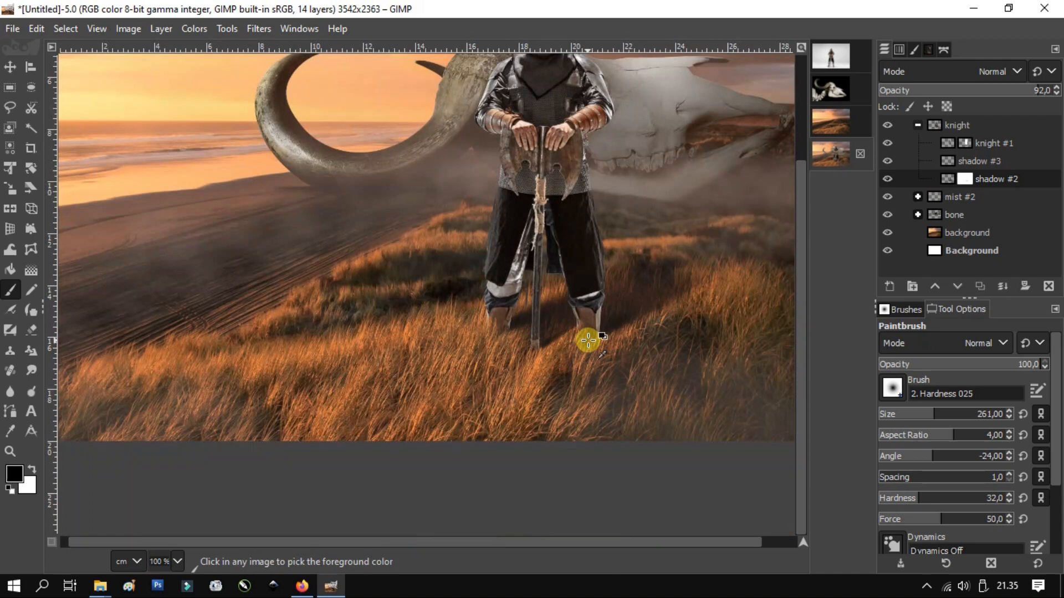
scroll(547, 392, "up", 3)
scroll(537, 404, "down", 2)
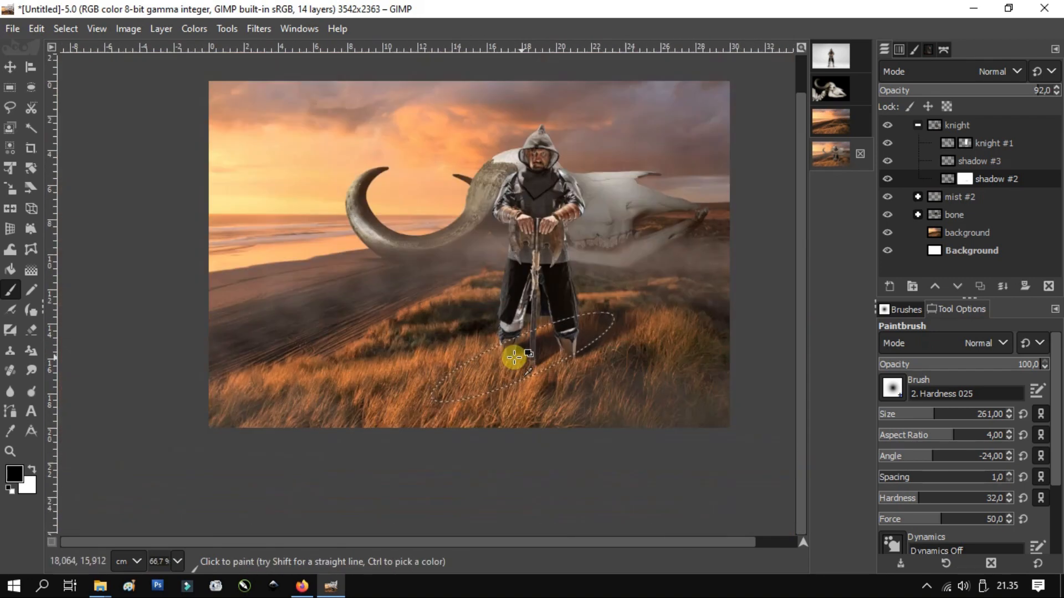
scroll(525, 382, "up", 2)
Step: Duplicate the knight #1 layer
left_click(11, 67)
scroll(332, 196, "down", 1)
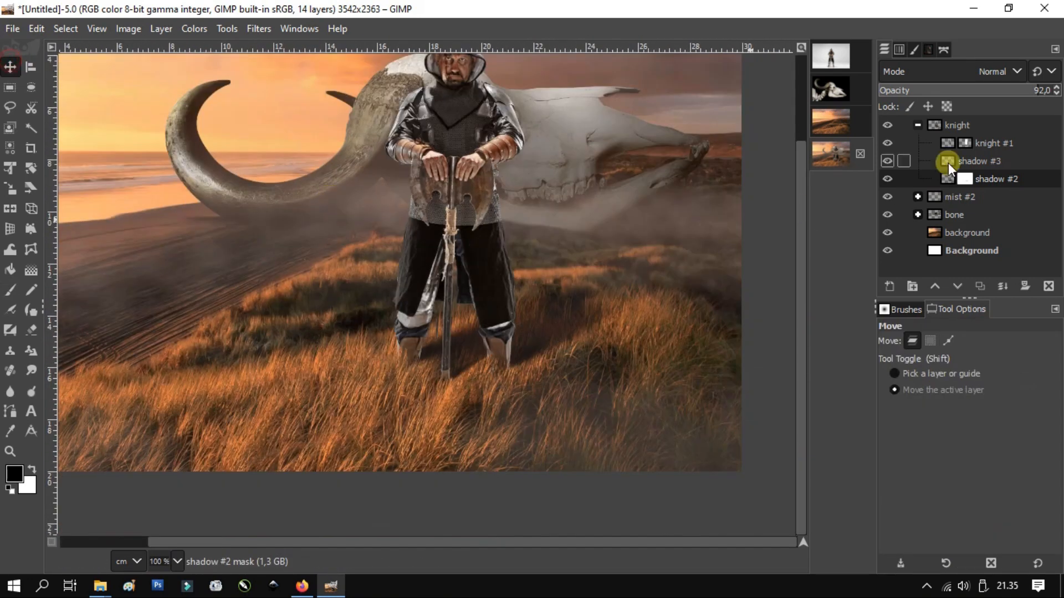
left_click(1012, 160)
left_click(1010, 145)
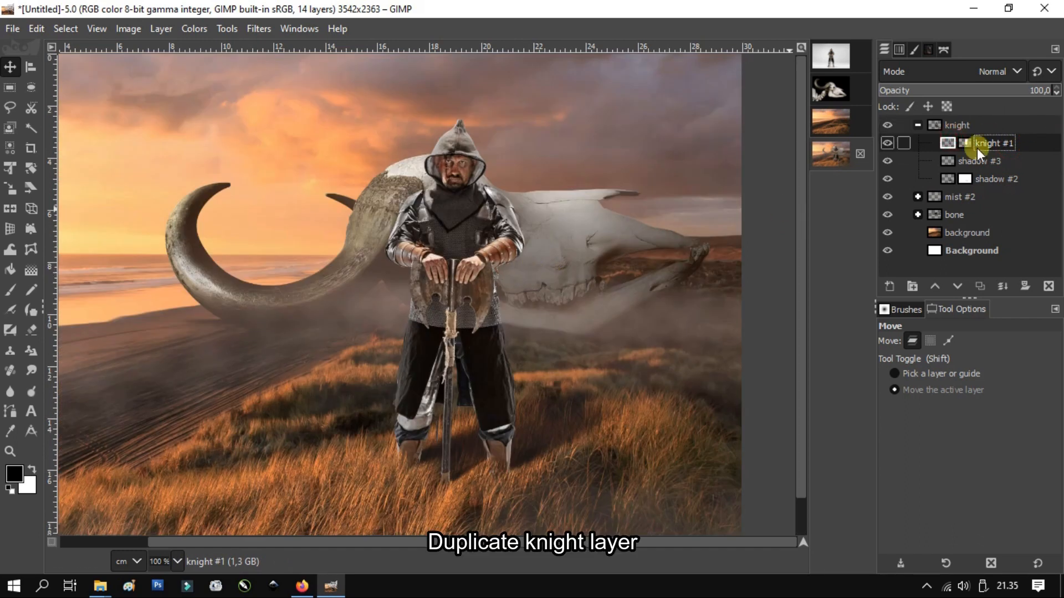
right_click(948, 144)
left_click(885, 183)
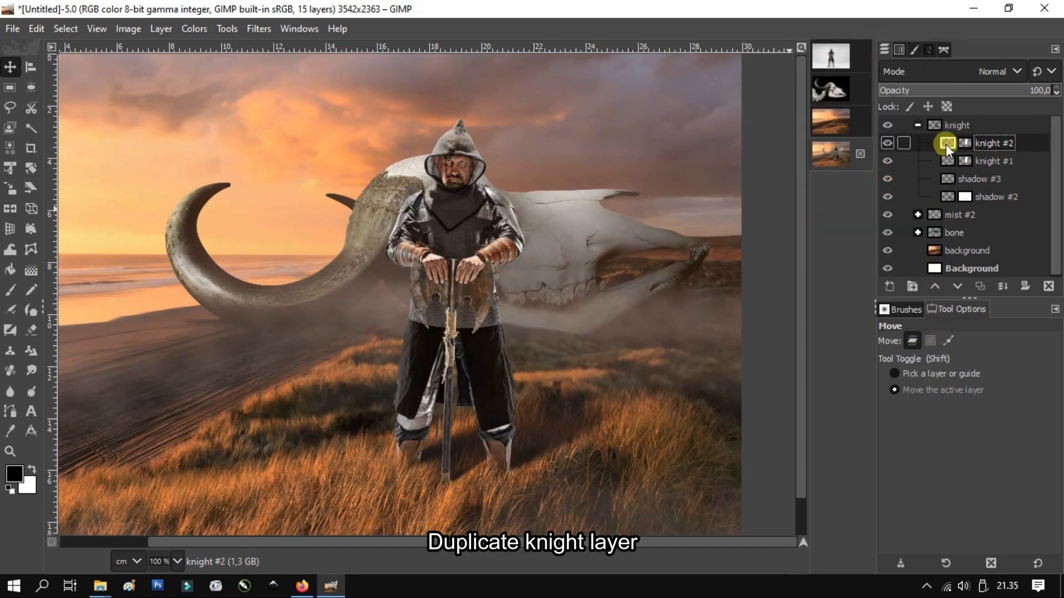
Step: Darken the knight #2 layer with Exposure set to -2.733
left_click(194, 28)
left_click(214, 148)
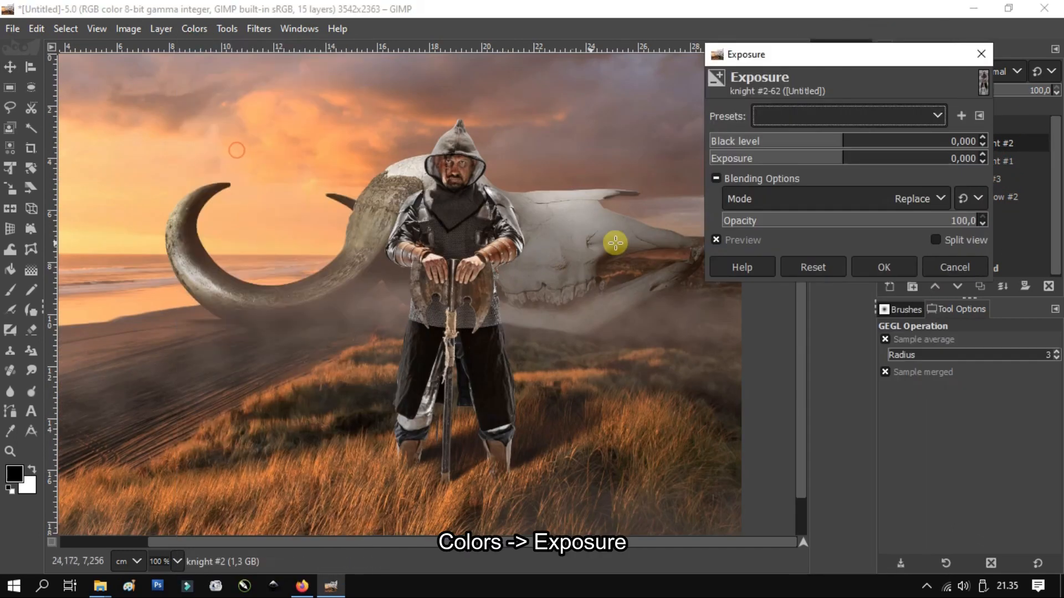
left_click_drag(843, 161, 814, 161)
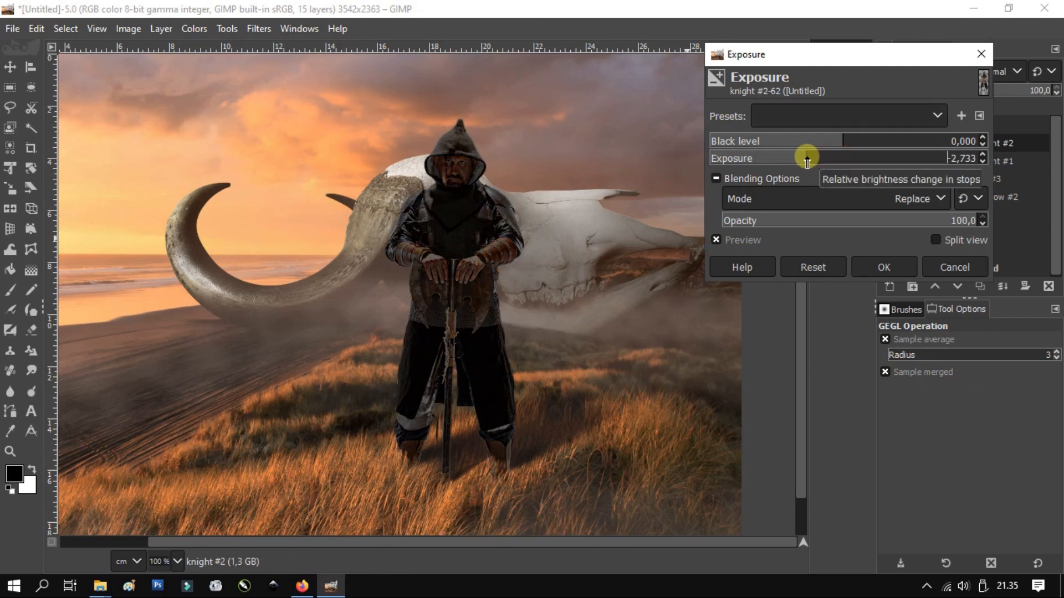
left_click(884, 267)
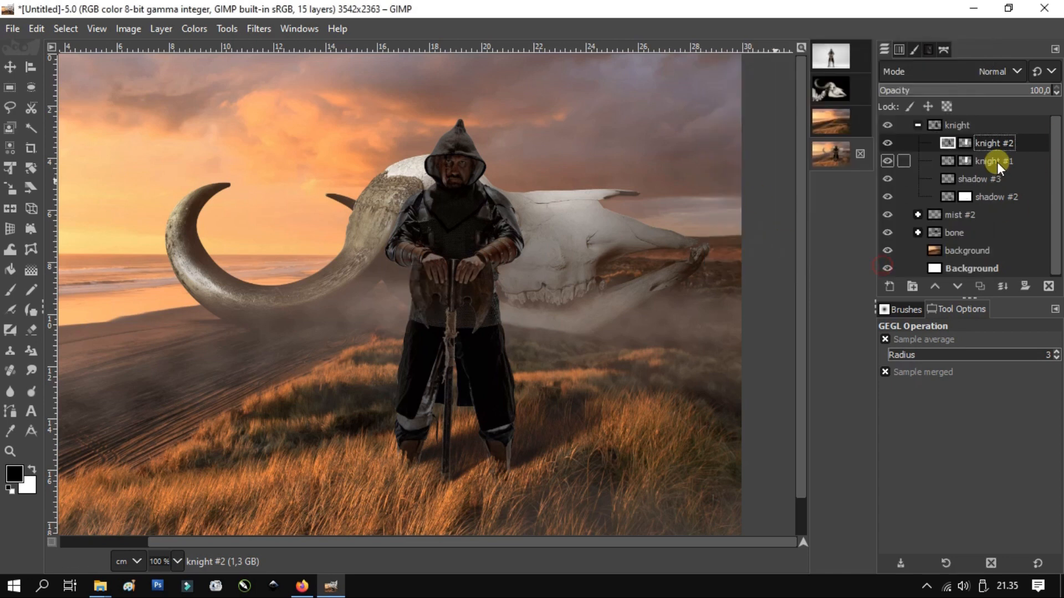
Step: Airbrush black on the knight #2 mask with aspect ratio 0 to restore light on the sunward arm, shoulder, hood and face
left_click(17, 315)
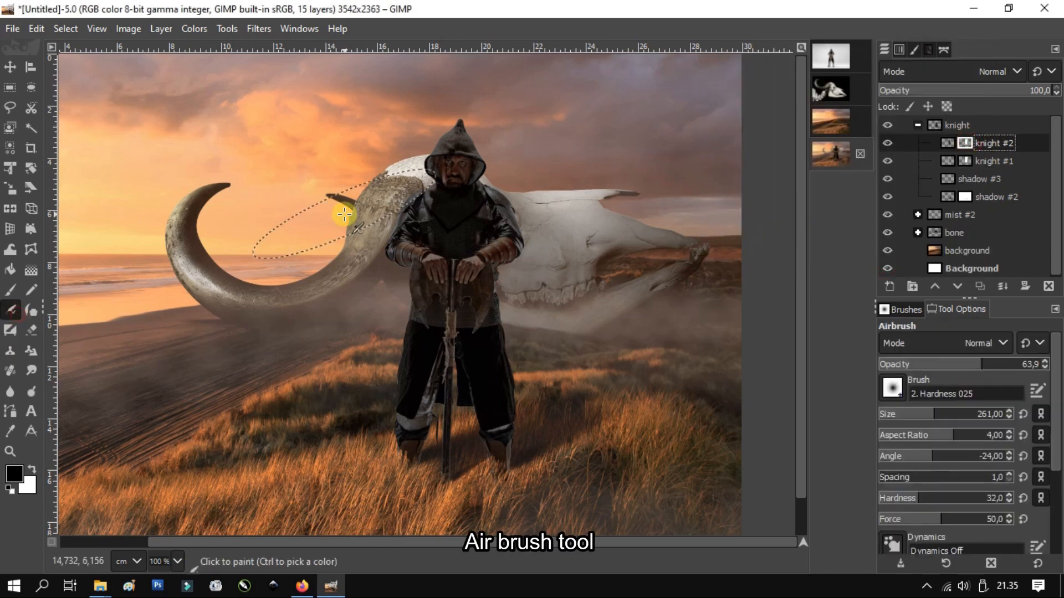
scroll(293, 230, "up", 3)
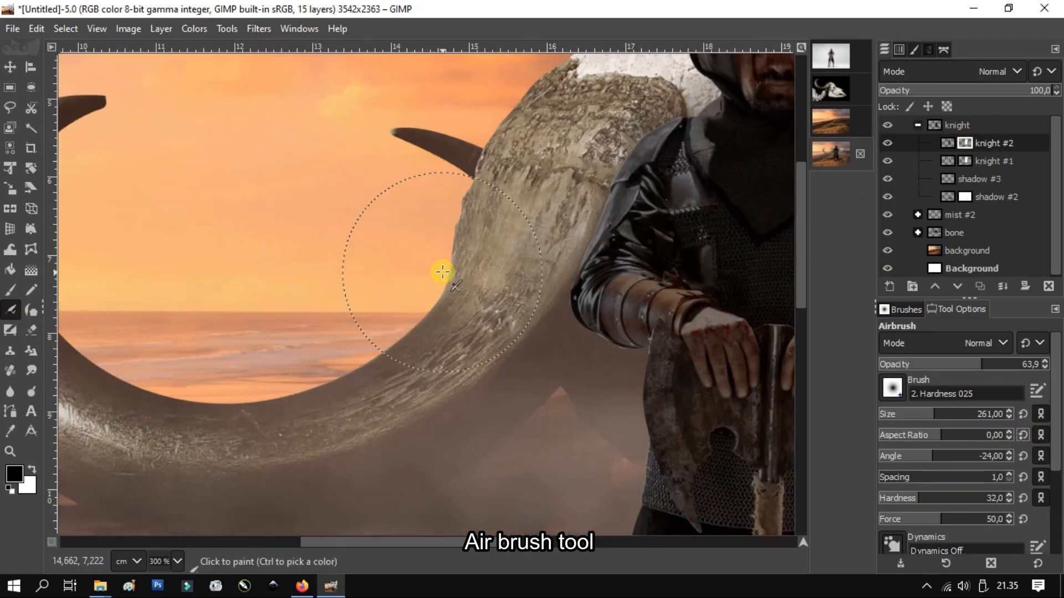
mouse_move(527, 438)
left_mouse_down()
mouse_move(491, 413)
mouse_move(560, 254)
left_mouse_up()
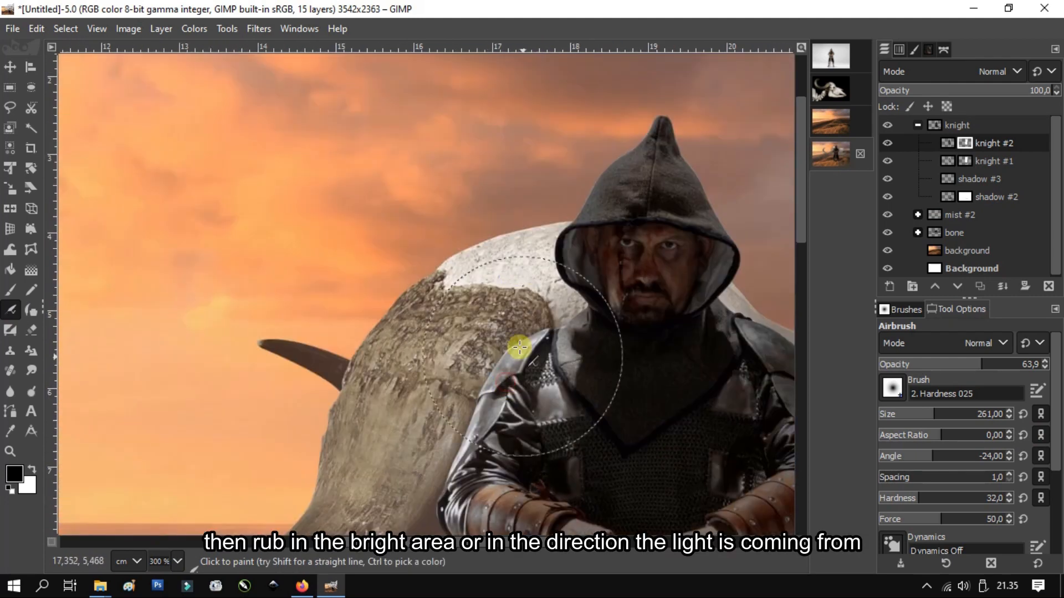
left_click_drag(517, 349, 592, 141)
scroll(504, 268, "up", 4)
scroll(501, 267, "down", 6)
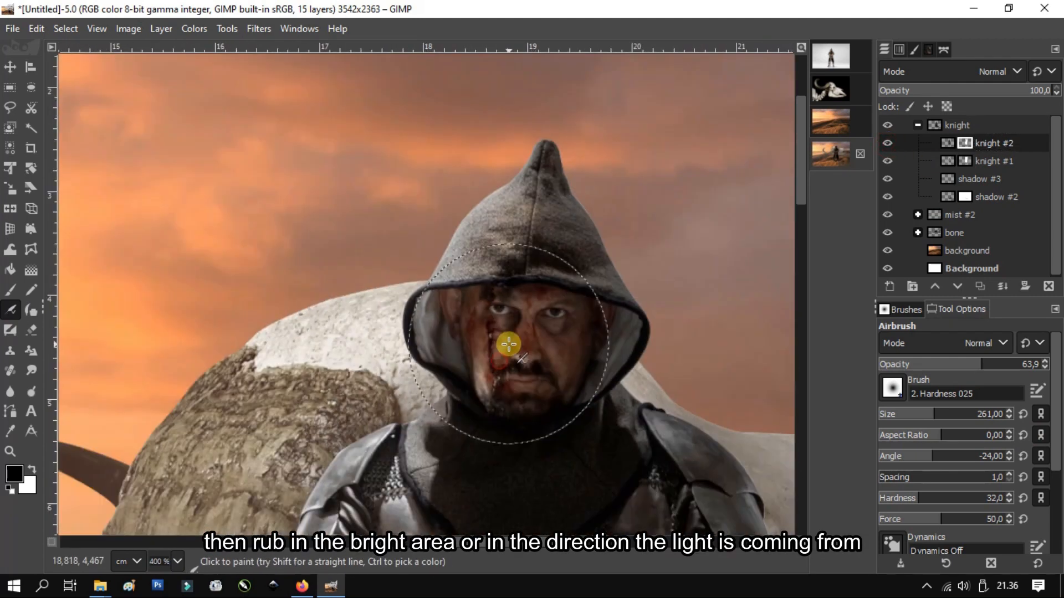
Step: Continue airbrushing the knight #2 mask to brighten the sunlit armour, forearms, hands and face
scroll(390, 280, "up", 5)
left_click_drag(391, 279, 471, 488)
scroll(470, 493, "down", 2)
left_click_drag(322, 449, 367, 279)
mouse_move(368, 279)
left_mouse_down()
mouse_move(352, 463)
mouse_move(363, 358)
left_mouse_up()
left_click_drag(397, 438, 384, 373)
scroll(385, 373, "down", 4)
scroll(411, 283, "up", 4)
scroll(411, 283, "up", 2)
left_click_drag(498, 301, 492, 387)
scroll(501, 288, "up", 1)
mouse_move(501, 288)
left_mouse_down()
mouse_move(401, 415)
mouse_move(274, 523)
left_mouse_up()
left_click_drag(299, 443, 420, 373)
scroll(420, 373, "down", 6)
scroll(361, 253, "up", 5)
scroll(361, 254, "down", 4)
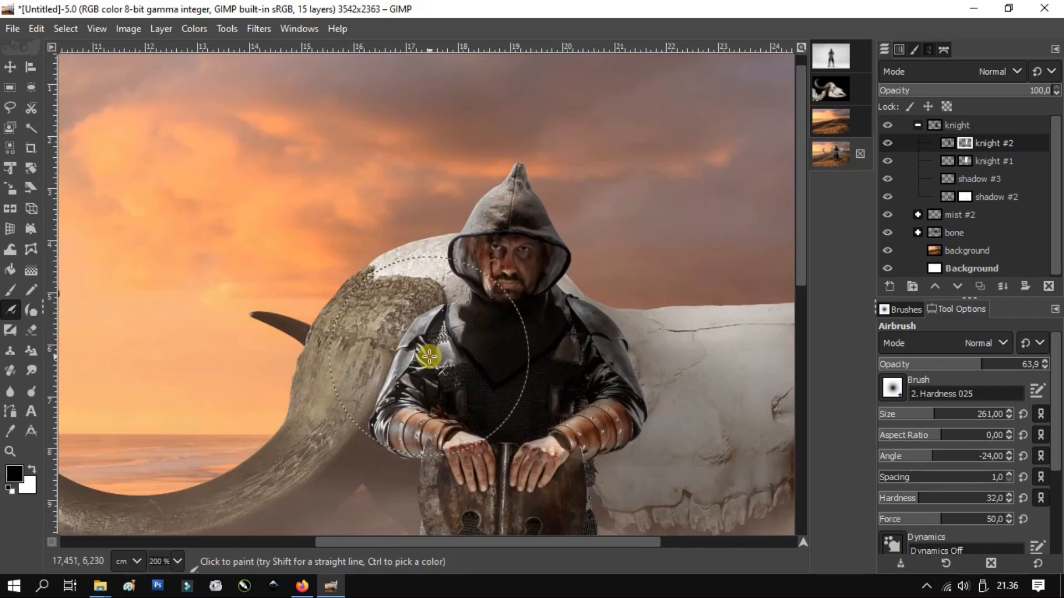
Step: Airbrush the knight #2 mask over the sunlit parts of the legs and check the lighting across the whole figure
scroll(430, 376, "up", 4)
scroll(493, 494, "down", 4)
scroll(506, 304, "up", 4)
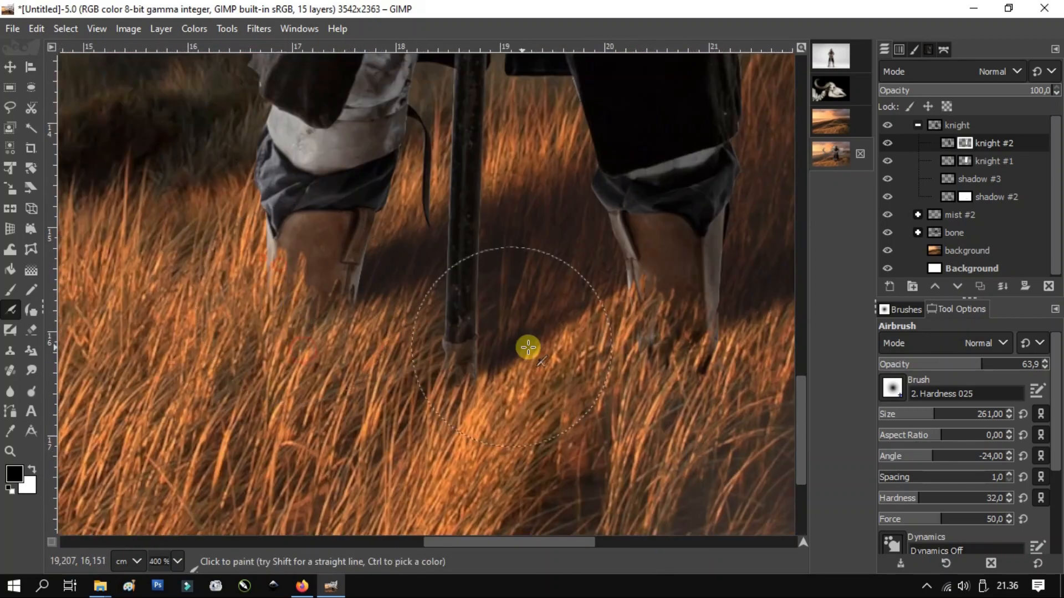
scroll(527, 349, "down", 4)
scroll(439, 373, "up", 2)
scroll(366, 272, "up", 2)
Step: Dodge the sunward edge of the hood on the knight #1 layer, using the Highlights range and a brush force of 19
left_click(946, 161)
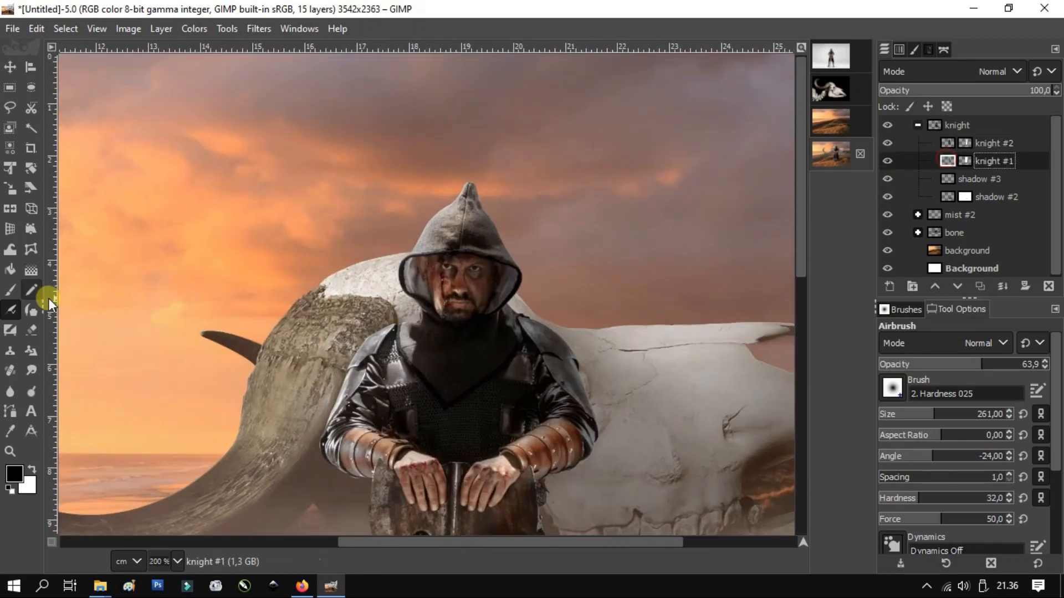
scroll(1031, 416, "down", 6)
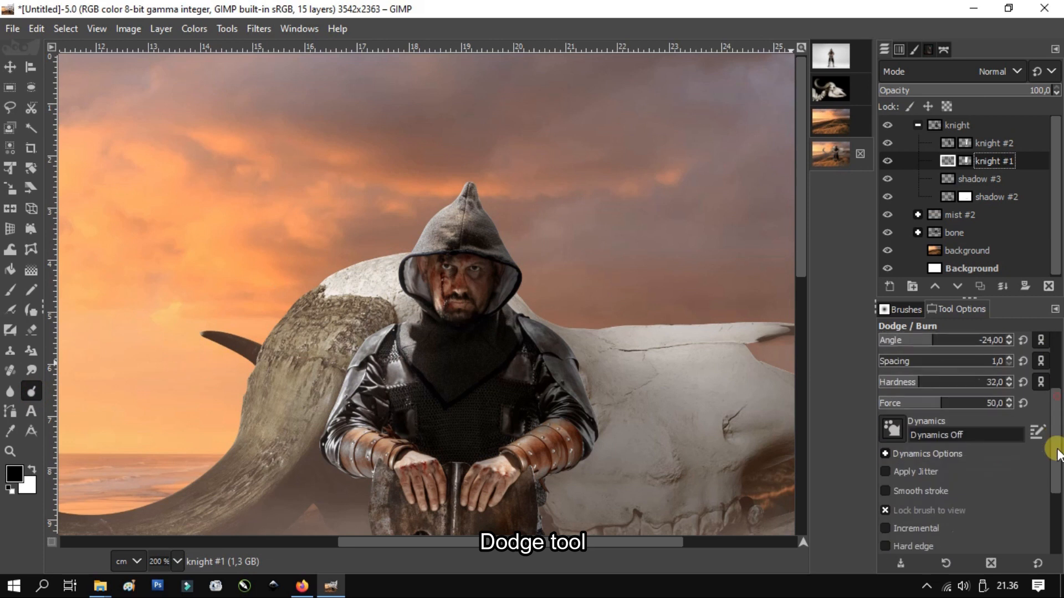
scroll(417, 206, "up", 3)
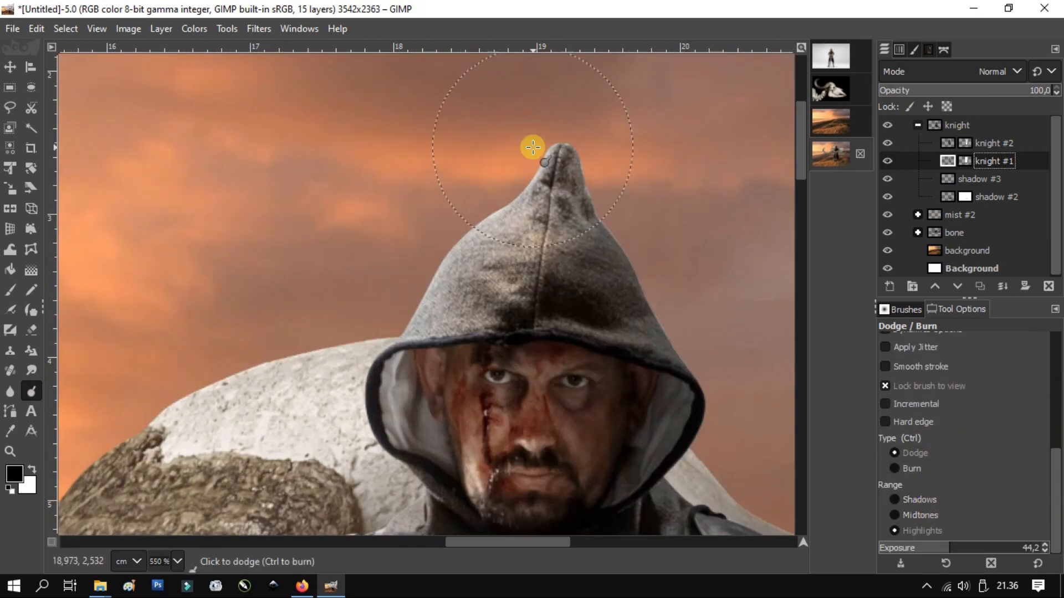
left_click_drag(532, 148, 438, 266)
scroll(415, 388, "down", 6)
scroll(412, 344, "up", 2)
scroll(987, 432, "up", 6)
left_click(1023, 482)
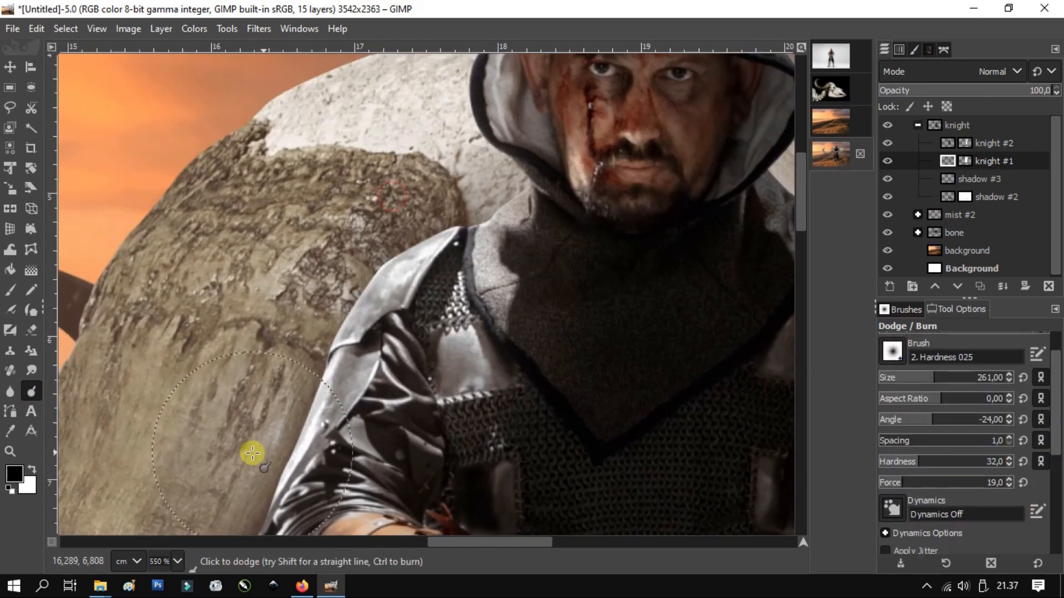
Step: Dodge the highlights along the sunward shoulder, arm and chain mail of the knight #1 layer
scroll(403, 242, "down", 10)
scroll(298, 331, "up", 2, "ctrl")
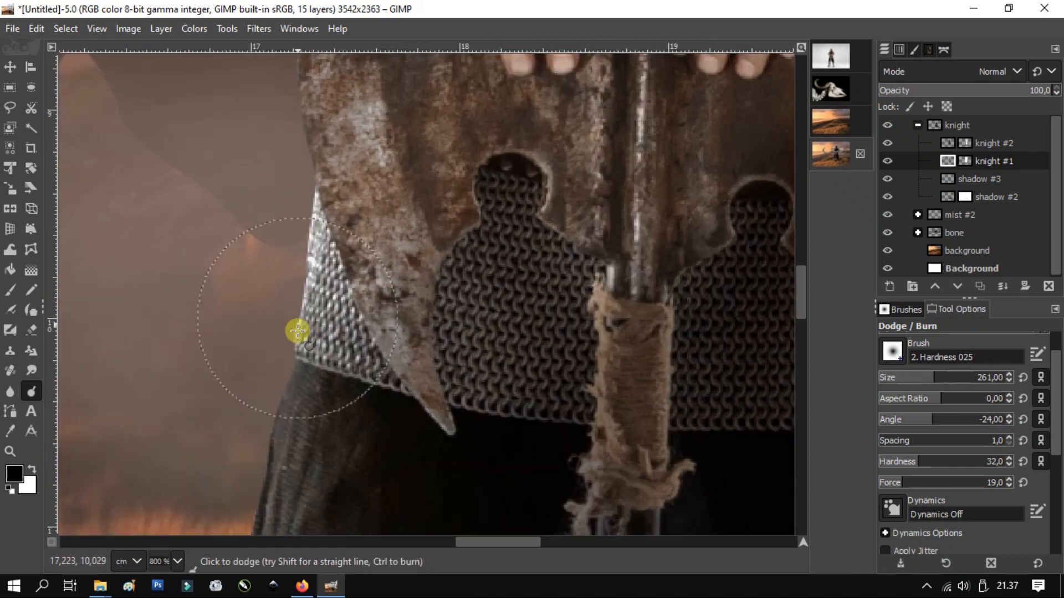
scroll(333, 360, "down", 5)
scroll(404, 181, "down", 4, "ctrl")
Step: Dodge the highlights on the knight's cheek, nose and eyes, and check the face lighting against the whole composite
scroll(527, 246, "up", 5, "ctrl")
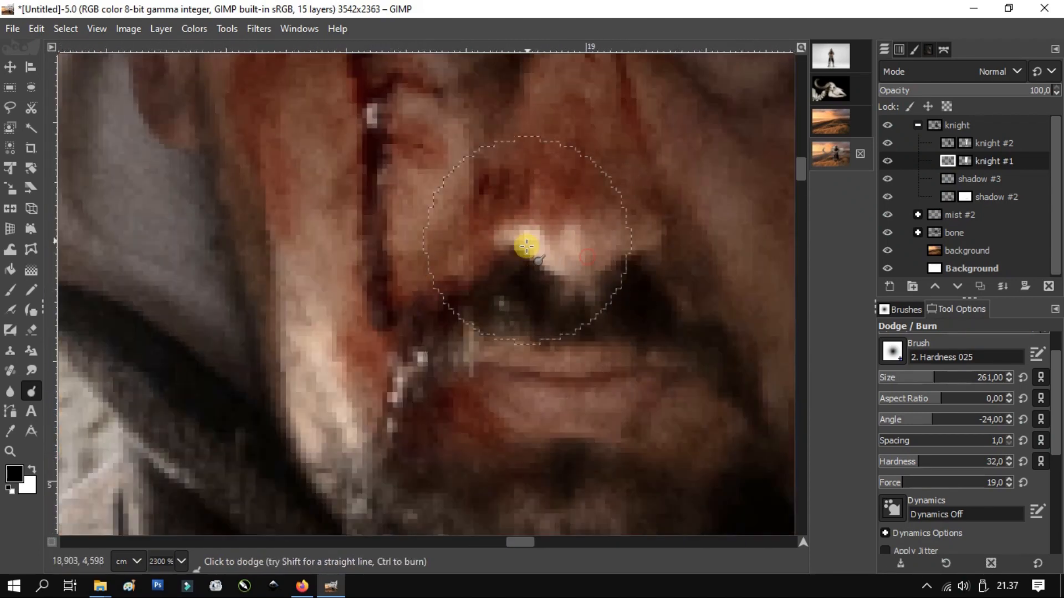
scroll(526, 246, "down", 4, "ctrl")
scroll(428, 261, "up", 5, "ctrl")
scroll(204, 280, "up", 1, "ctrl")
scroll(428, 254, "up", 2, "ctrl")
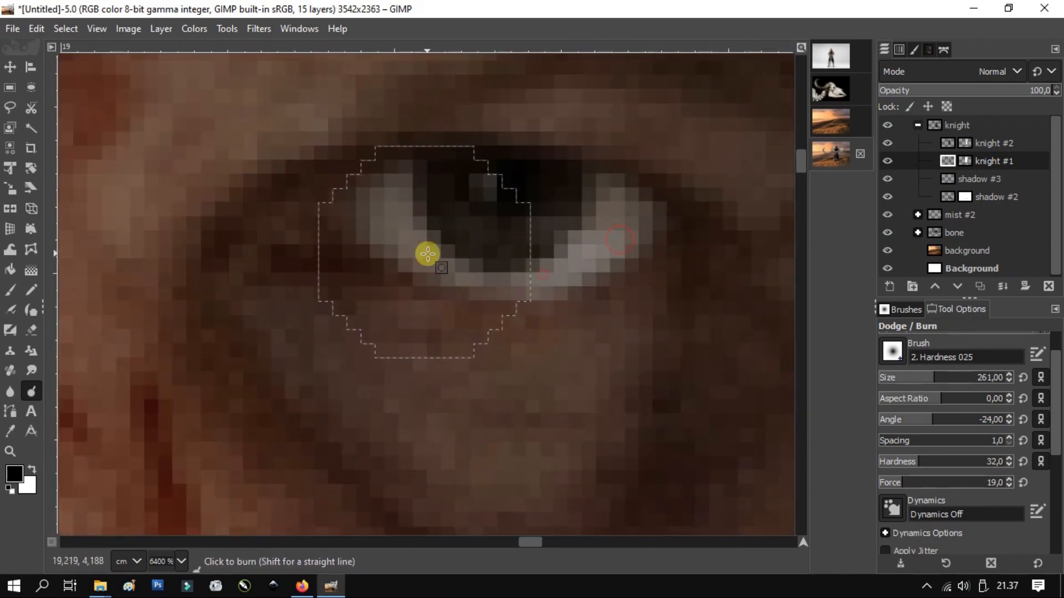
scroll(428, 254, "down", 12, "ctrl")
scroll(444, 311, "up", 1, "ctrl")
scroll(451, 306, "down", 1, "ctrl")
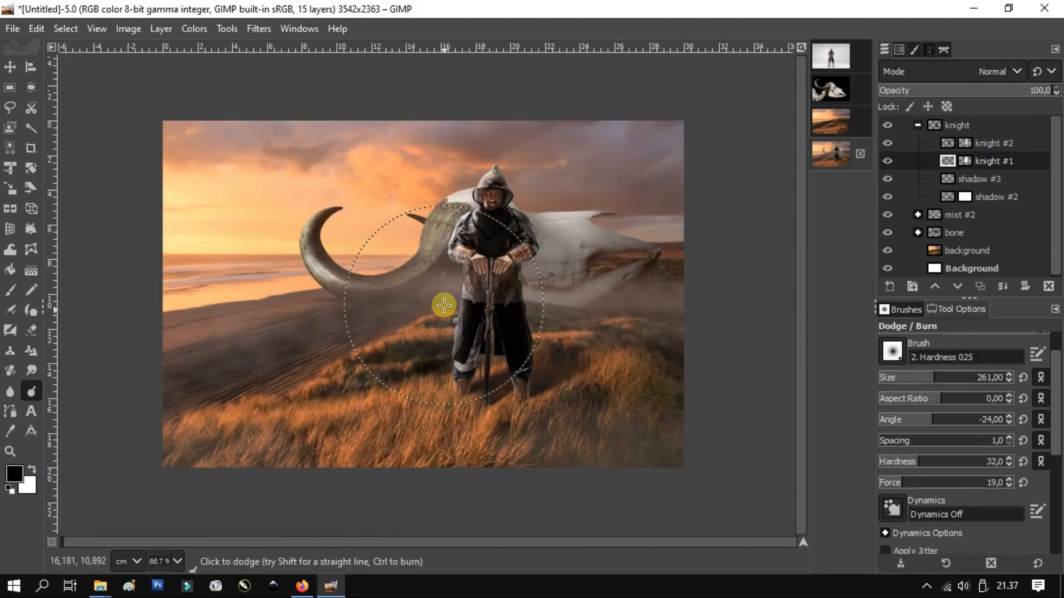
Step: Merge the knight #2 layer down into knight #1
scroll(444, 305, "up", 1, "ctrl")
left_click(10, 66)
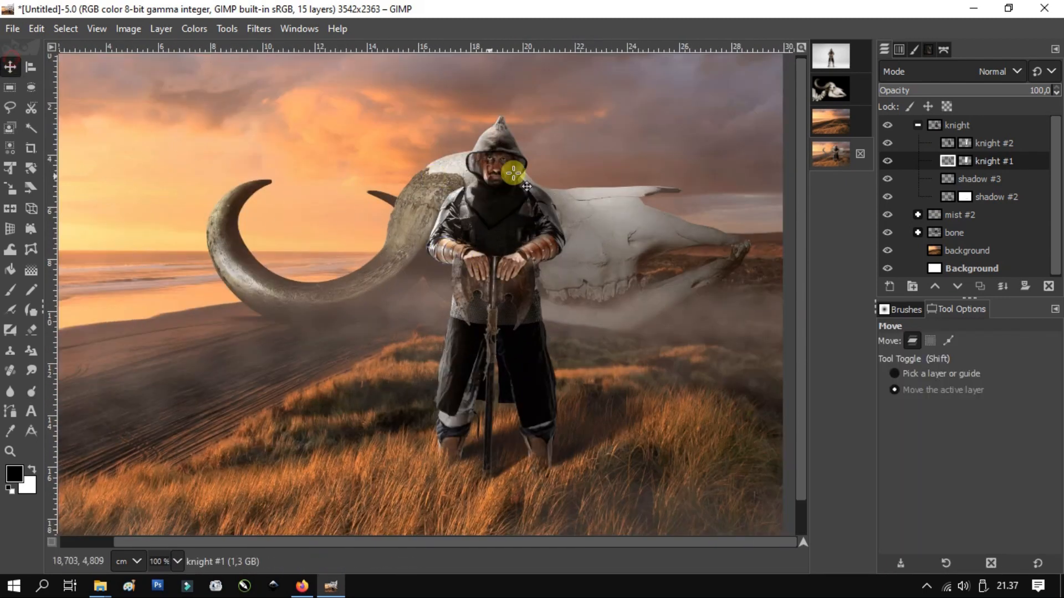
left_click(949, 145)
scroll(435, 224, "up", 1, "ctrl")
scroll(436, 223, "down", 1, "ctrl")
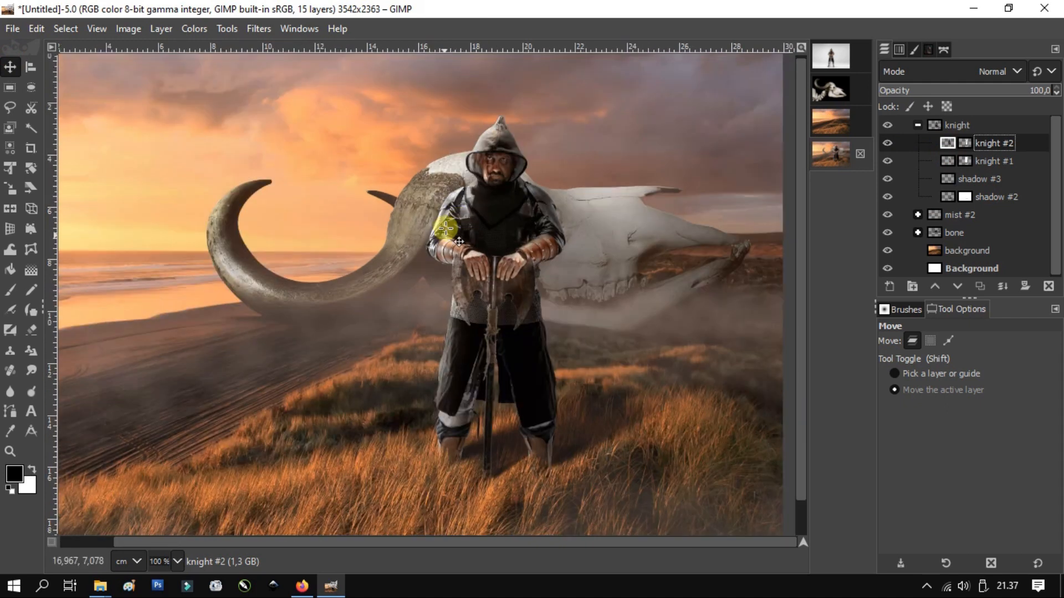
left_click(1006, 291)
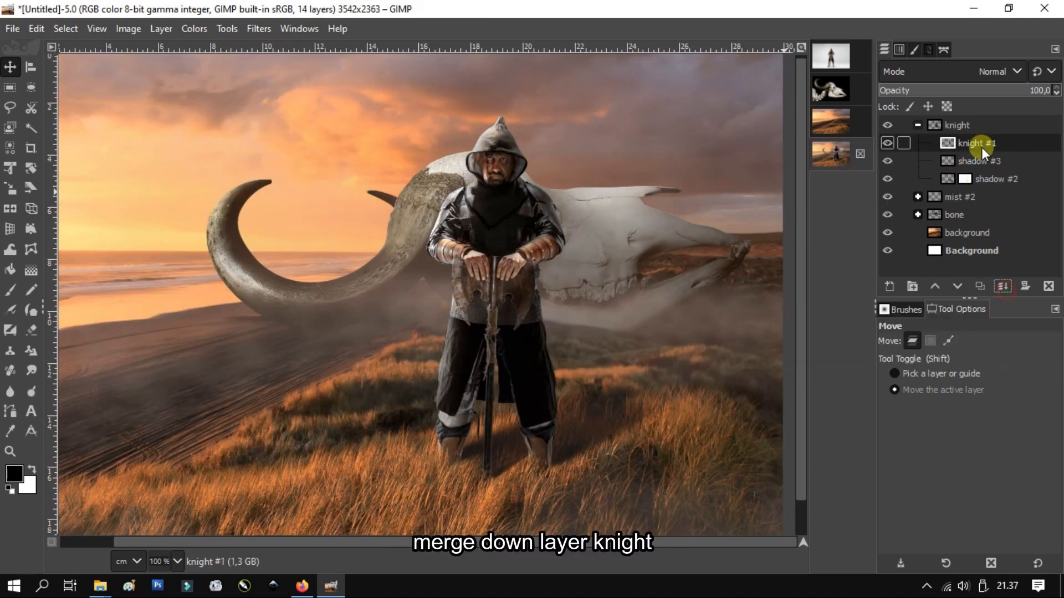
scroll(468, 352, "down", 1)
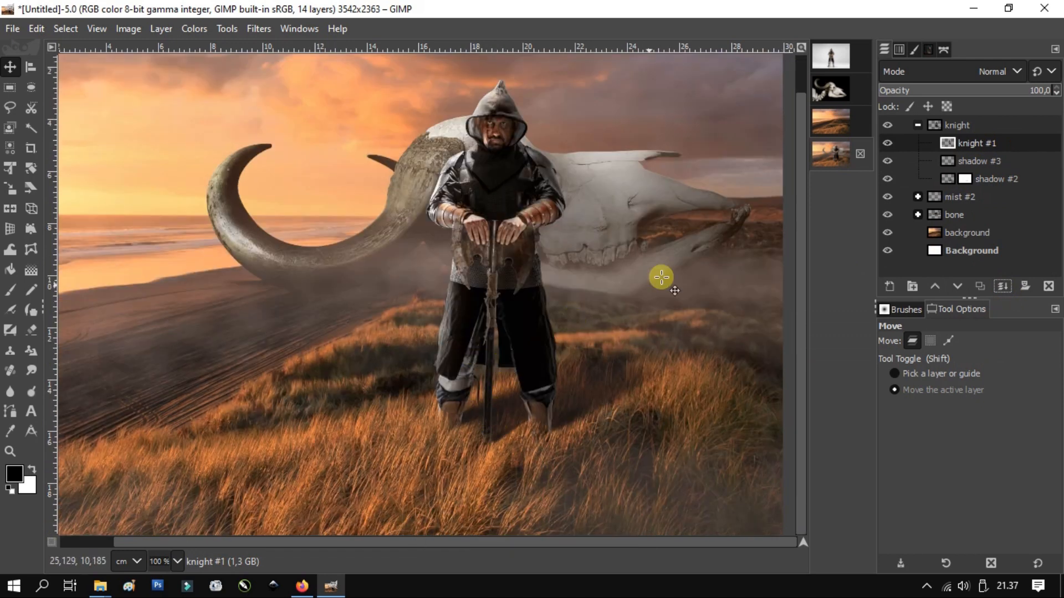
Step: Dodge the highlights along the axe shaft on the merged knight #1 layer
left_click(31, 394)
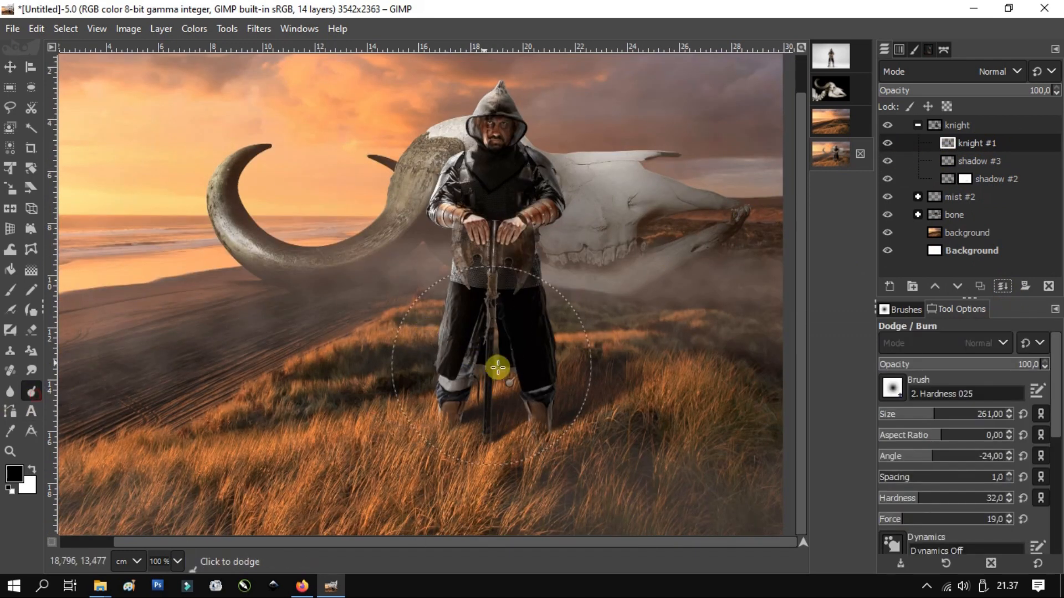
scroll(499, 368, "up", 8)
left_click_drag(524, 239, 511, 451)
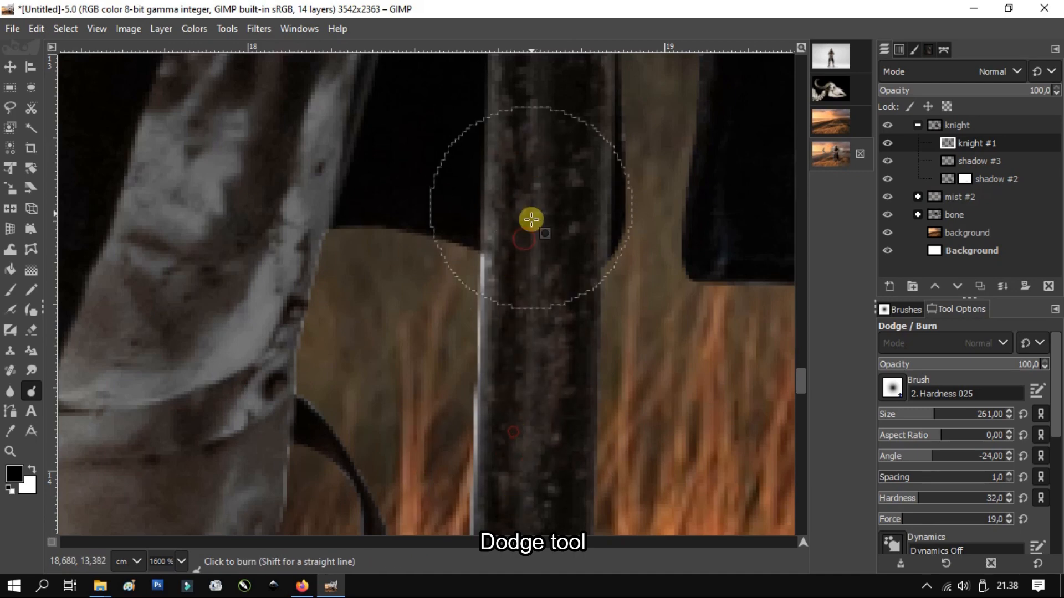
scroll(531, 220, "down", 2)
left_click_drag(543, 60, 532, 474)
scroll(530, 443, "down", 3)
left_click_drag(524, 436, 527, 246)
scroll(504, 311, "down", 2)
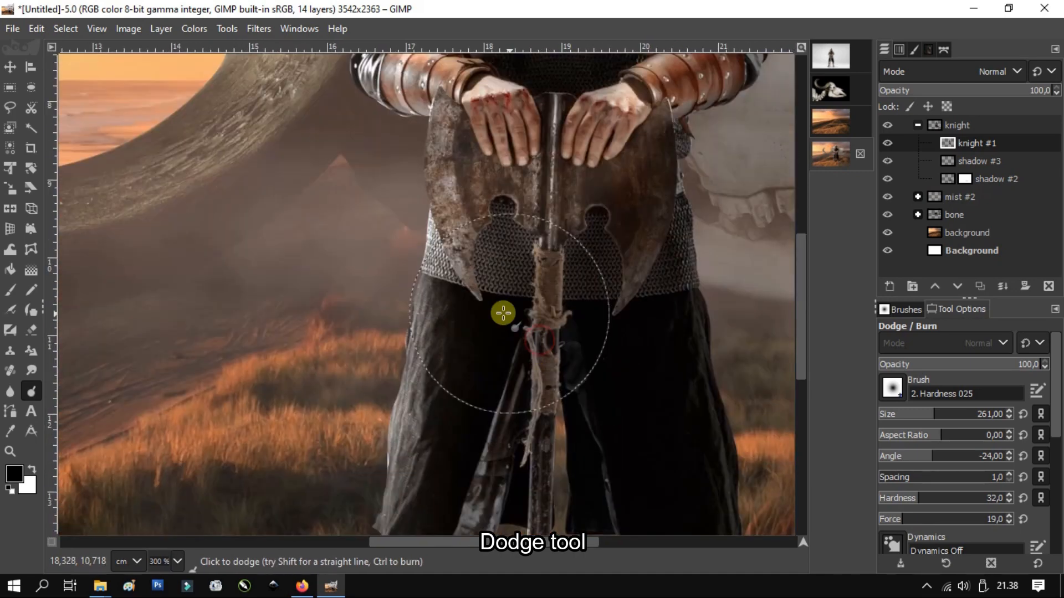
Step: Dodge the sunward edges of the knight's trousers, shin and arm on the knight #1 layer
scroll(458, 214, "up", 2)
scroll(491, 340, "down", 5)
scroll(525, 443, "up", 3)
scroll(524, 443, "down", 6)
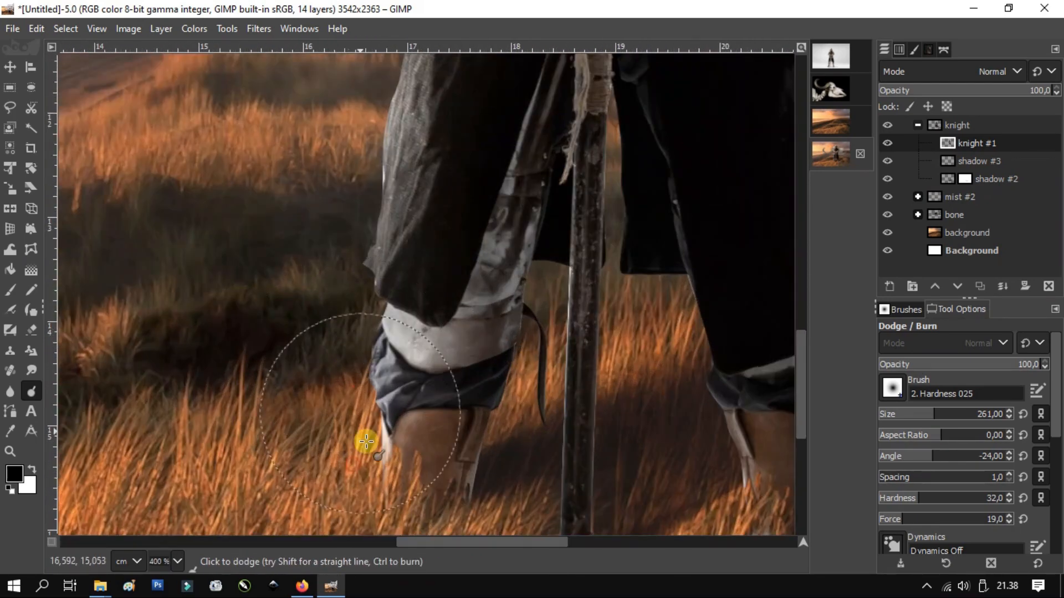
scroll(366, 366, "up", 8)
scroll(385, 294, "up", 6)
left_click_drag(285, 369, 355, 165)
scroll(554, 98, "down", 10, "ctrl")
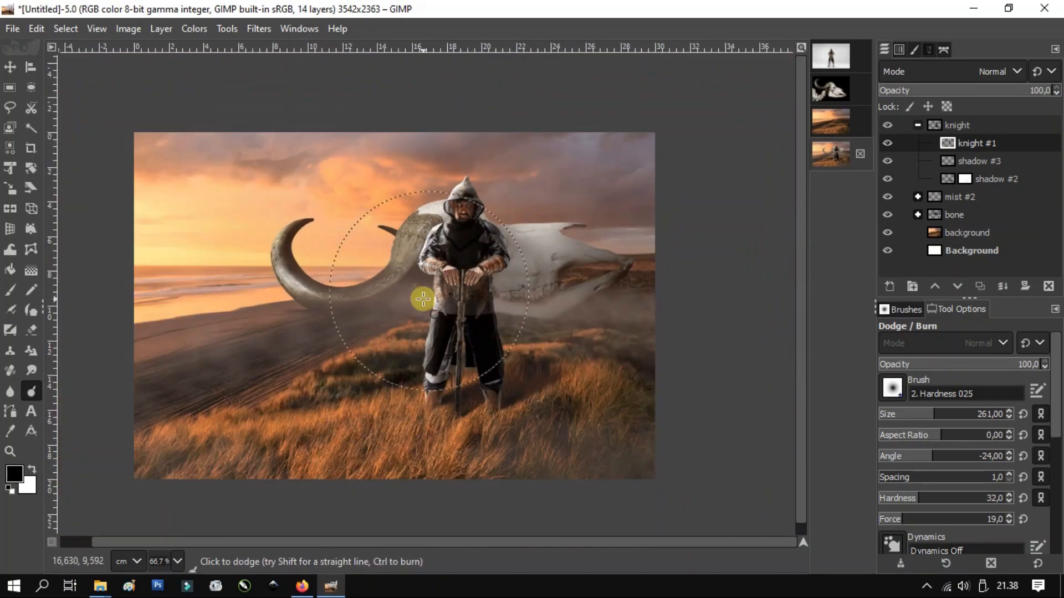
Step: Dodge the sunlit edge of the boot on the knight's shaded side and check the whole figure
scroll(491, 408, "up", 10, "ctrl")
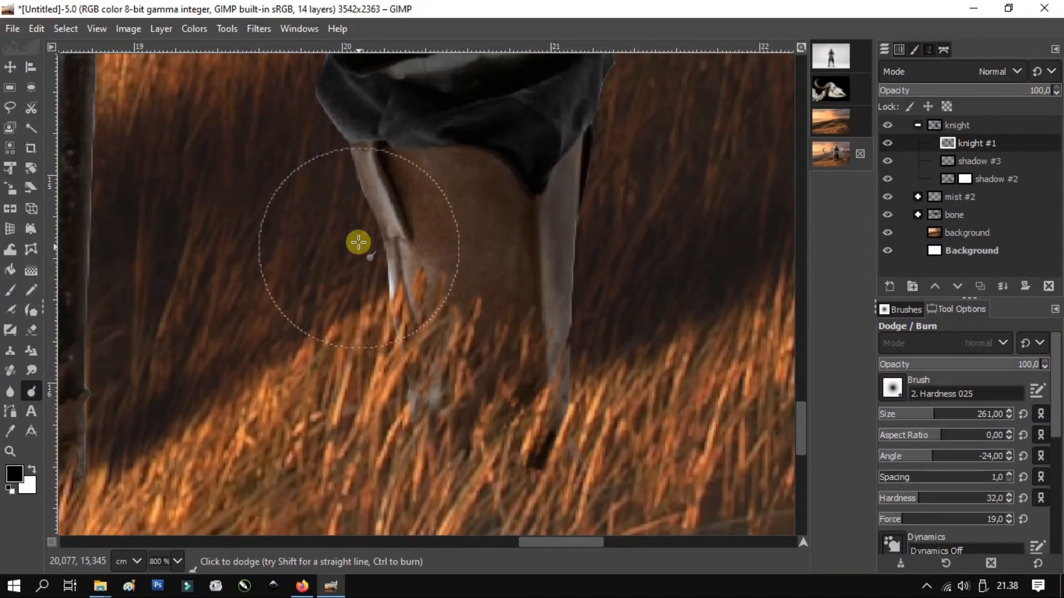
scroll(404, 285, "down", 6, "ctrl")
scroll(438, 283, "down", 1, "ctrl")
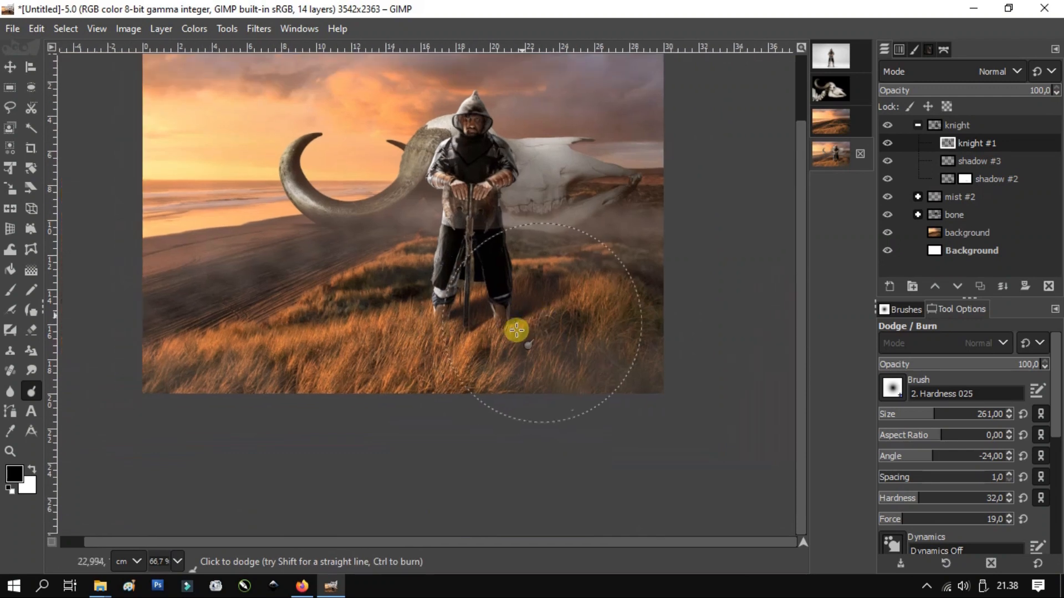
key("m")
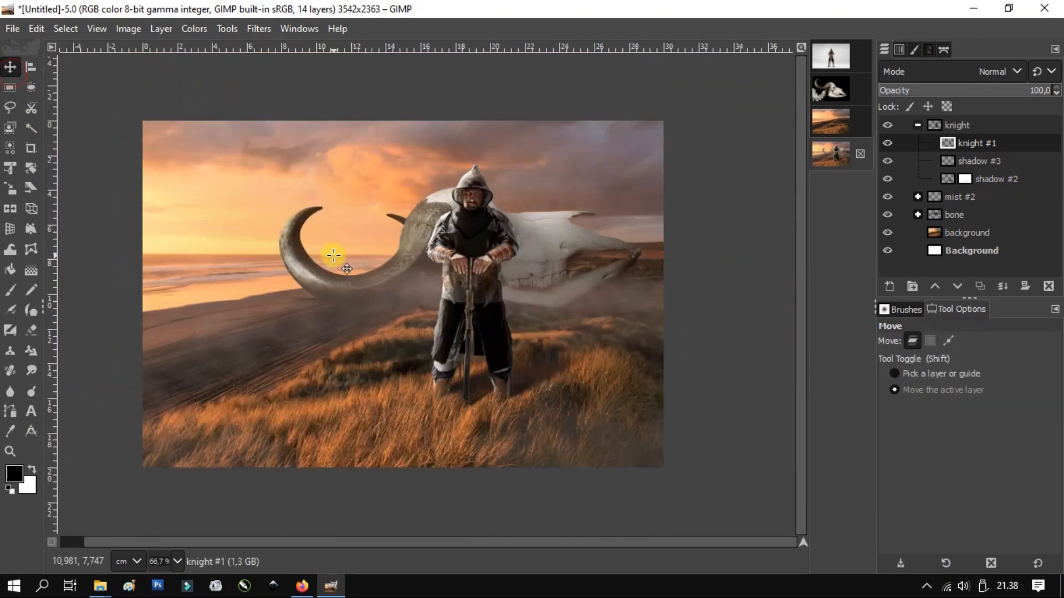
Step: Apply Exposure to the knight #1 layer with a slightly reduced black level
left_click(195, 29)
left_click(237, 146)
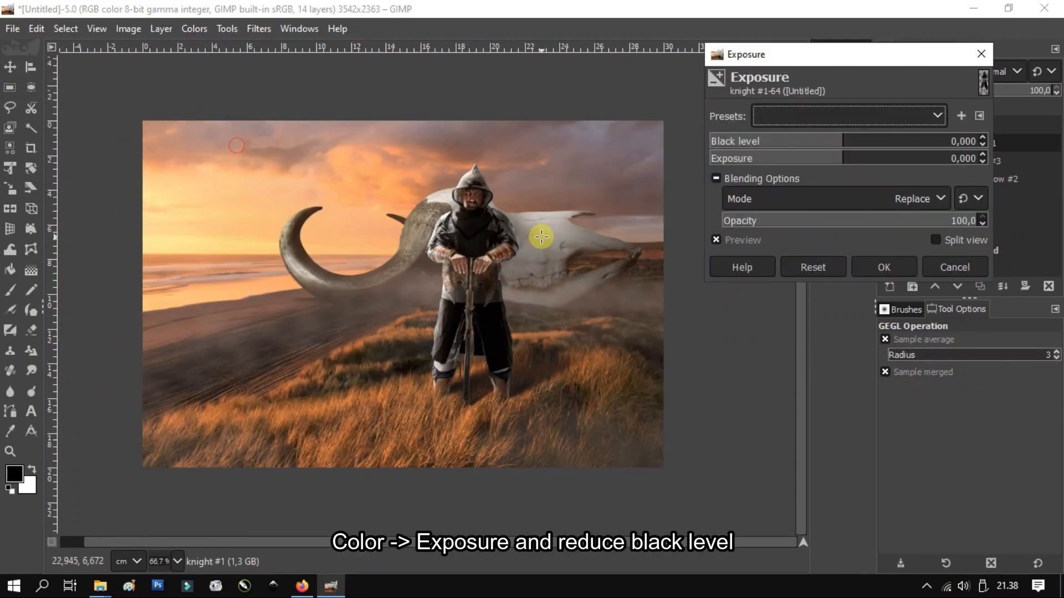
scroll(442, 205, "up", 2, "ctrl")
scroll(473, 228, "up", 2, "ctrl")
left_click(983, 144)
left_click(983, 144)
left_click(884, 267)
scroll(695, 260, "down", 2, "ctrl")
scroll(694, 261, "down", 2, "ctrl")
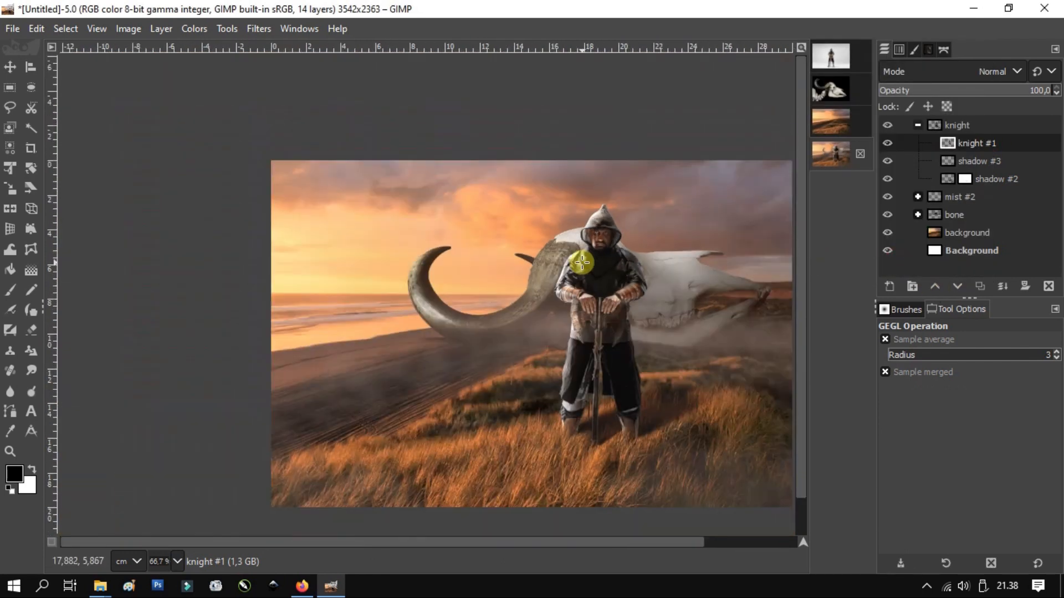
key("shift+j")
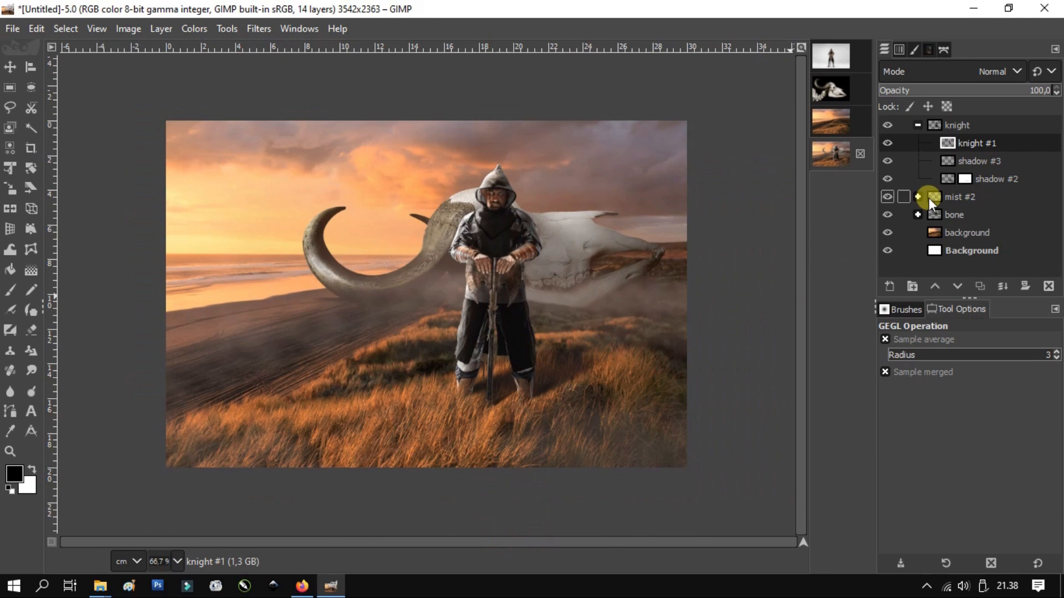
Step: Warm the knight #1 layer using Color Temperature with the original temperature at 4990.5 and the intended temperature at 6500
left_click(967, 124)
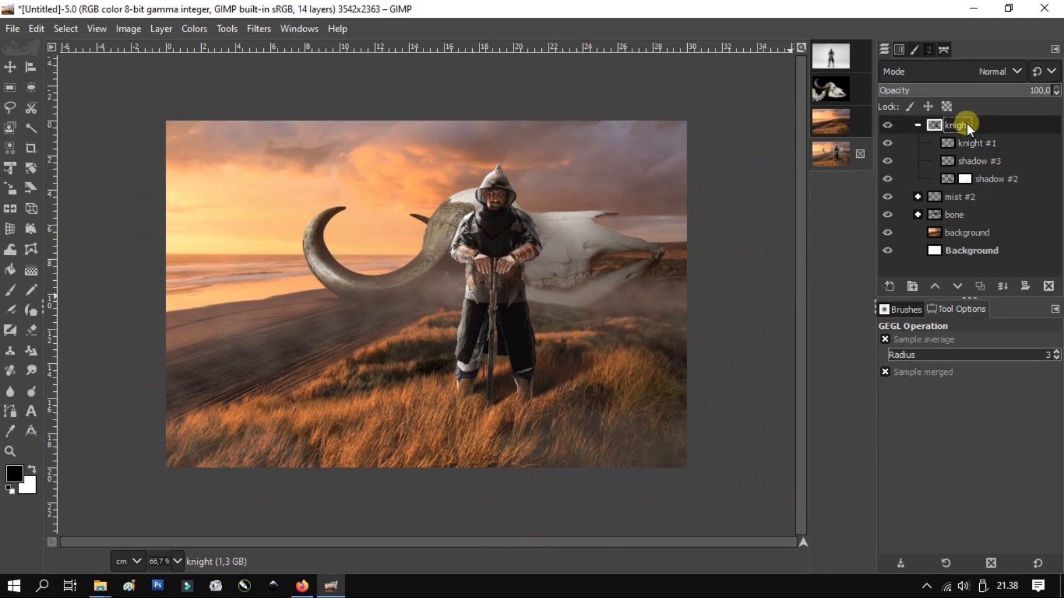
left_click(915, 126)
left_click(917, 125)
left_click(945, 144)
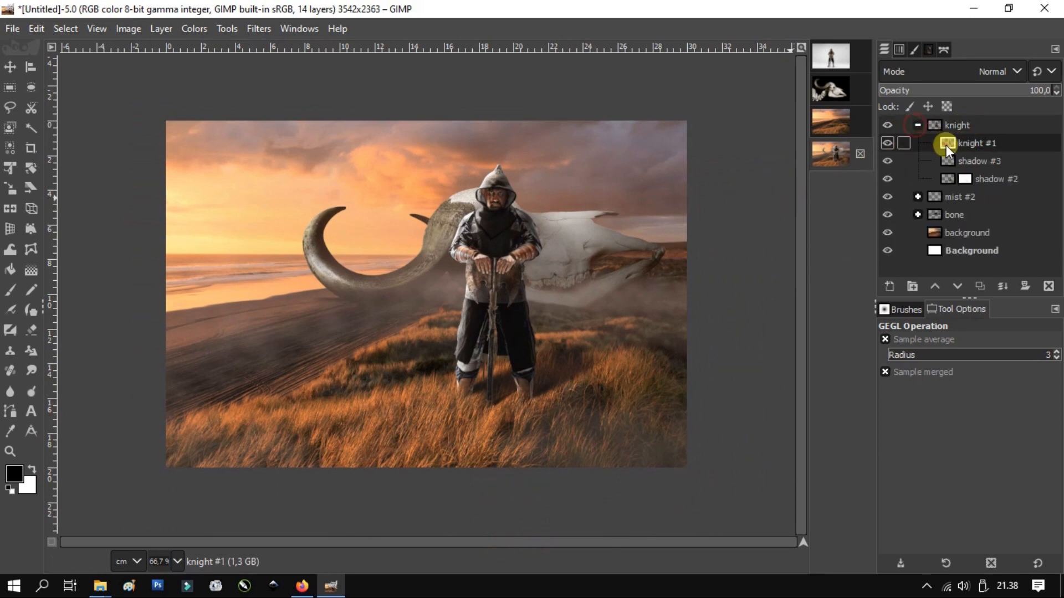
key("1")
left_click(195, 29)
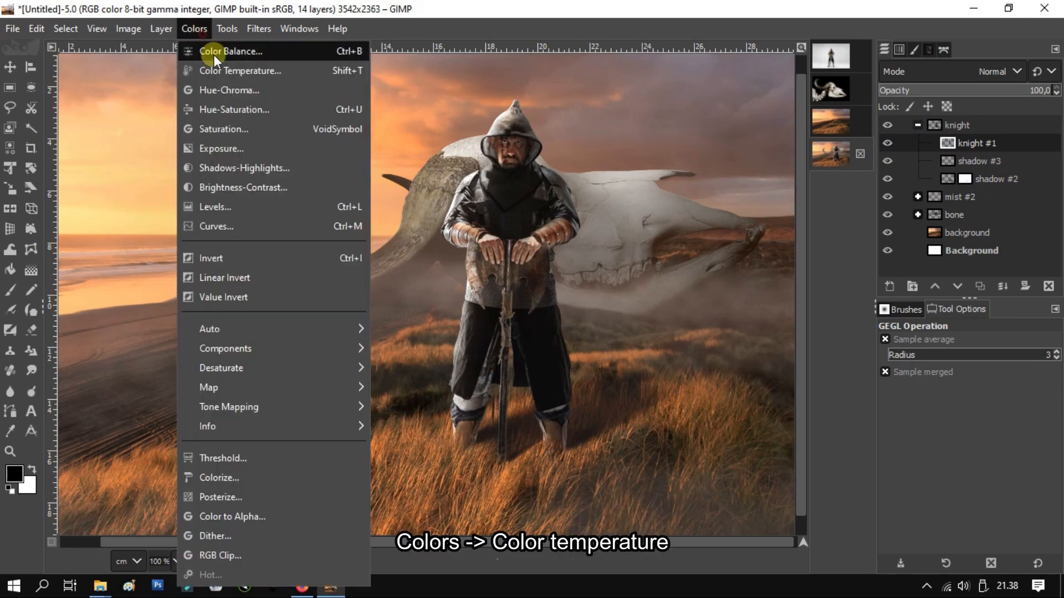
left_click(233, 67)
left_click_drag(808, 143, 800, 142)
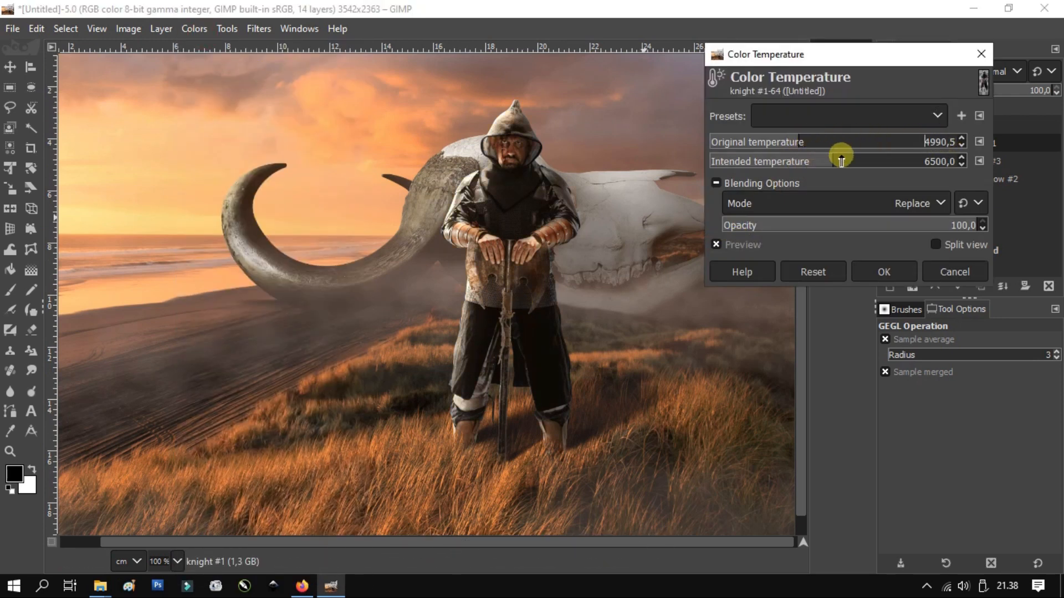
key("Return")
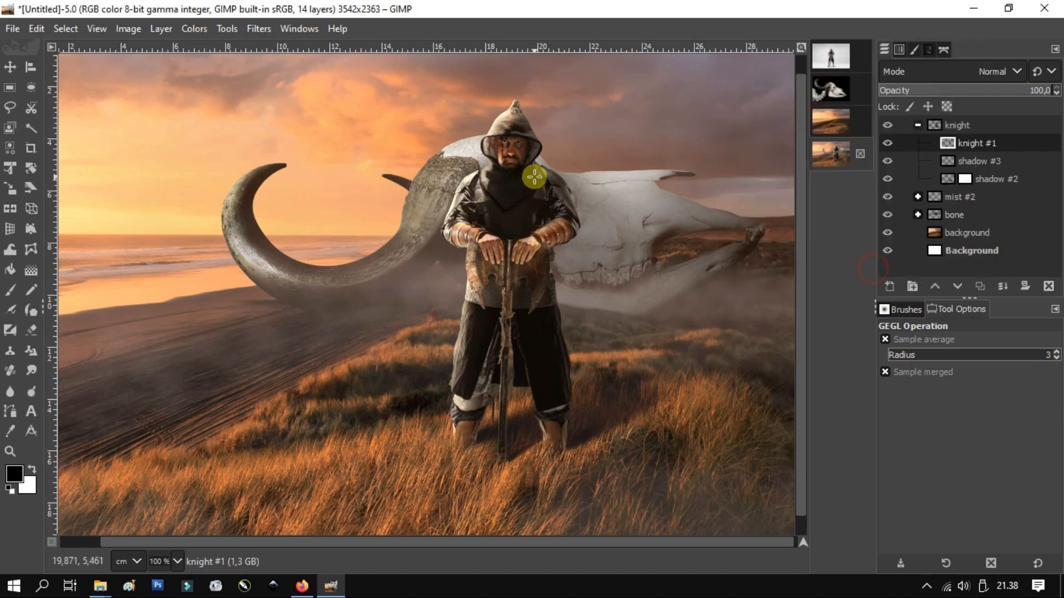
key("minus")
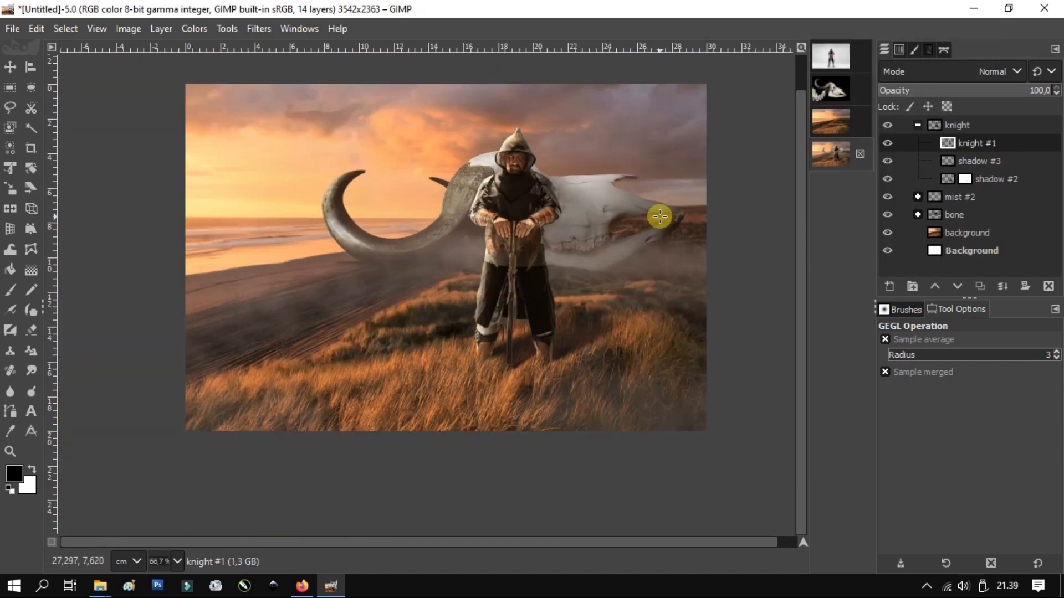
Step: Collapse the knight group, expand the bone group, toggle the visibility of shadow #1 and bone #2 to compare them, and select bone #2
left_click(917, 126)
left_click(997, 144)
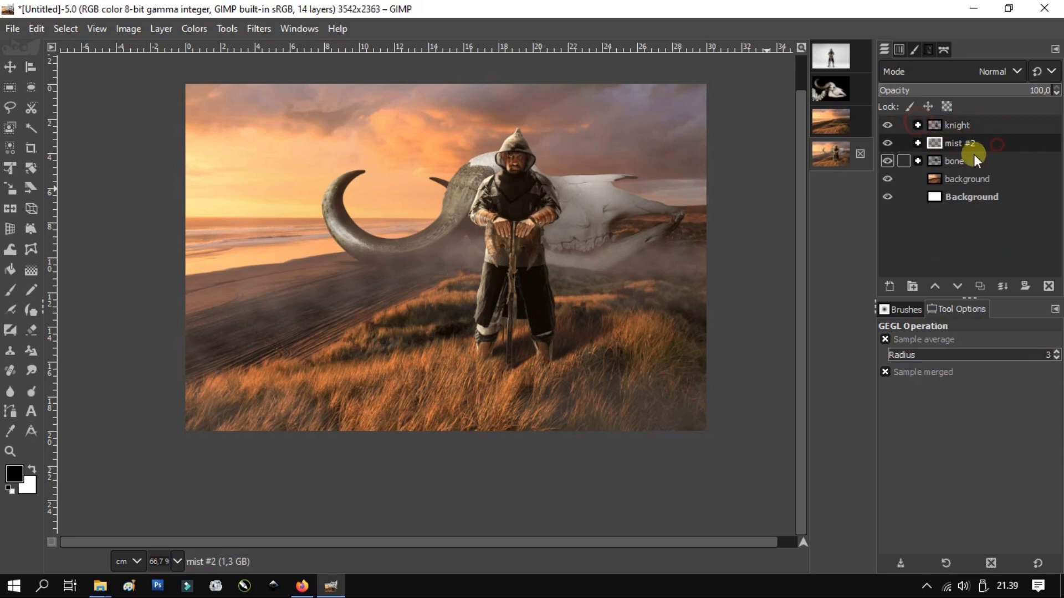
left_click(974, 160)
left_click(918, 161)
left_click(975, 177)
left_click(888, 178)
left_click(888, 178)
left_click(916, 198)
left_click(884, 196)
left_click(884, 195)
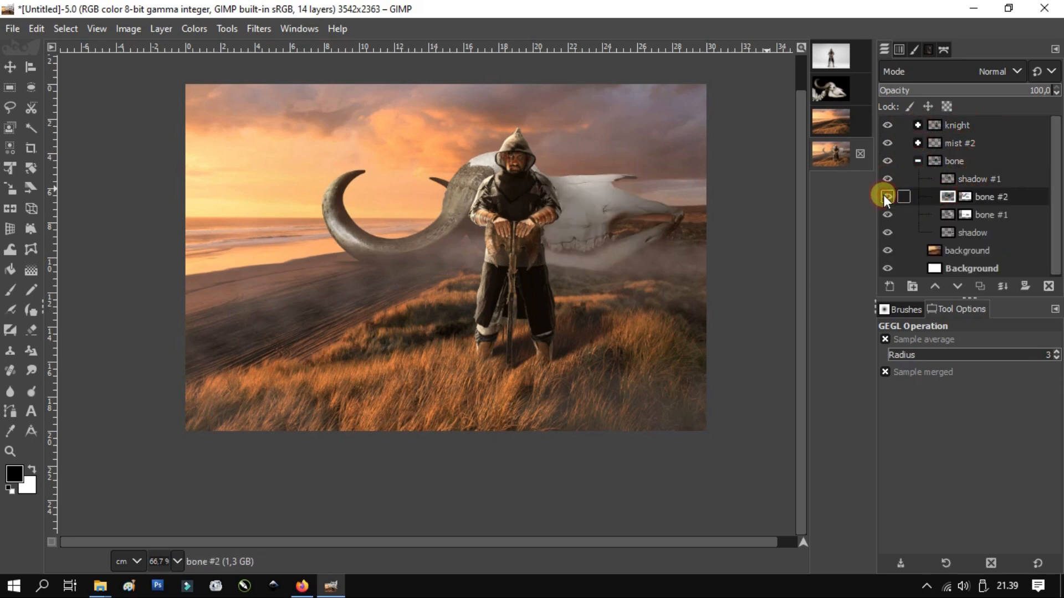
Step: Repeat the last Color Temperature adjustment on the bone #2 and bone #1 layers
left_click(256, 28)
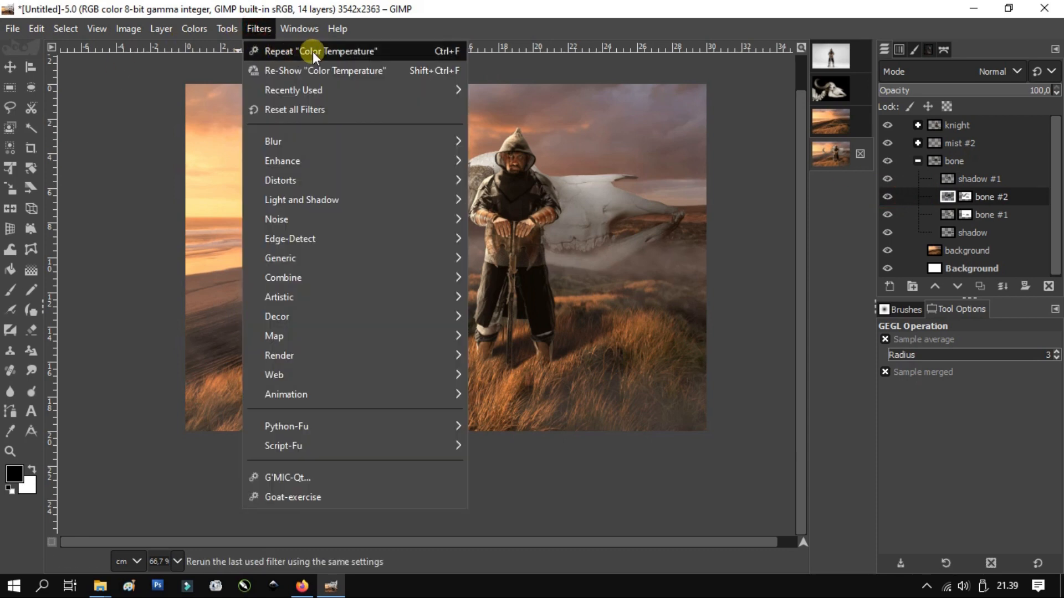
left_click(313, 51)
left_click(948, 215)
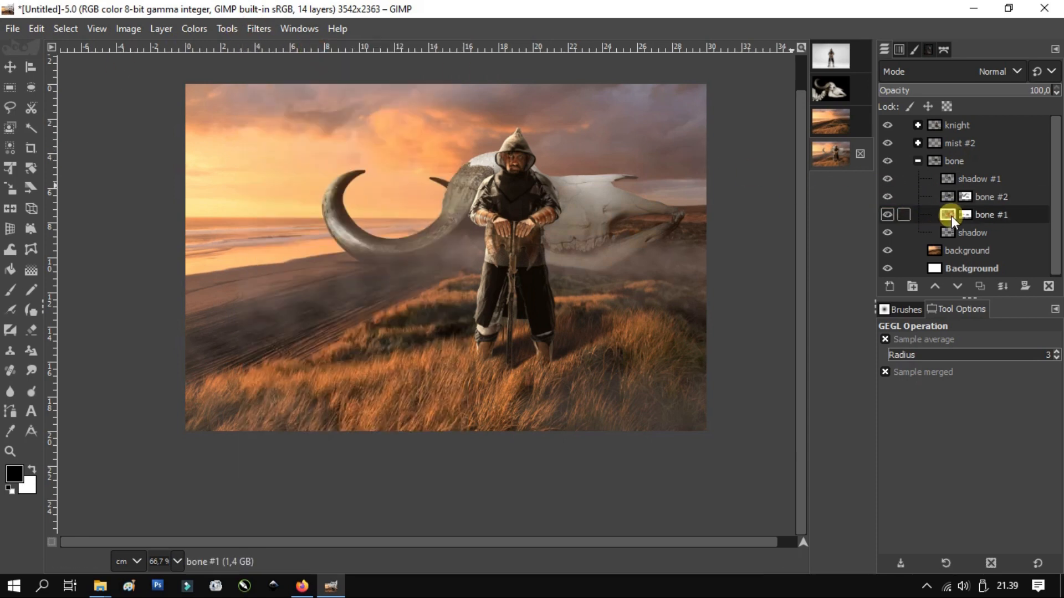
left_click(259, 29)
left_click(302, 52)
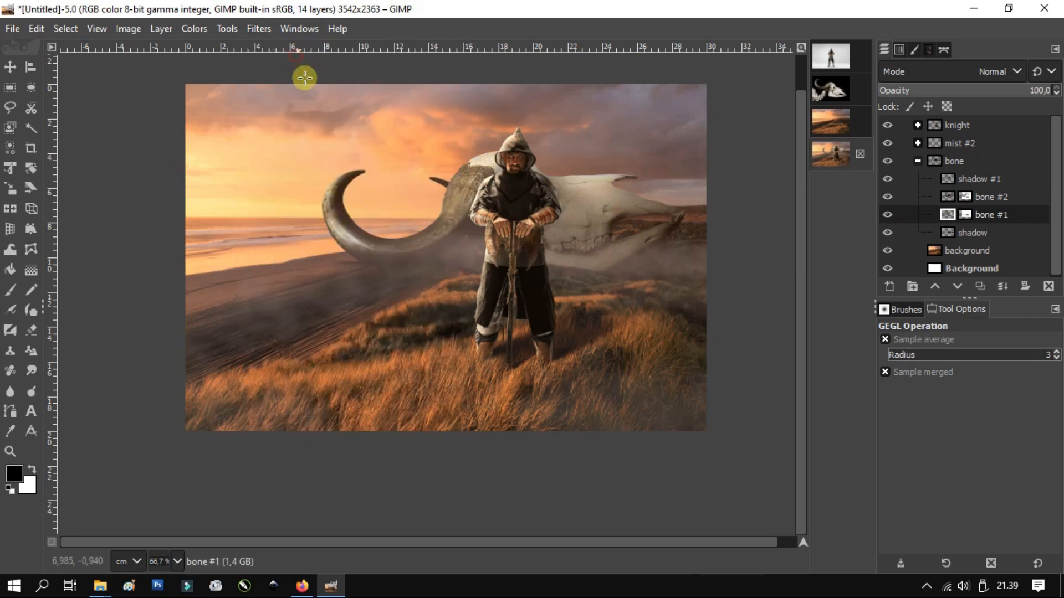
scroll(524, 220, "up", 1)
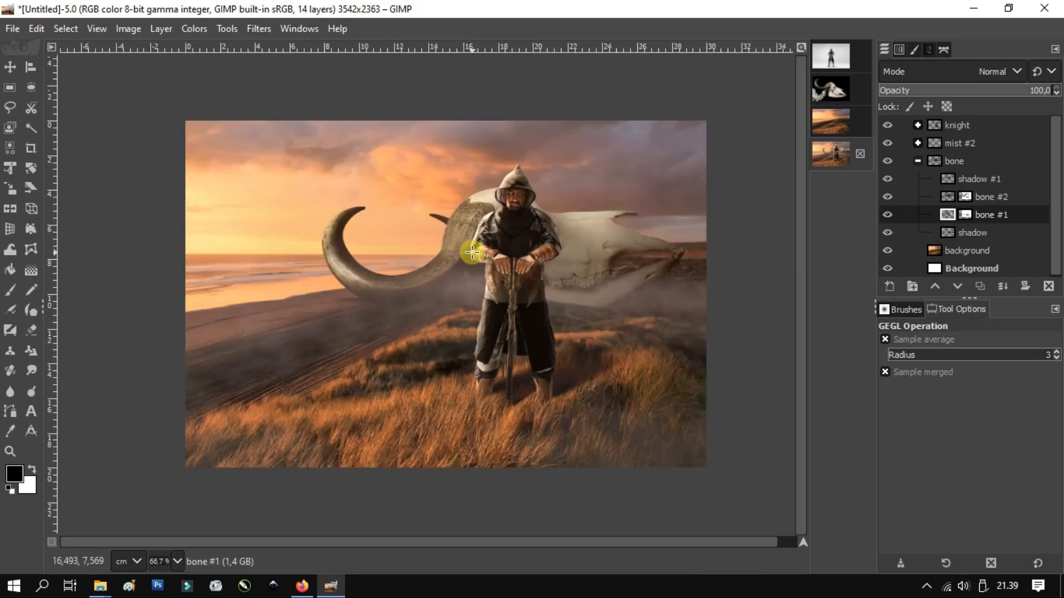
Step: Create a new layer group at the top of the layer stack and collapse the knight group
left_click(10, 67)
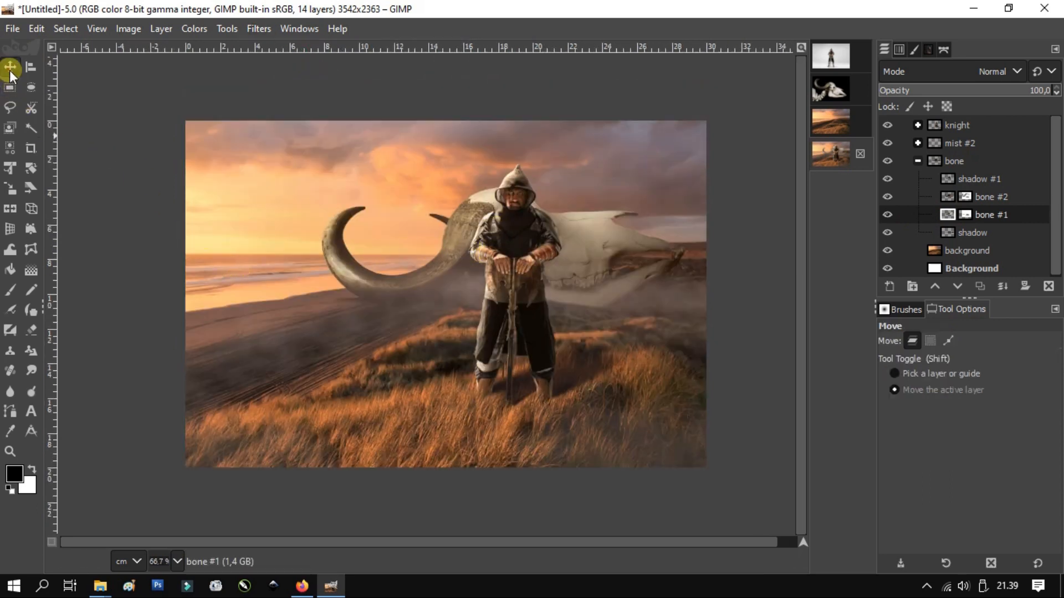
left_click(917, 160)
left_click(990, 128)
left_click(912, 286)
left_click_drag(982, 143, 980, 119)
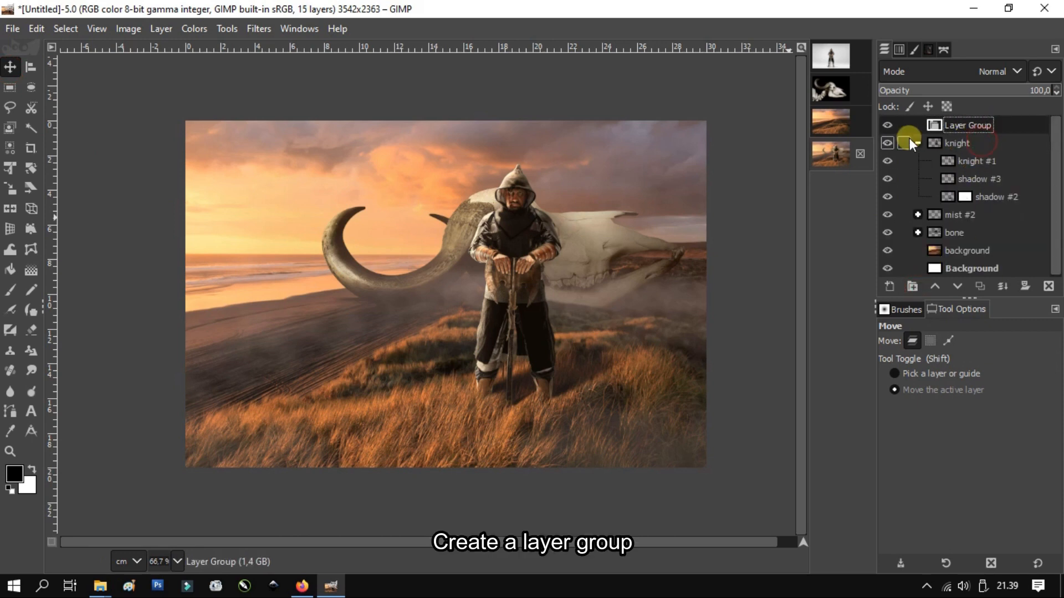
left_click(917, 144)
Step: Move the knight, mist #2, bone and background layers into the new layer group and name it Teuing
double_click(973, 125)
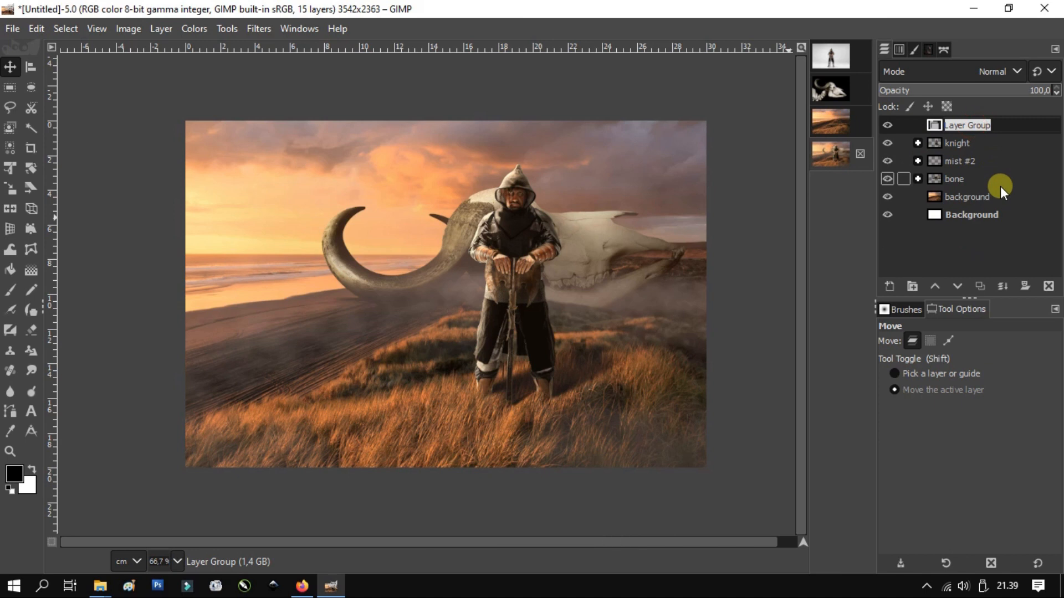
type("Warrior")
key("Return")
left_click_drag(983, 145, 984, 127)
left_click_drag(992, 163, 1006, 188)
left_click(962, 125)
double_click(961, 125)
type("Teuing")
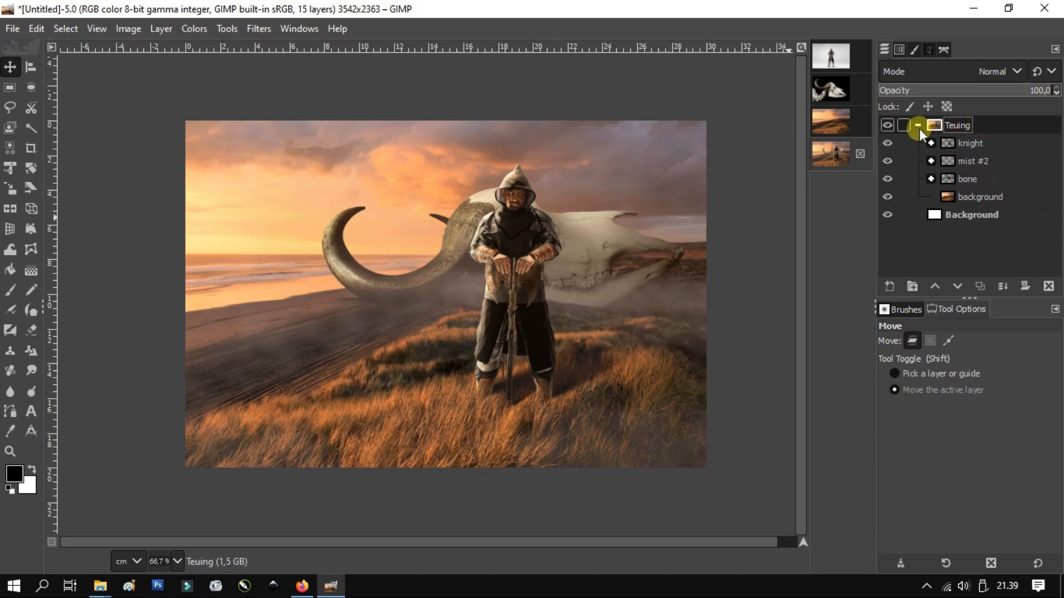
left_click(917, 126)
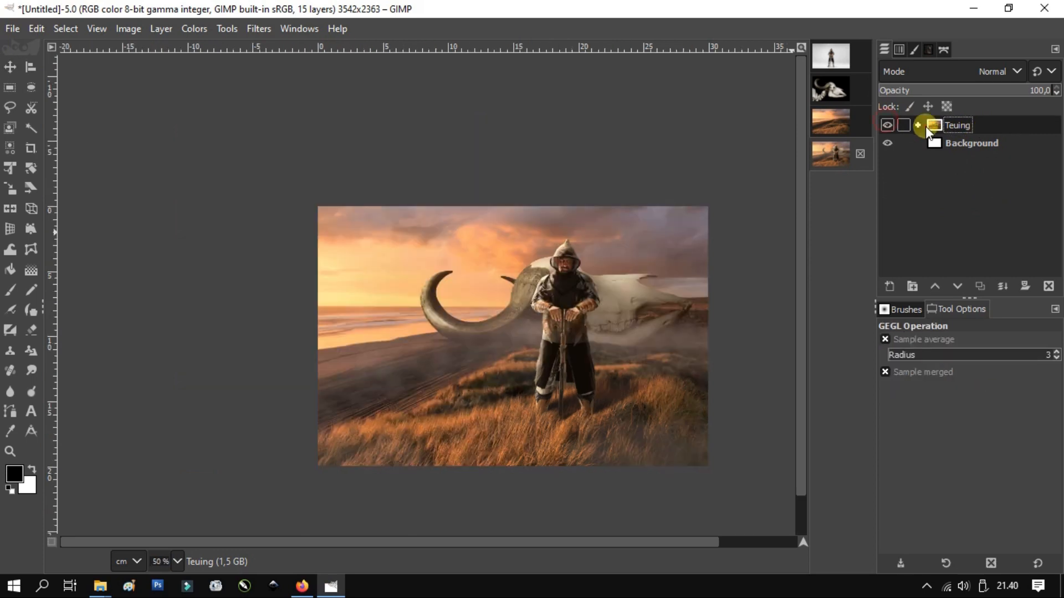
Step: Expand the Teuing and bone groups and toggle the visibility of bone #2 and bone #1 to compare them
left_click(918, 125)
left_click(975, 182)
left_click(932, 179)
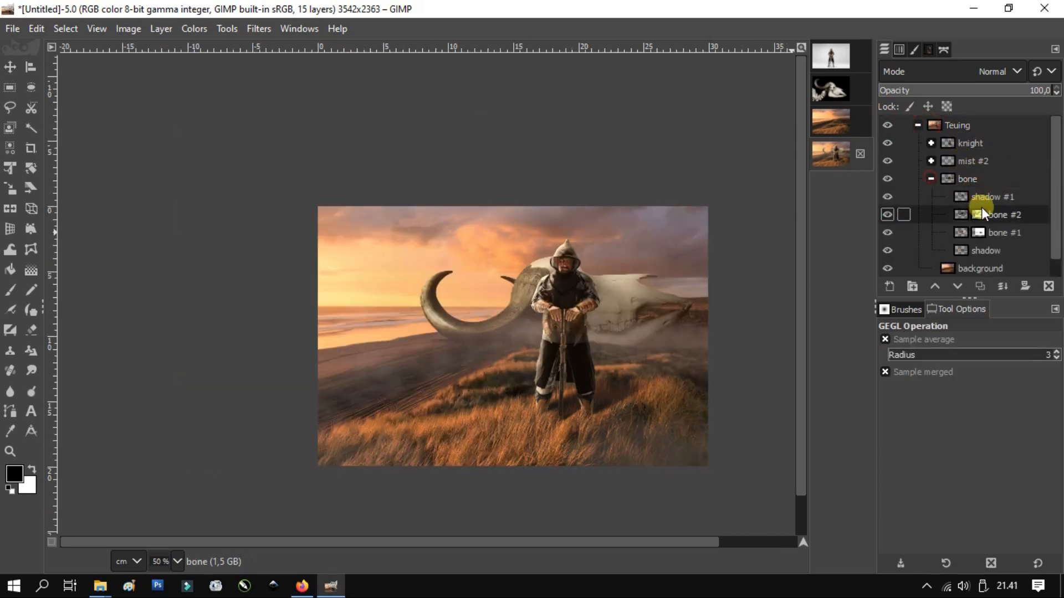
left_click(887, 215)
left_click(888, 214)
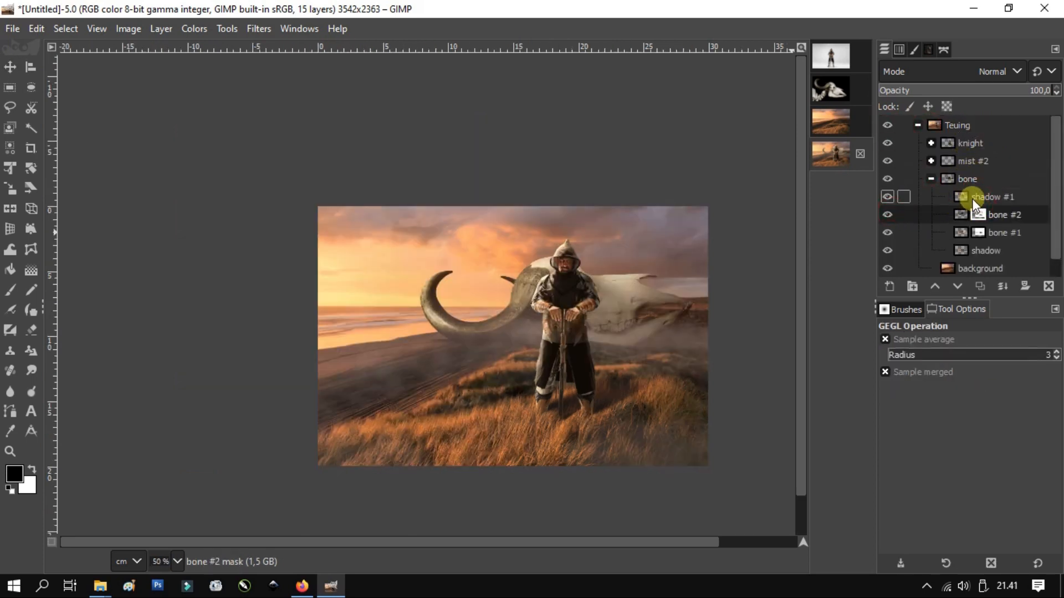
left_click(962, 233)
left_click(886, 229)
left_click(886, 230)
left_click(891, 214)
left_click(888, 215)
Step: Try airbrushing white on the bone #2 layer mask at size 261 and opacity 63.9, and undo the last stroke
left_click(969, 215)
left_click(9, 312)
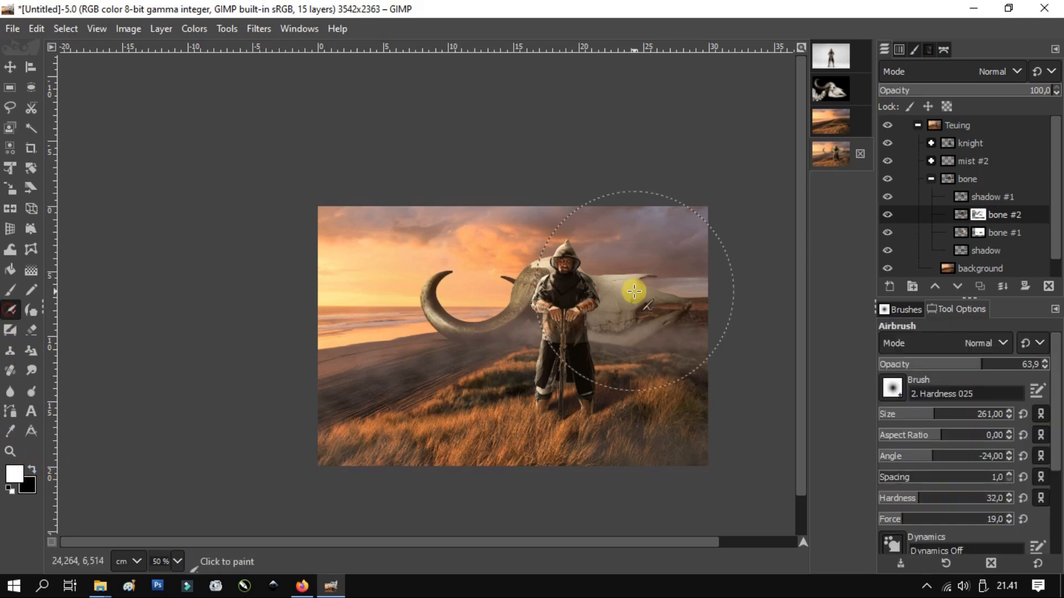
scroll(629, 285, "up", 5)
left_click(625, 270)
mouse_move(412, 287)
left_mouse_down()
mouse_move(686, 277)
mouse_move(562, 409)
mouse_move(476, 388)
left_mouse_up()
key("ctrl+z")
scroll(286, 367, "down", 4)
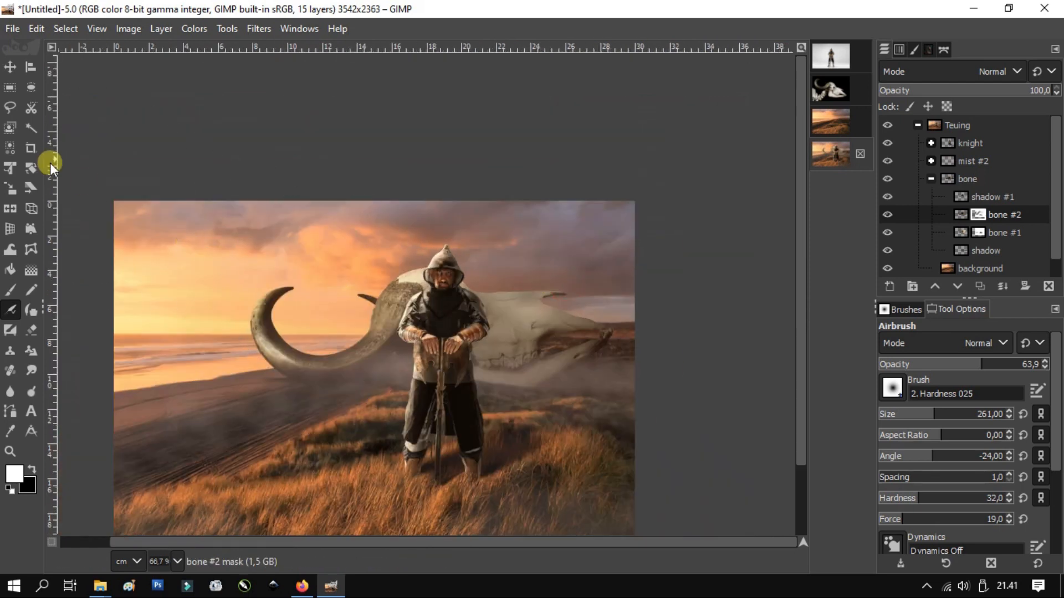
Step: Duplicate the Teuing group, merge the copy into a single layer and hide the original group
left_click(11, 68)
scroll(498, 177, "down", 1)
left_click(943, 177)
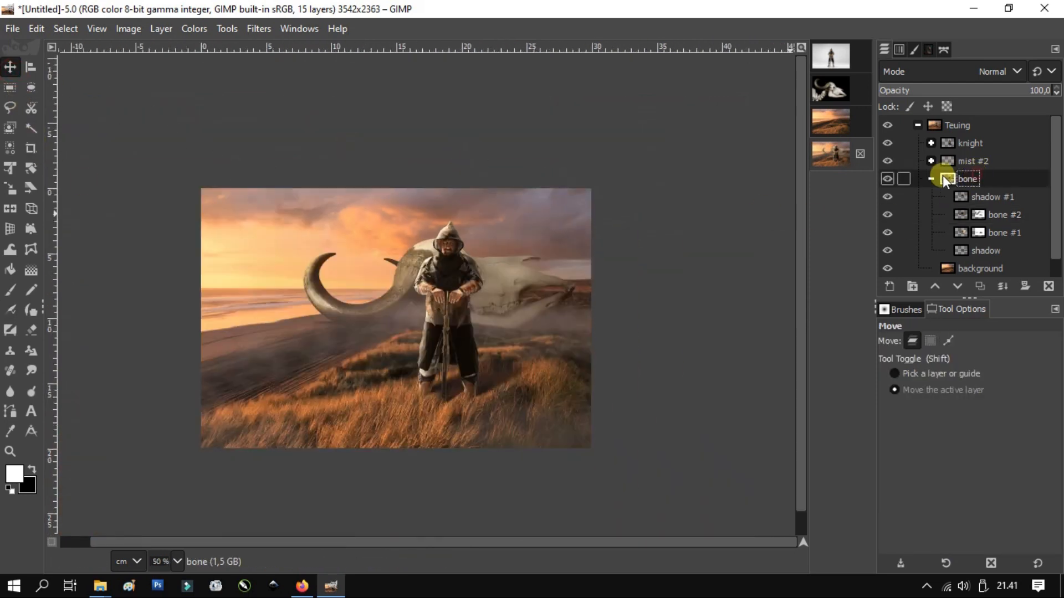
left_click(930, 179)
left_click(925, 124)
right_click(964, 125)
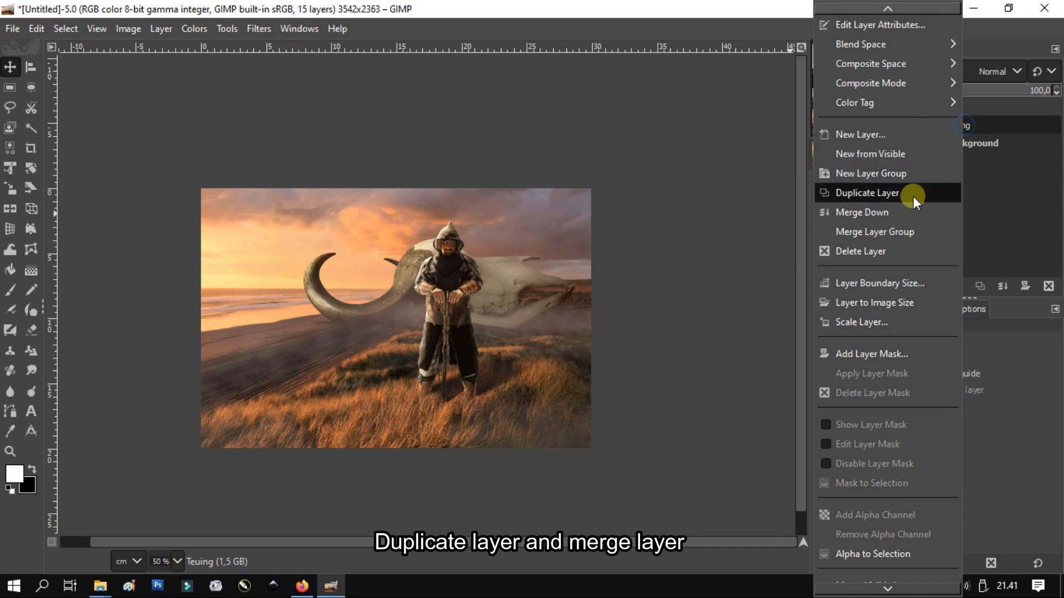
left_click(906, 193)
right_click(963, 125)
left_click(906, 232)
Step: Crop the image to the full 3542 × 2363 px canvas from position 0, 0
left_click(31, 148)
left_click_drag(287, 178, 606, 470)
left_click(479, 357)
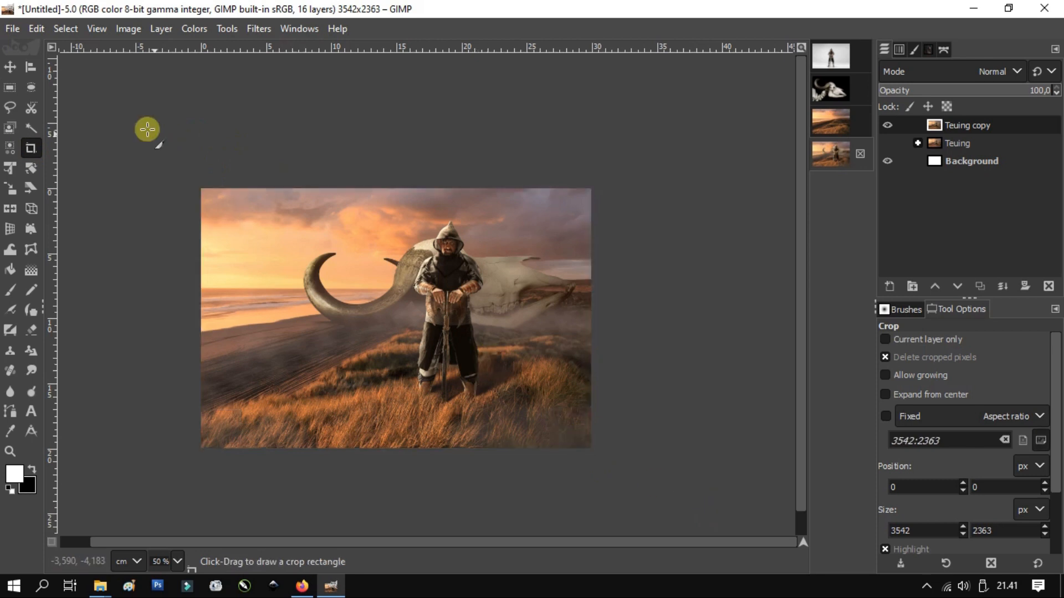
left_click(10, 67)
Step: Apply the Bloom filter to the Teuing copy layer with threshold 50, softness 25, radius 10 and strength 50
left_click(261, 23)
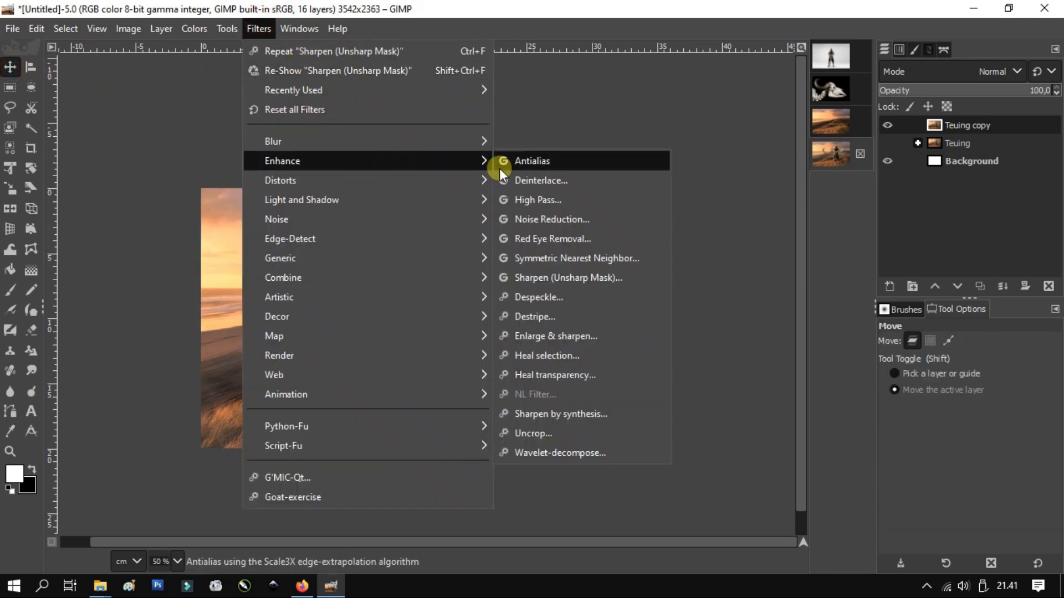
mouse_move(477, 199)
left_click(510, 199)
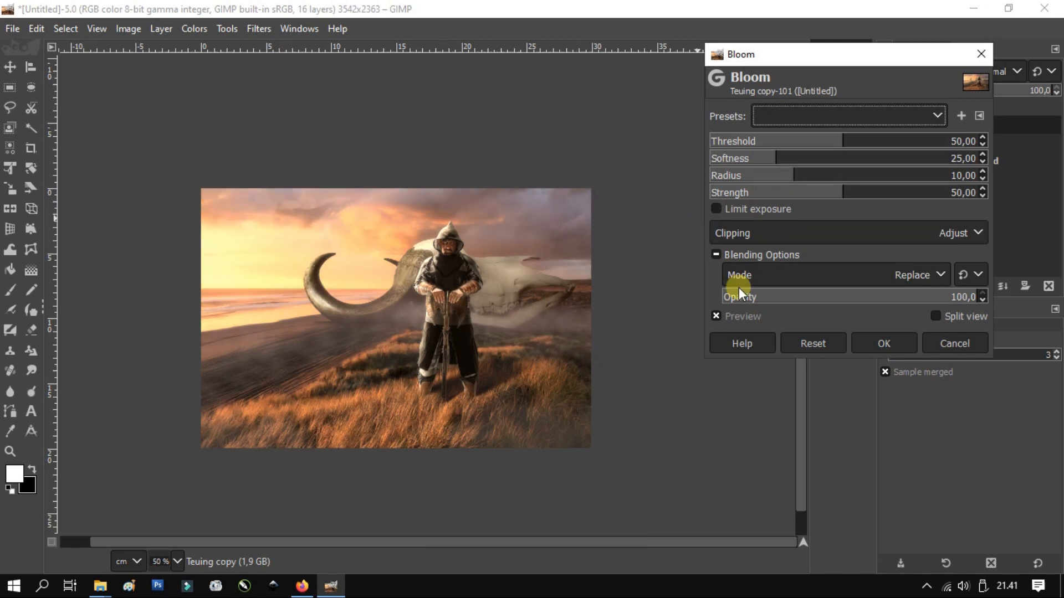
left_click(886, 343)
scroll(477, 246, "up", 3)
scroll(477, 246, "up", 1)
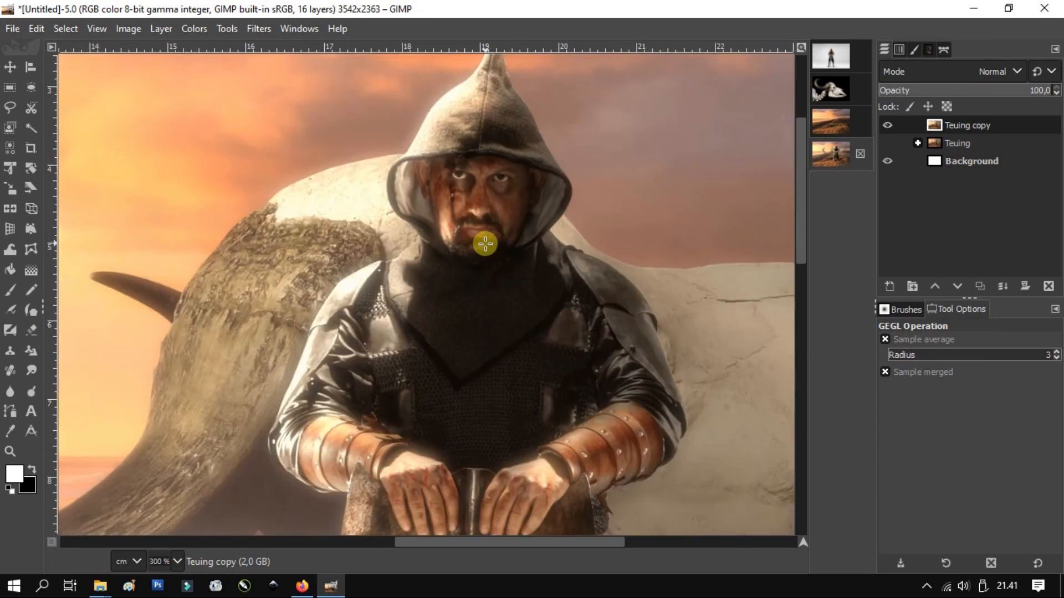
scroll(489, 195, "down", 4)
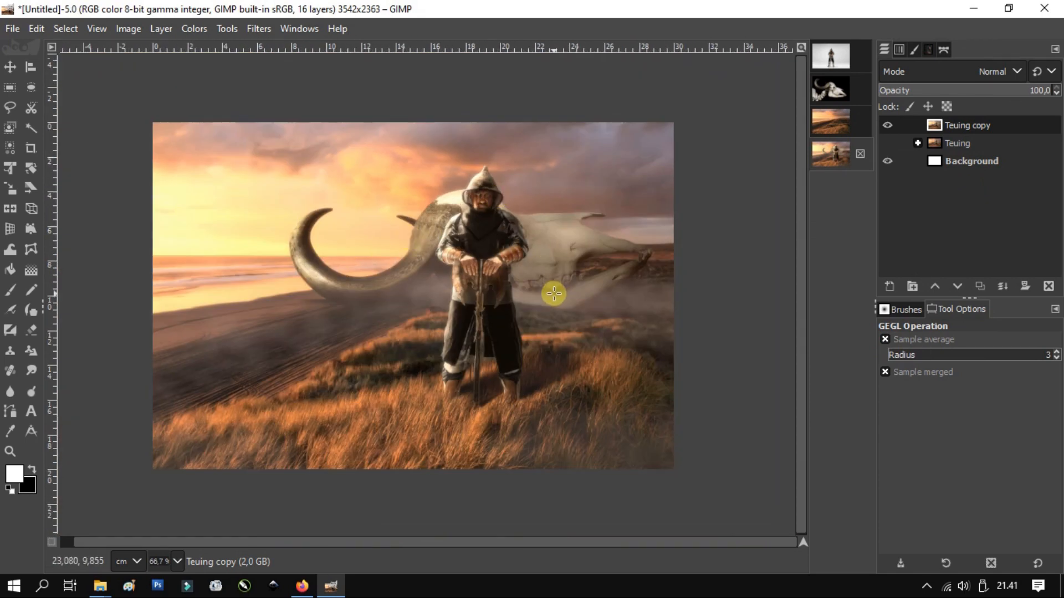
Step: Sharpen the Teuing copy layer with Unsharp Mask at radius 5, amount 0.5 and threshold 0
left_click(259, 28)
mouse_move(387, 155)
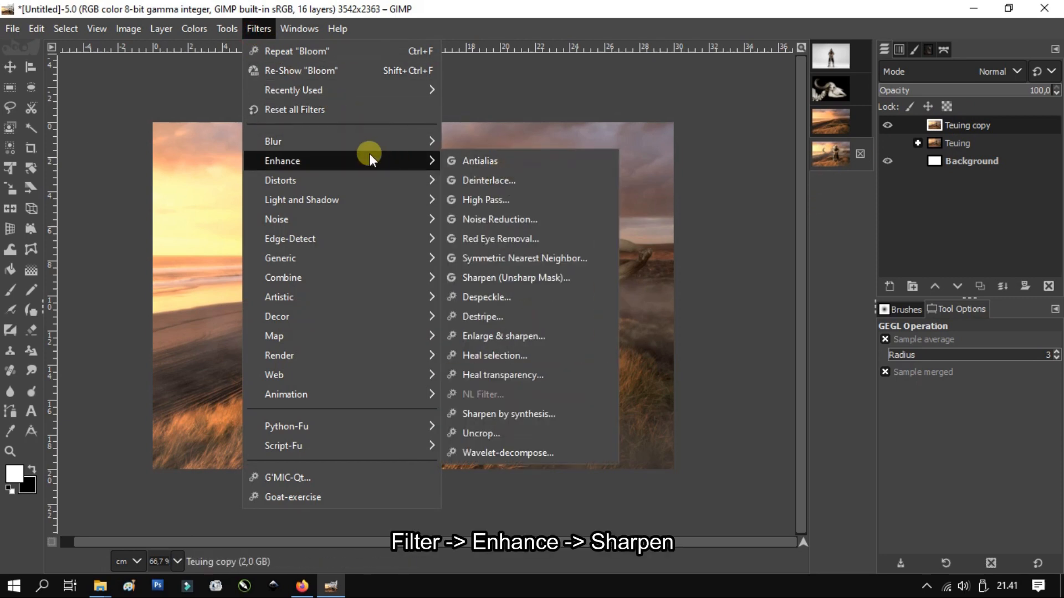
left_click(508, 279)
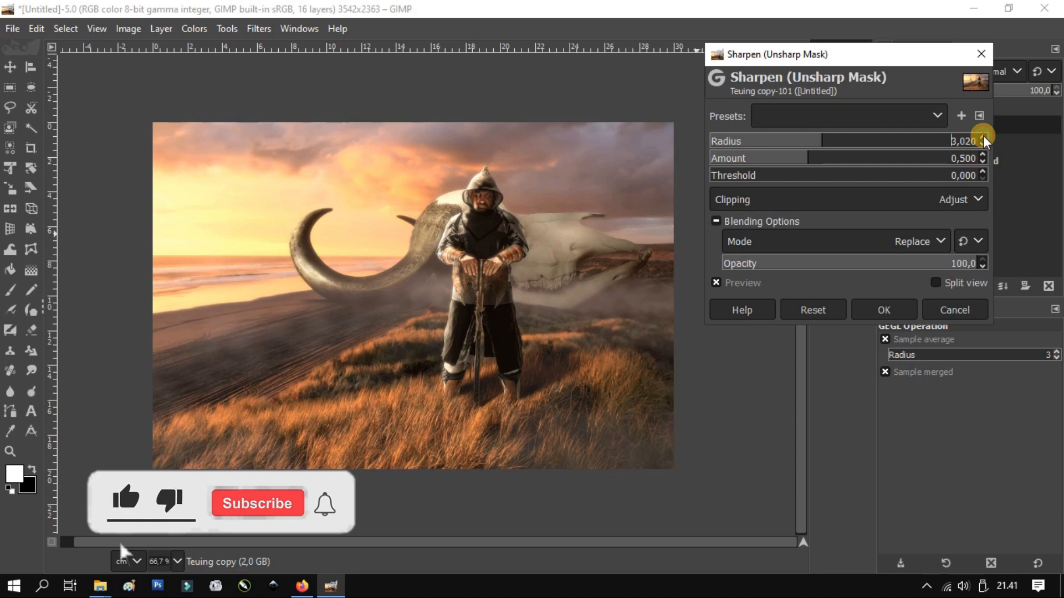
left_click(963, 142)
type("5")
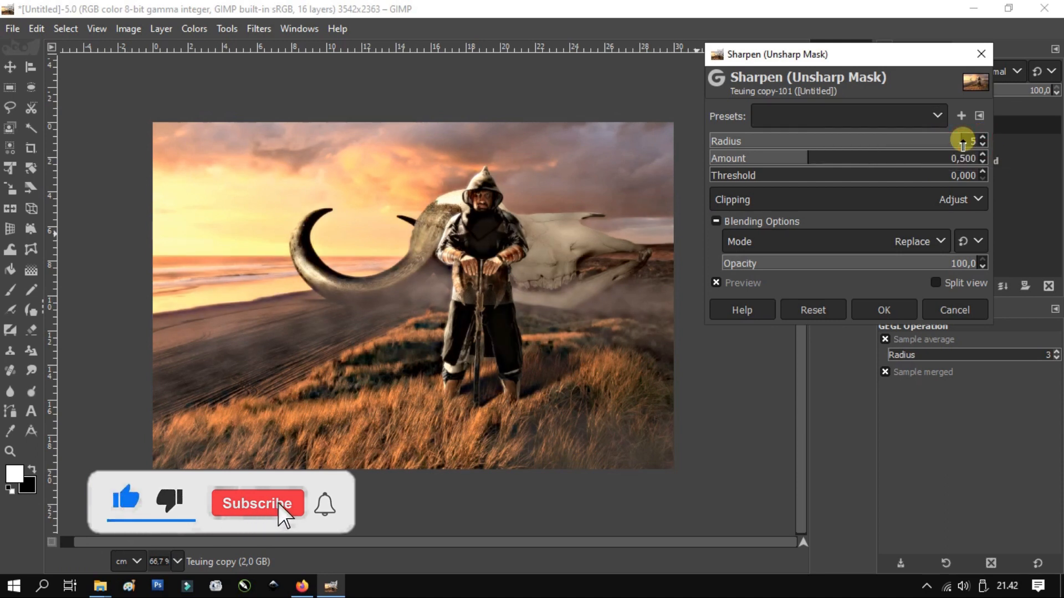
key("Return")
left_click(884, 311)
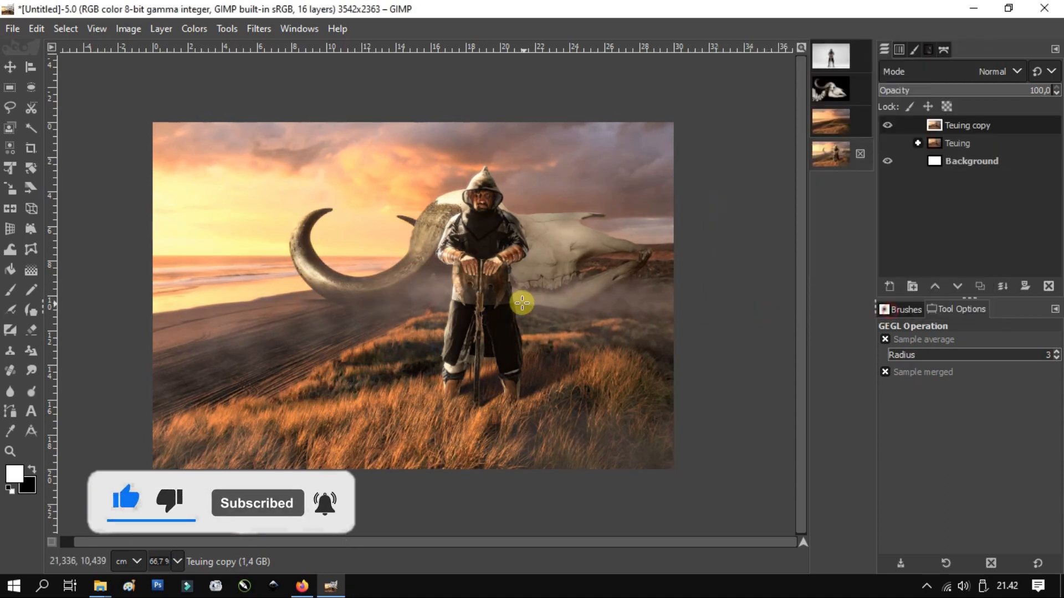
Step: Inspect the sharpened composite up close, show the Teuing group and toggle the Teuing copy layer to compare before and after
scroll(522, 303, "up", 5)
scroll(447, 173, "down", 3)
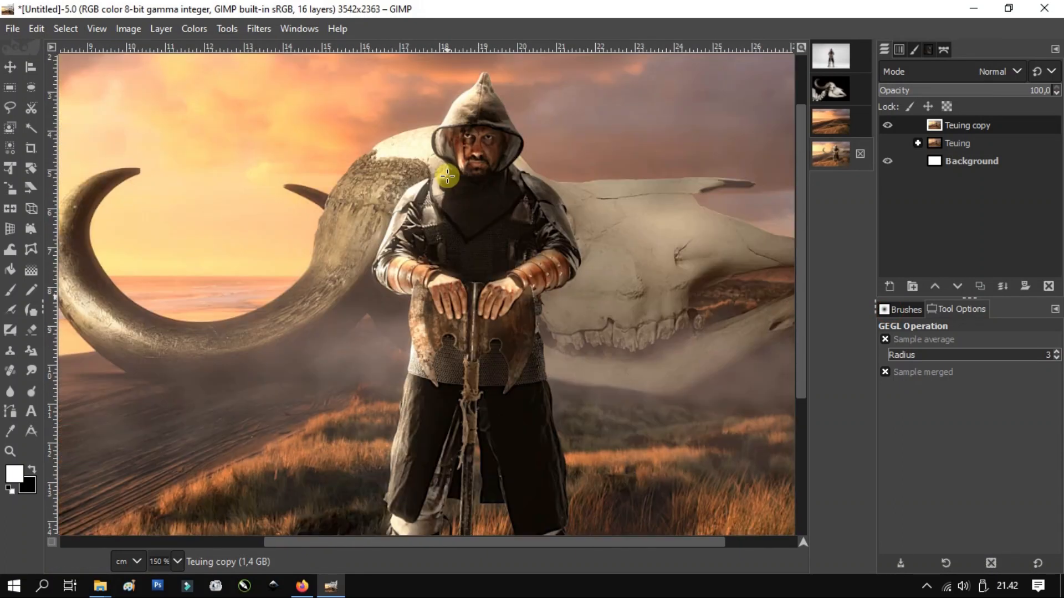
scroll(447, 176, "down", 2)
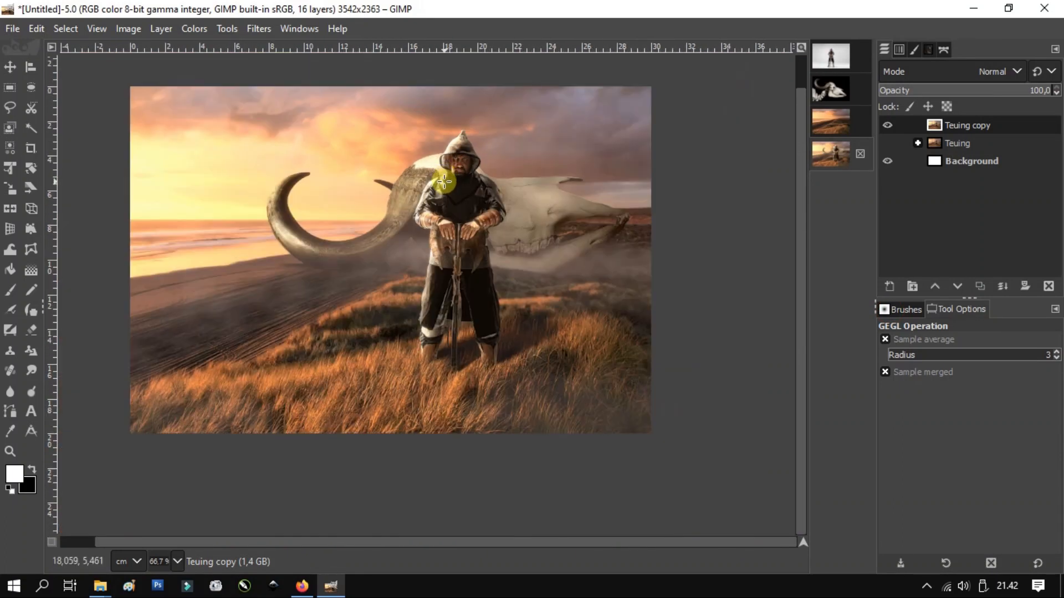
scroll(445, 181, "up", 1)
scroll(361, 220, "up", 3)
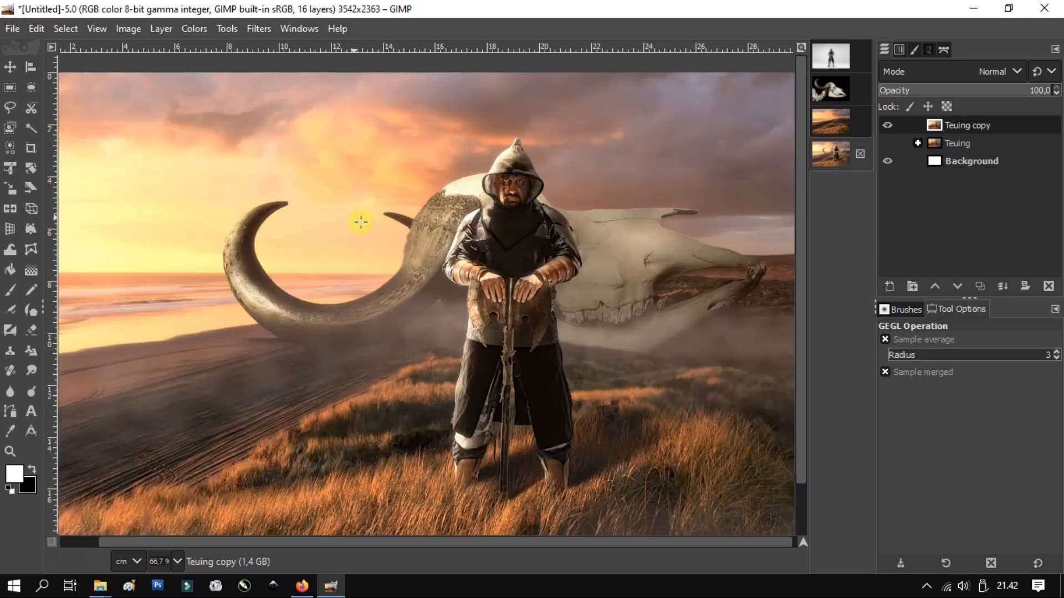
scroll(691, 204, "down", 2)
left_click(886, 142)
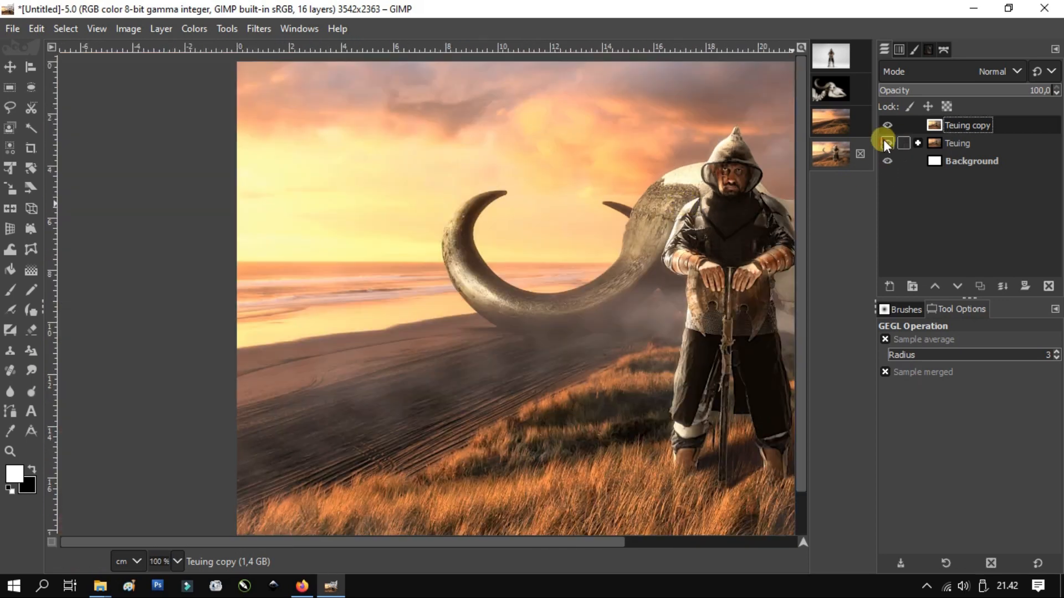
scroll(509, 546, "right", 3)
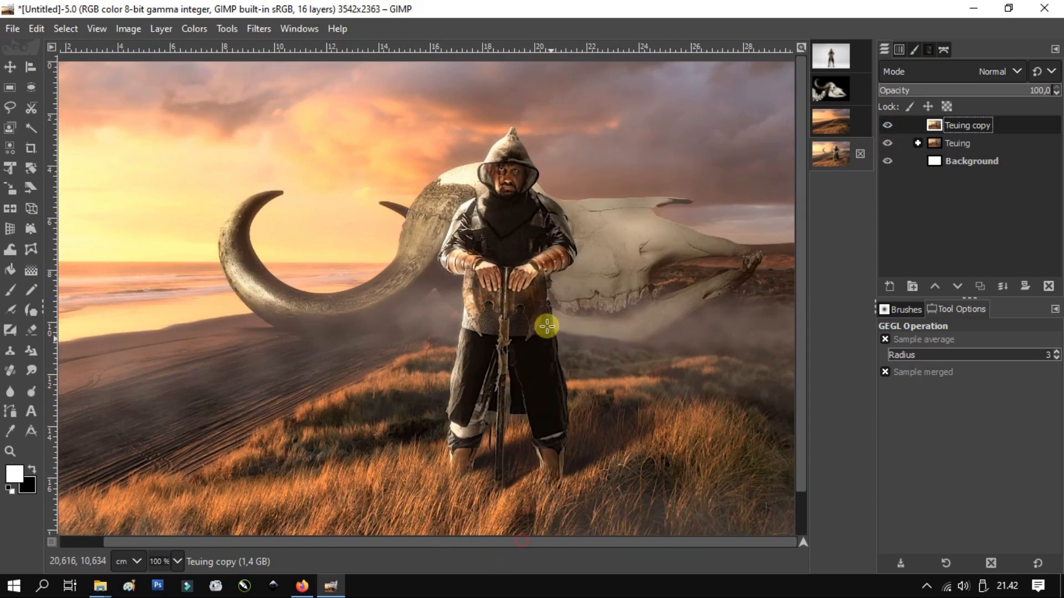
scroll(547, 321, "down", 1)
left_click(888, 126)
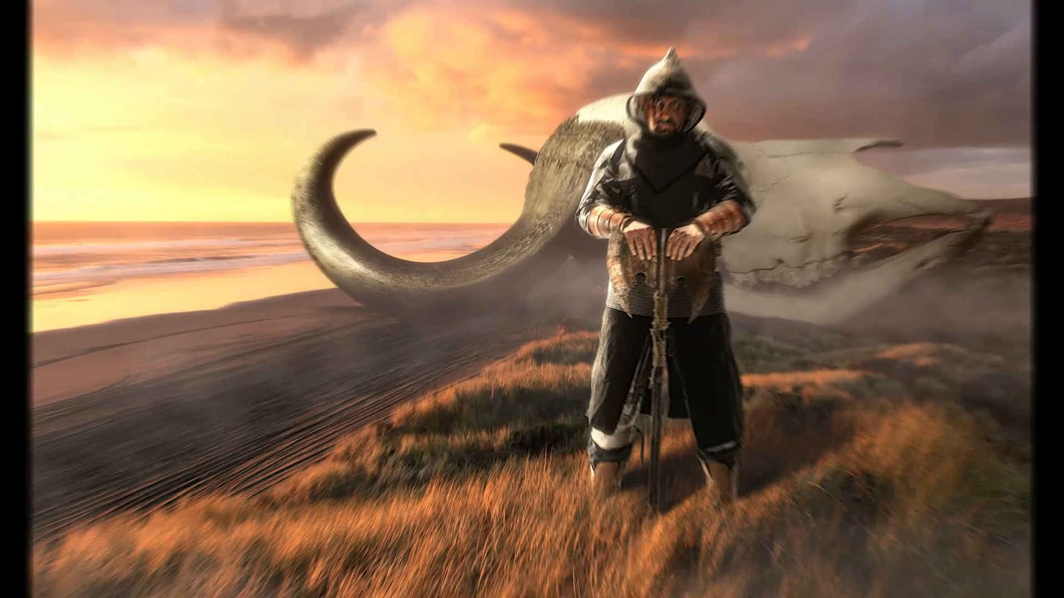